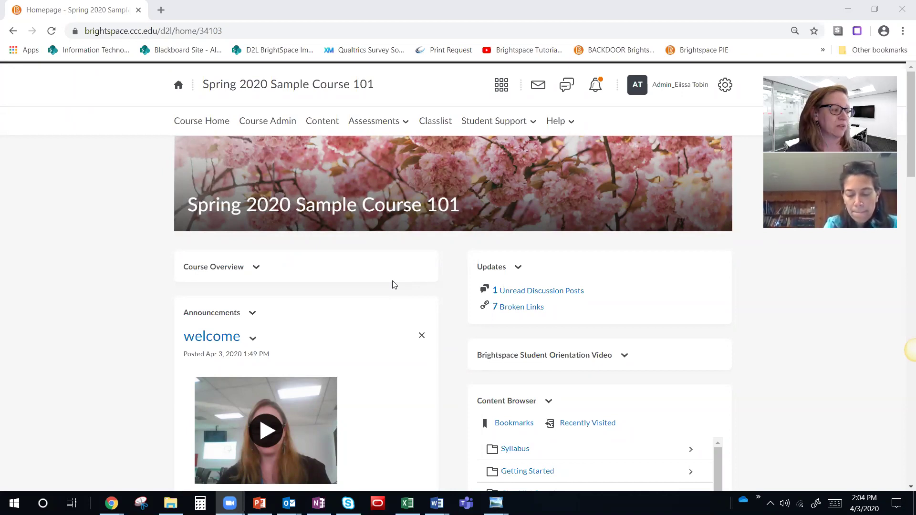
# Step: Open the 'virtual zoom how to' presentation in PowerPoint from the Recent list
pyautogui.moveTo(383, 183)
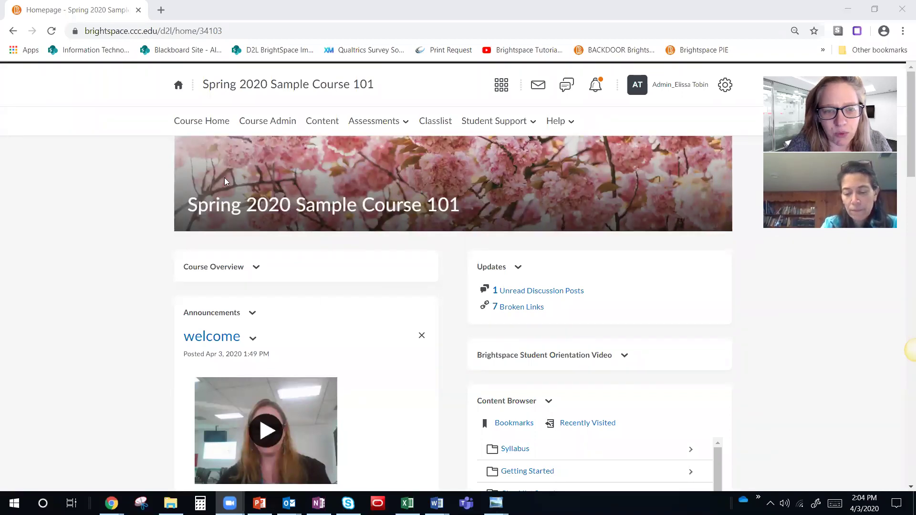
pyautogui.moveTo(225, 178)
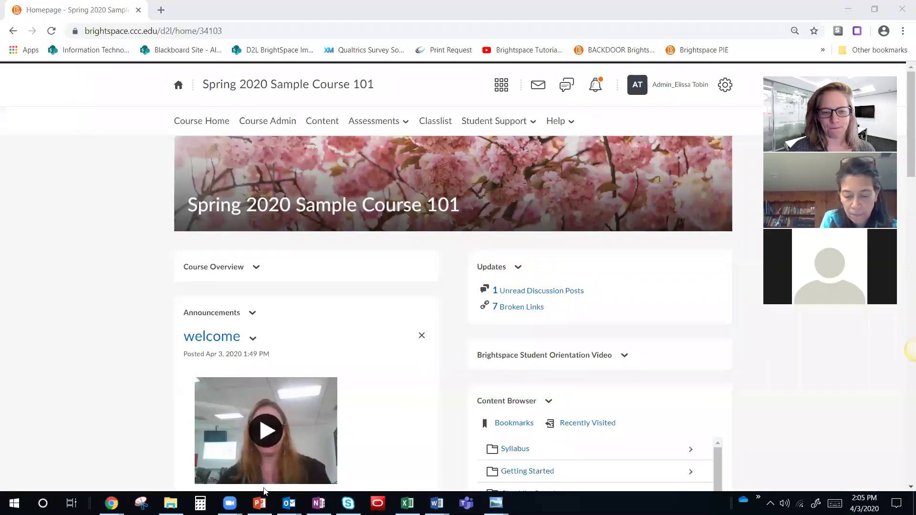
pyautogui.click(259, 503)
pyautogui.click(18, 31)
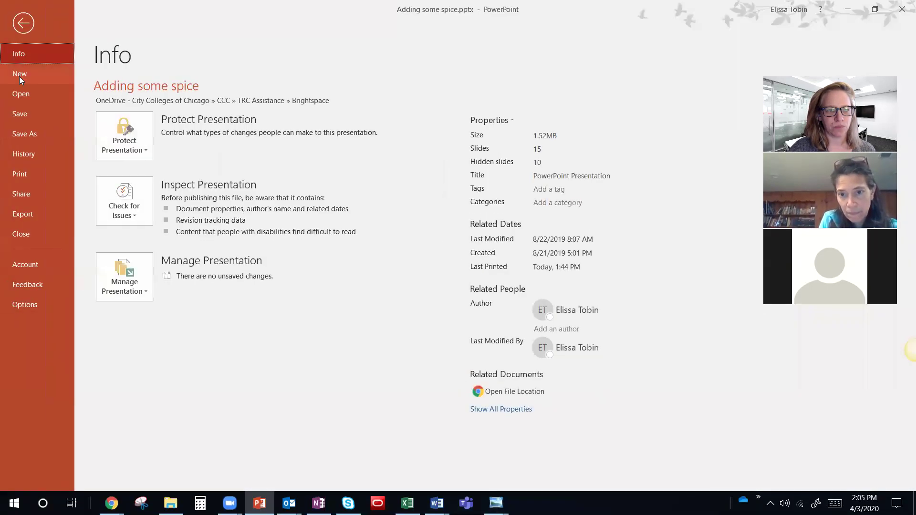
pyautogui.click(19, 95)
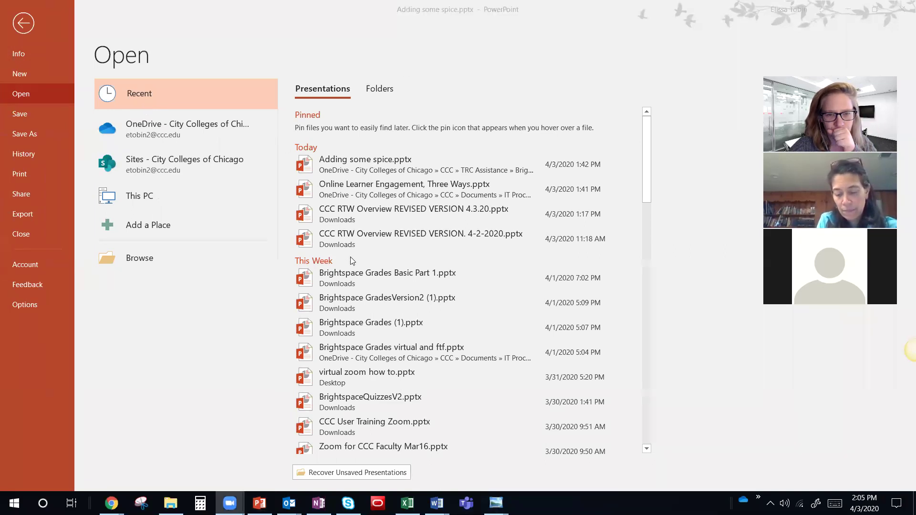
pyautogui.scroll(-2, 354, 278)
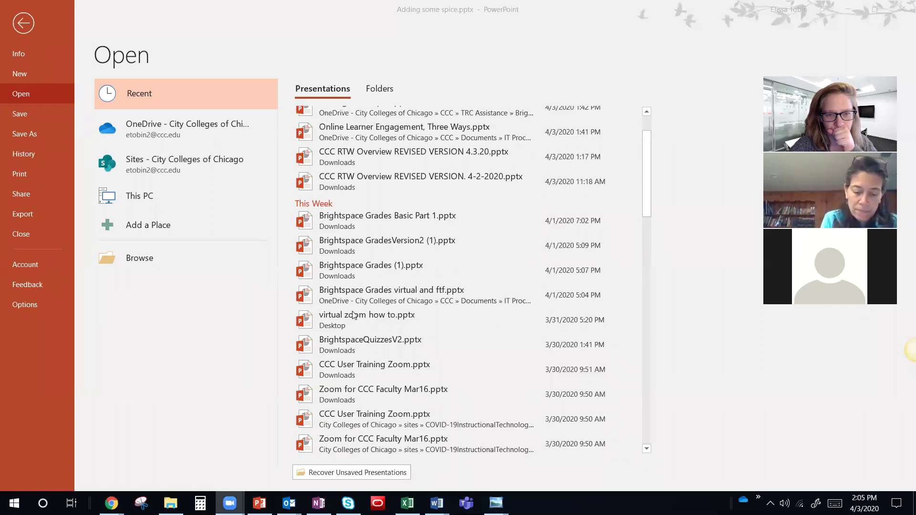
pyautogui.click(353, 316)
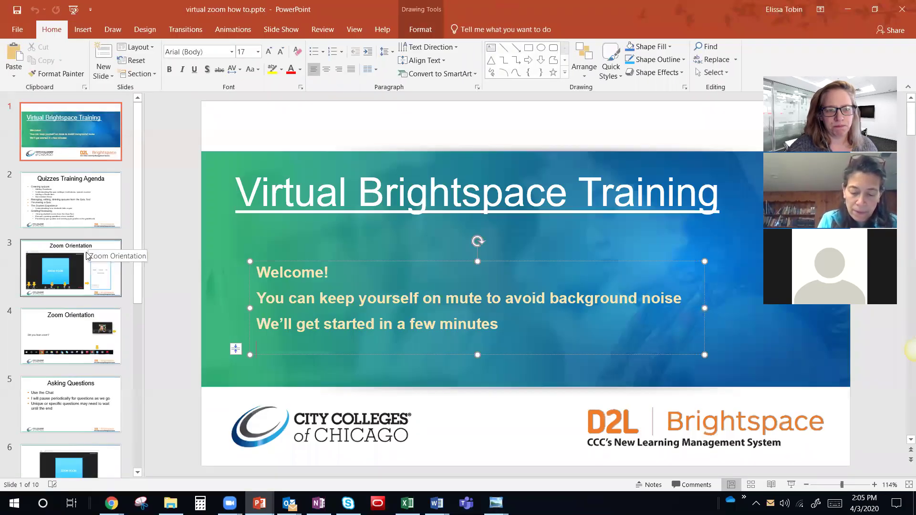
# Step: View the Zoom Orientation slide, then minimise PowerPoint and return to the Brightspace homepage
pyautogui.click(88, 257)
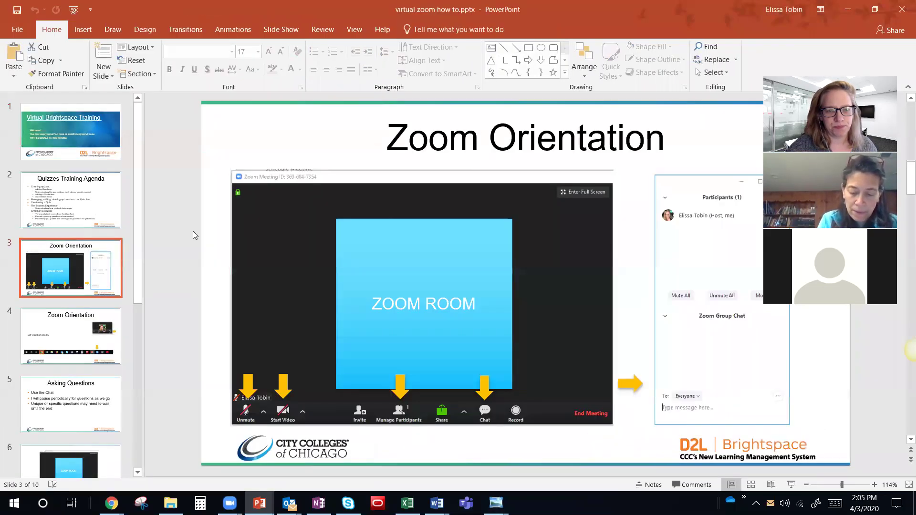
pyautogui.click(841, 9)
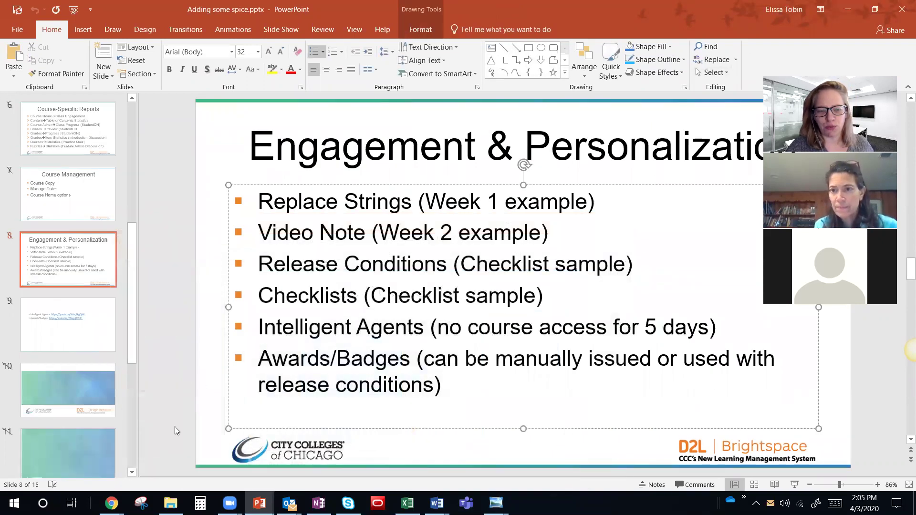
pyautogui.moveTo(111, 503)
pyautogui.click(170, 414)
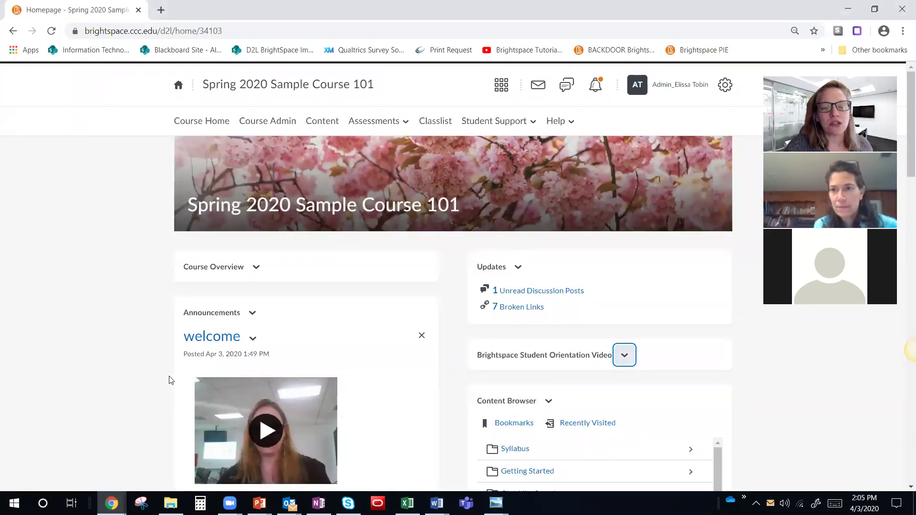
# Step: Check the welcome announcement's options menu, then play its embedded video
pyautogui.scroll(-3, 280, 301)
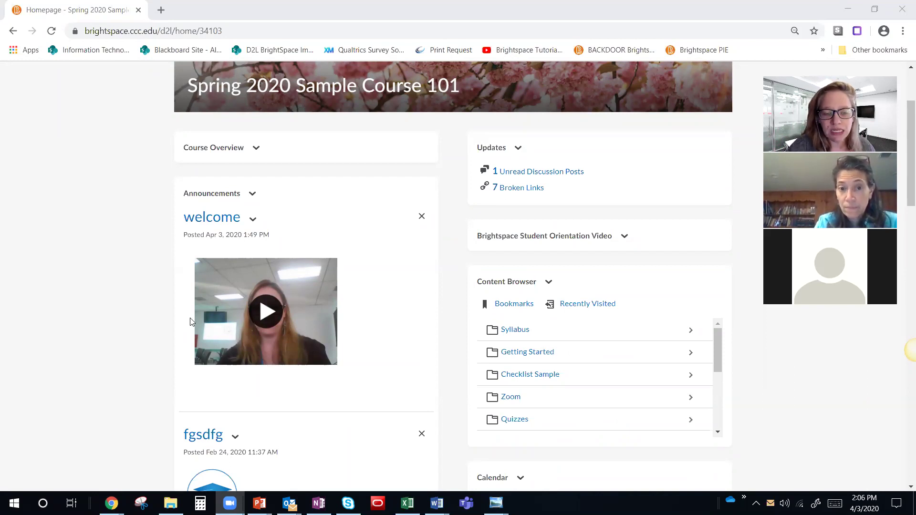
pyautogui.click(253, 219)
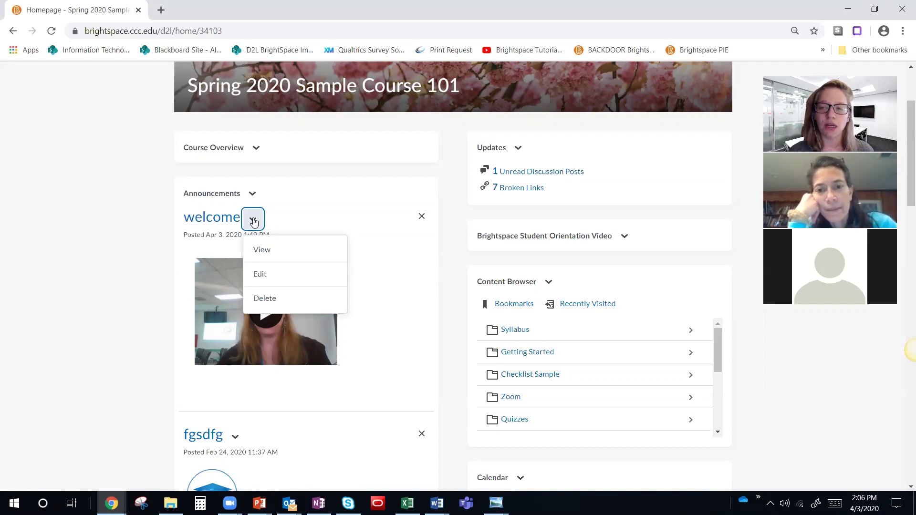
pyautogui.click(174, 266)
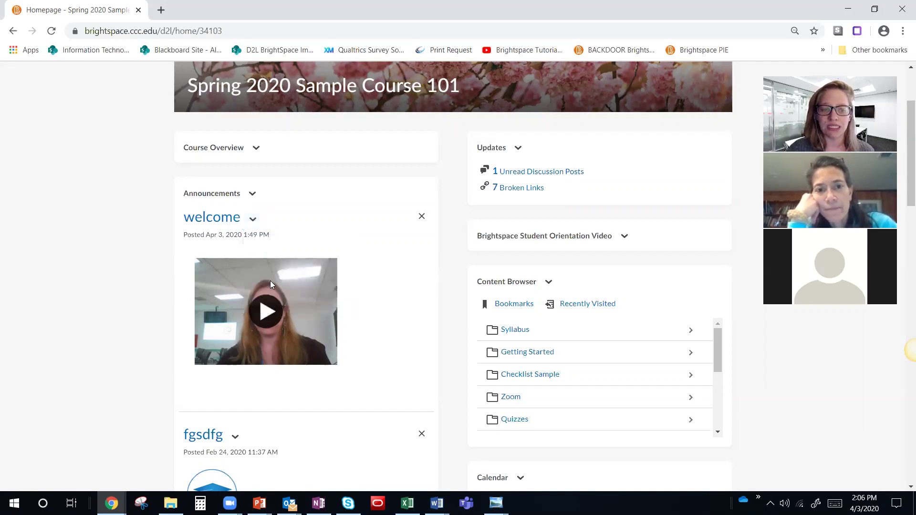
pyautogui.click(269, 313)
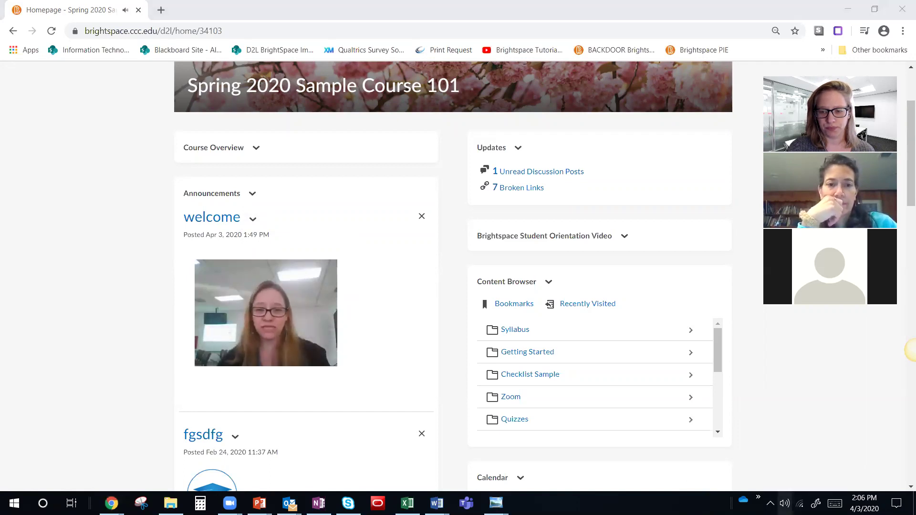
pyautogui.click(784, 503)
# Step: Set the speaker volume to 54 and show the Announcements widget options
pyautogui.click(872, 474)
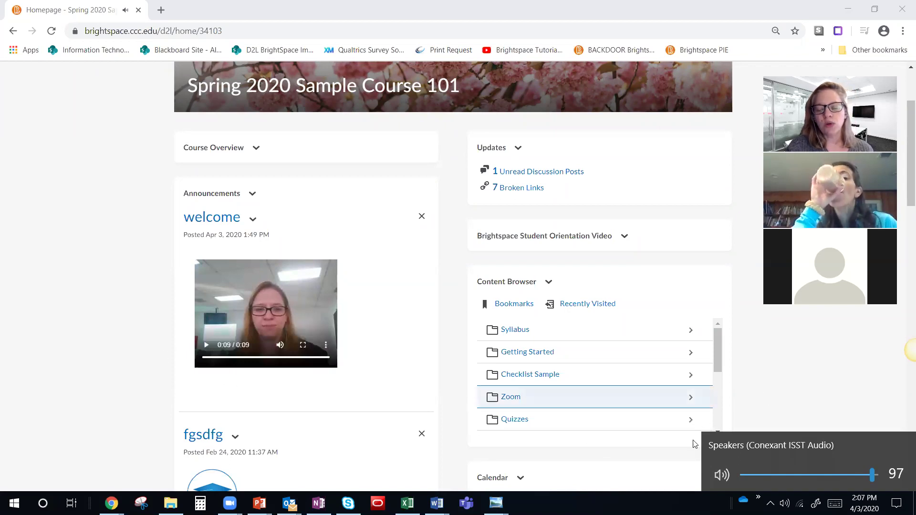
pyautogui.click(813, 475)
pyautogui.click(140, 312)
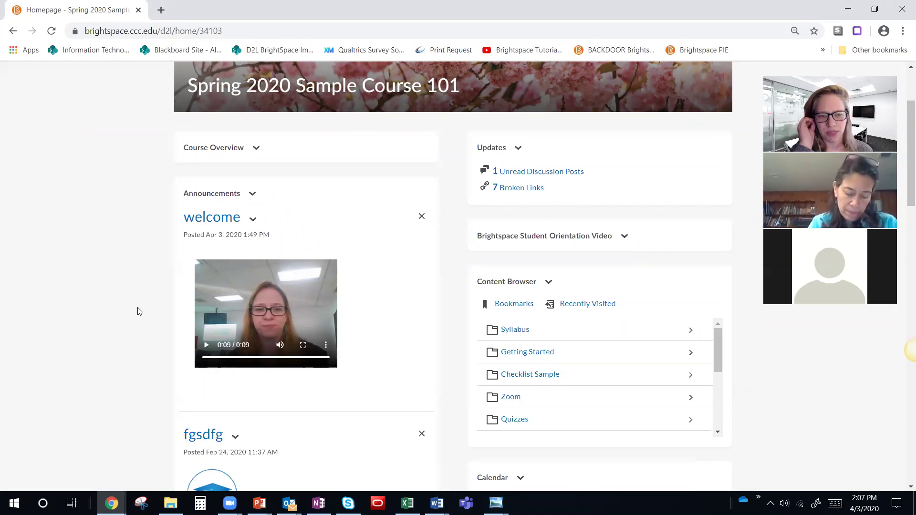
pyautogui.click(257, 195)
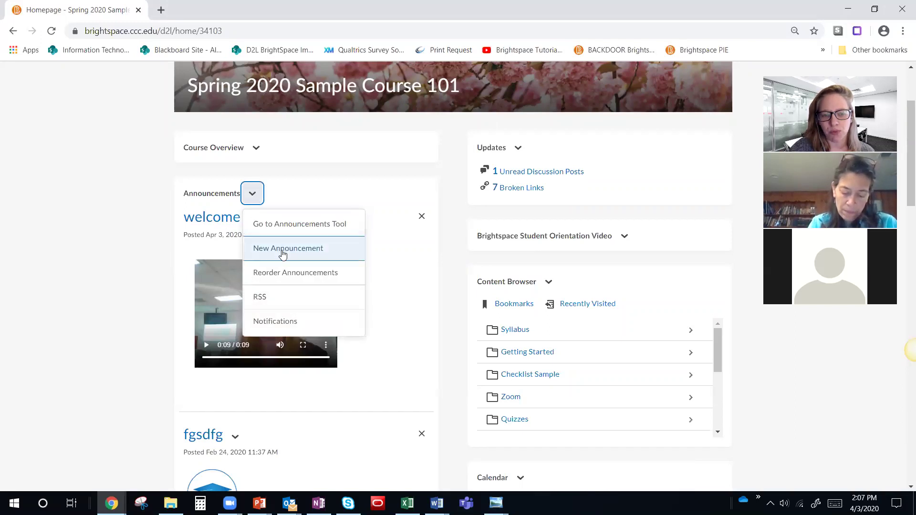
# Step: Start a new announcement headlined 'welcome - week of April 13' with body 'Welcome class, bla bla.'
pyautogui.click(281, 251)
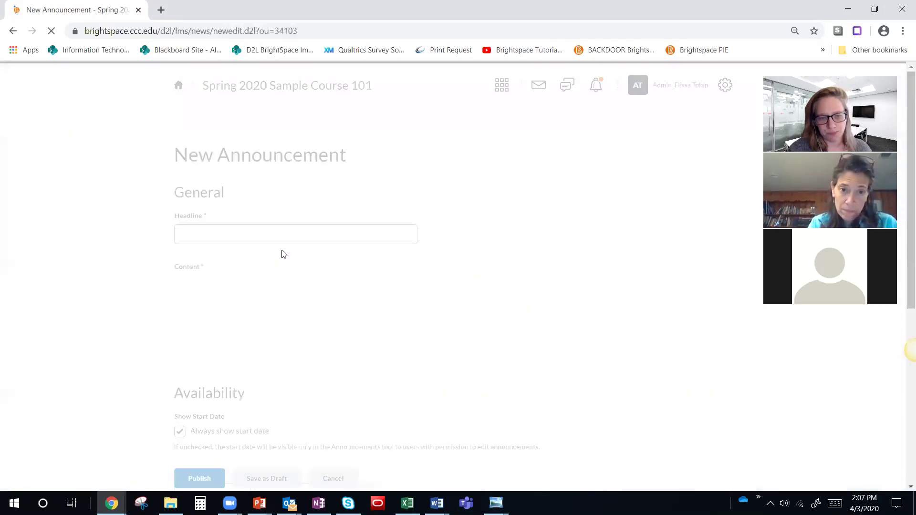
pyautogui.click(251, 237)
pyautogui.write('welco')
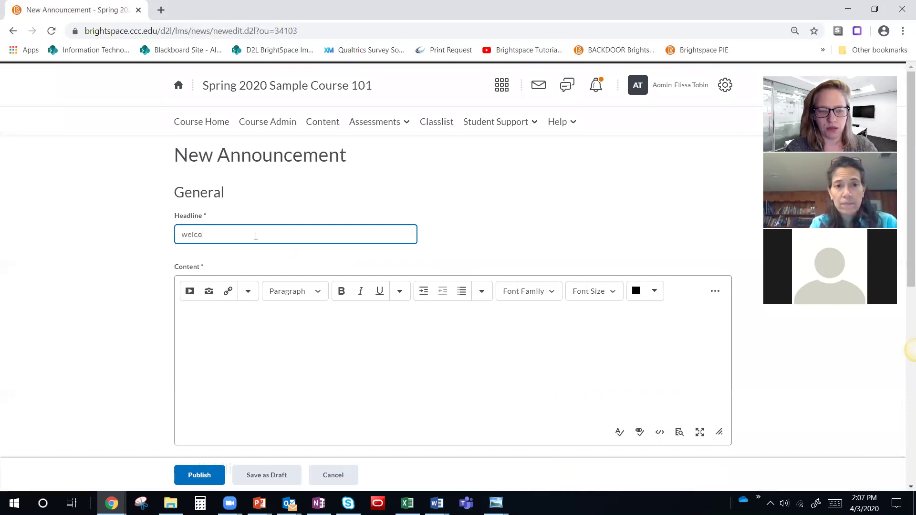
pyautogui.write('me - week ')
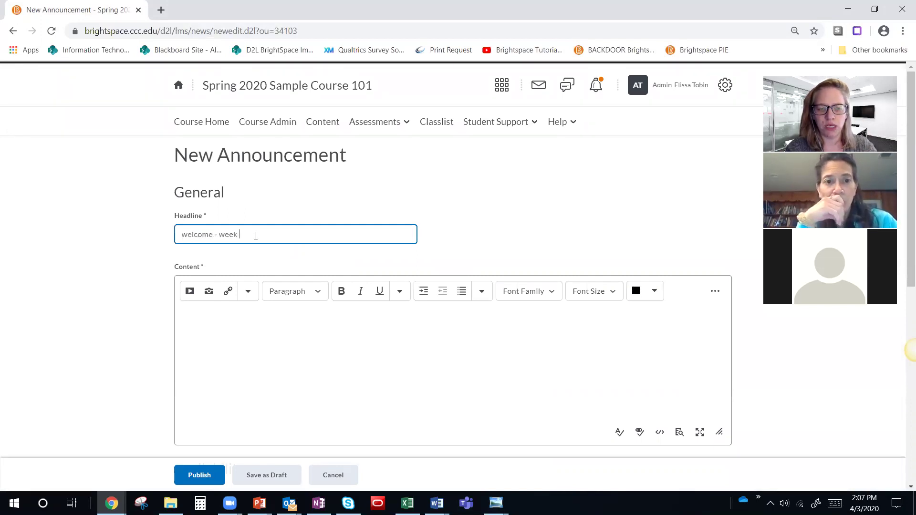
pyautogui.write('of April 13')
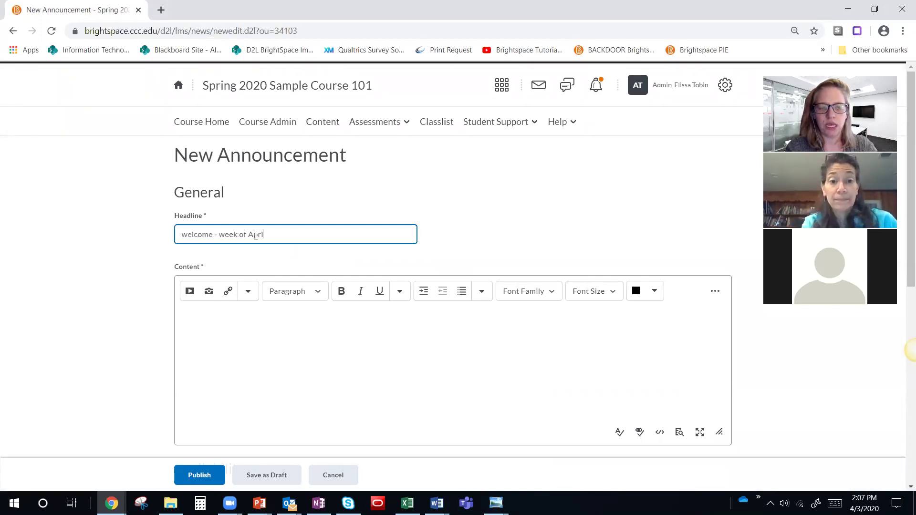
pyautogui.click(255, 325)
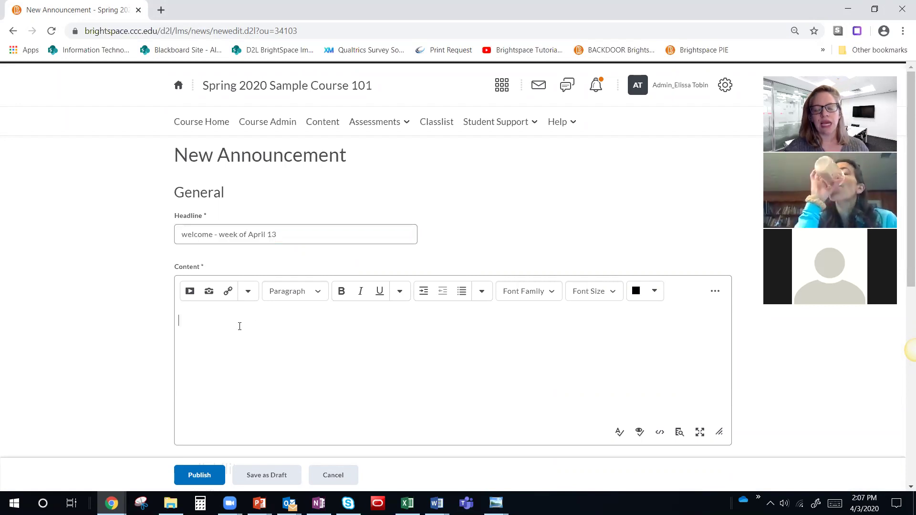
pyautogui.write('Welcomwe')
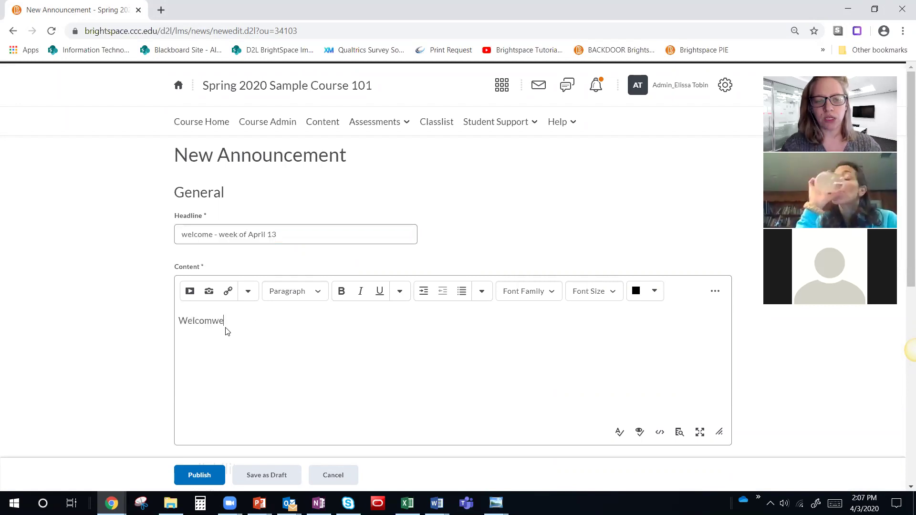
pyautogui.press('BackSpace')
pyautogui.press('BackSpace')
pyautogui.write('e m')
pyautogui.press('BackSpace')
pyautogui.write('class, bla bla.')
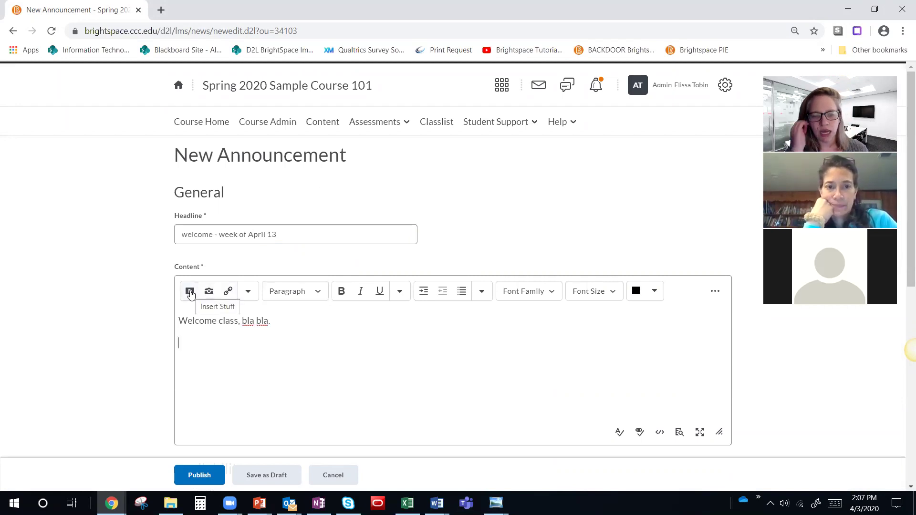
# Step: Record a roughly 21-second webcam video note through Insert Stuff's Add Video Note
pyautogui.click(190, 294)
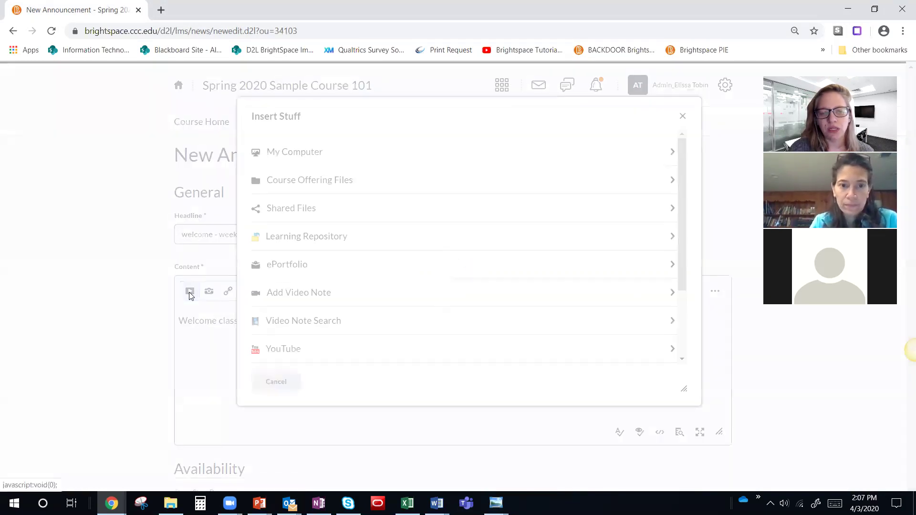
pyautogui.click(296, 300)
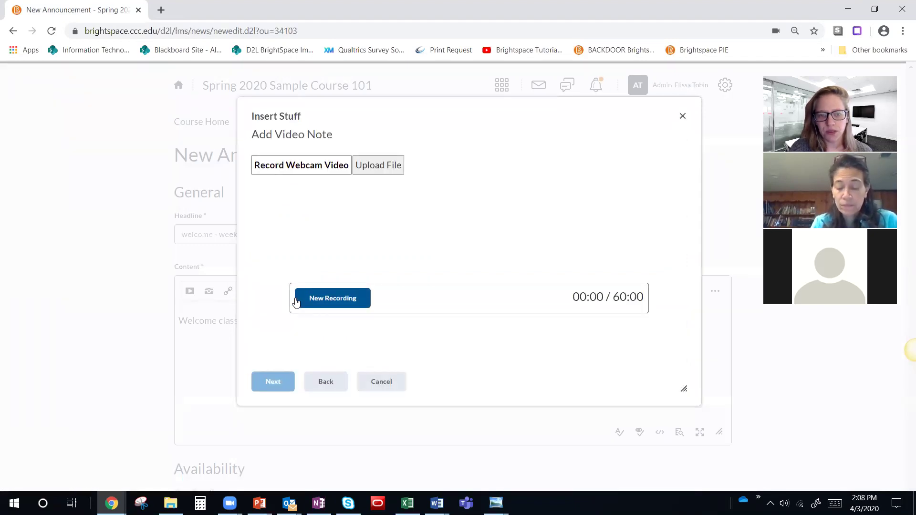
pyautogui.click(315, 298)
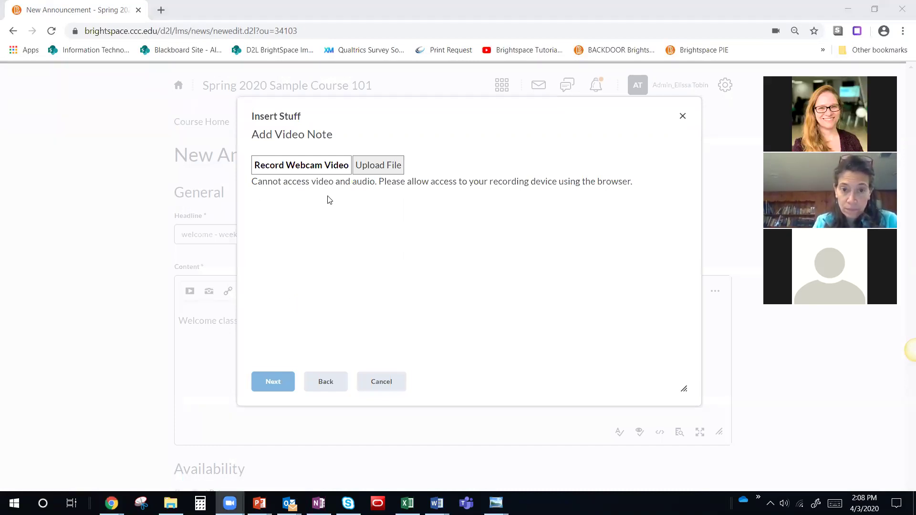
pyautogui.click(334, 385)
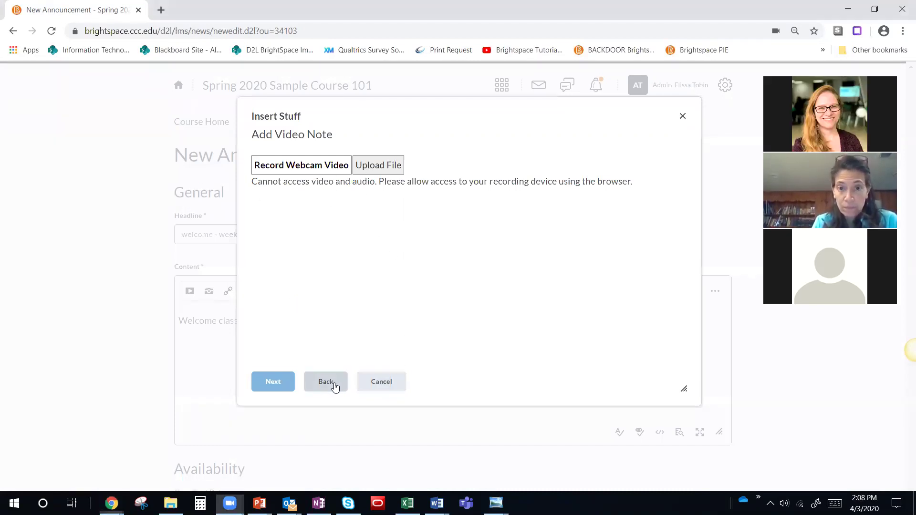
pyautogui.click(302, 293)
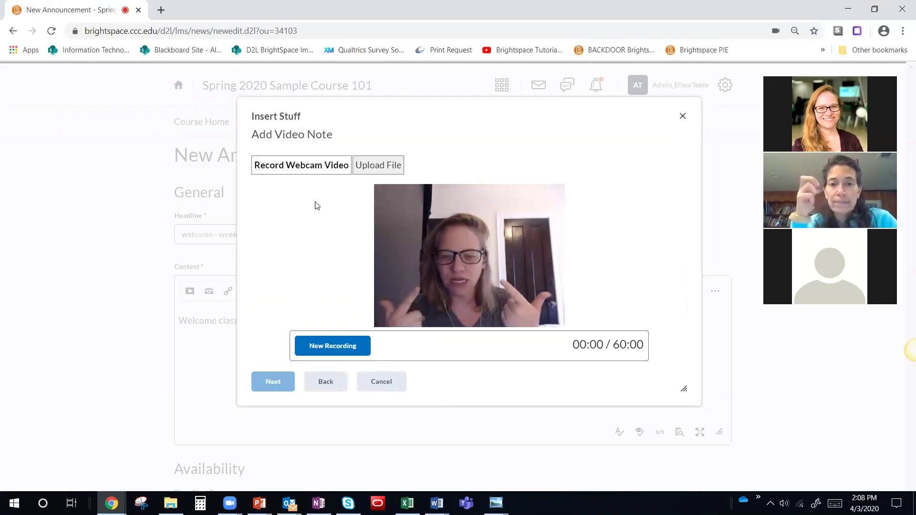
pyautogui.click(328, 347)
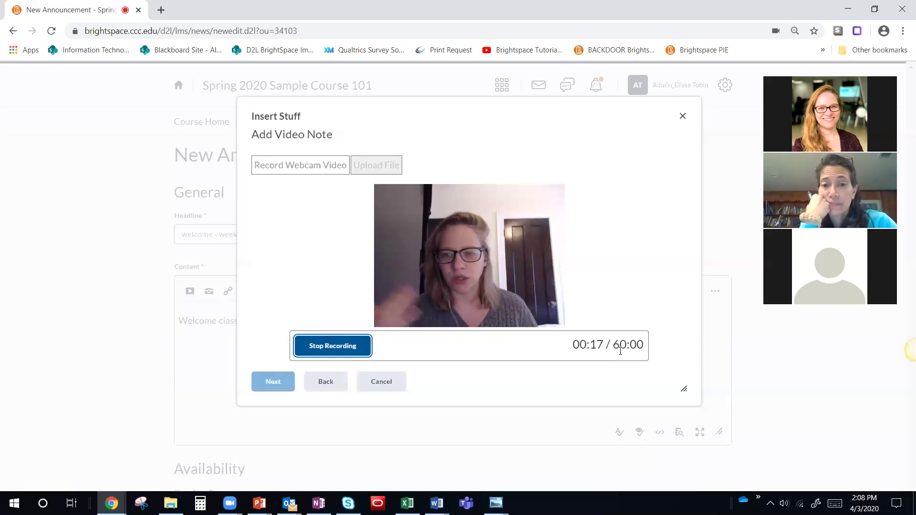
pyautogui.click(340, 346)
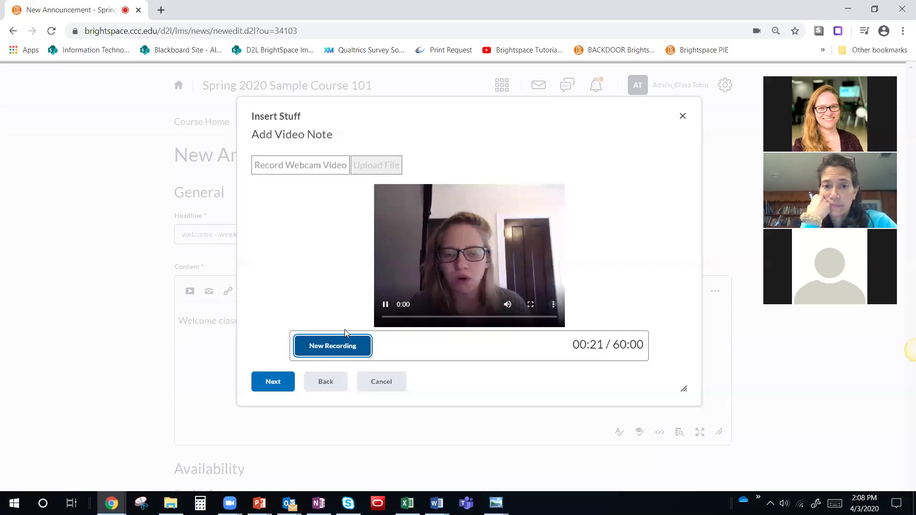
# Step: Play back the recorded video note and continue to its details
pyautogui.click(388, 308)
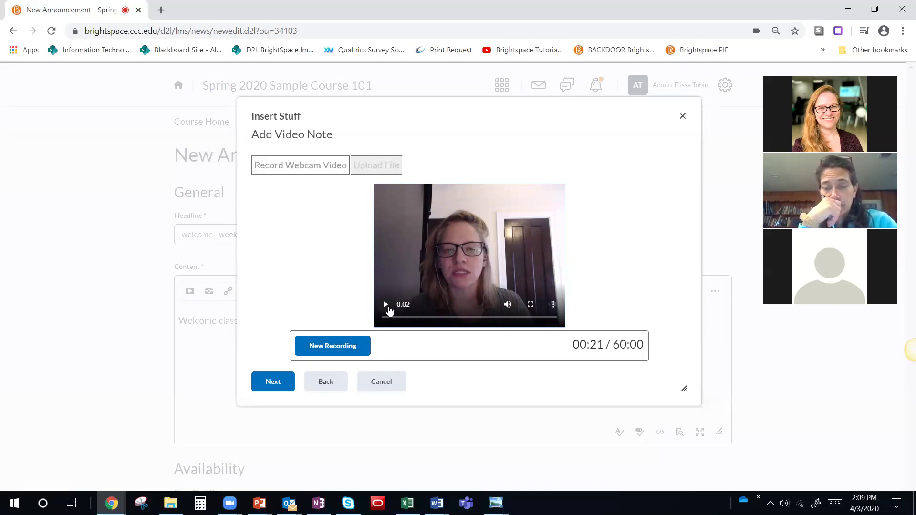
pyautogui.click(265, 388)
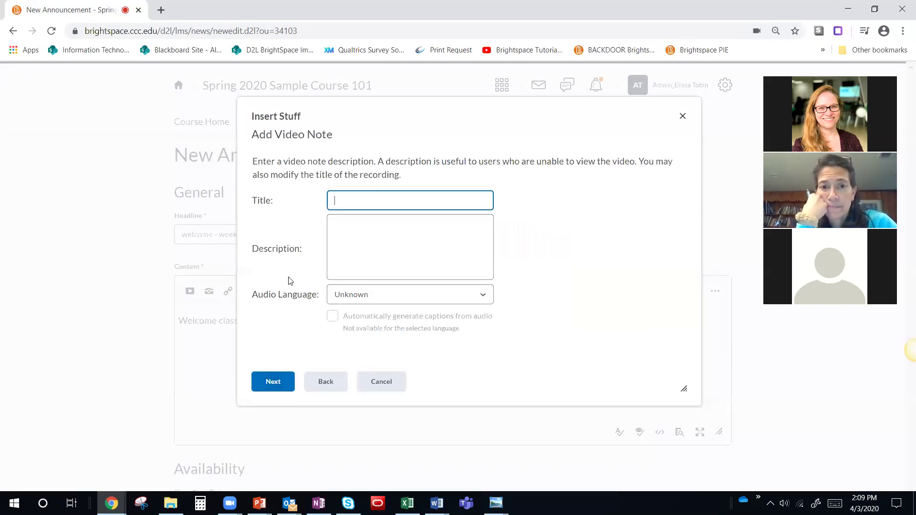
# Step: Title the video note 'Week of April 13 video' with English (US) audio and automatic captions
pyautogui.write('Week of April 13 video')
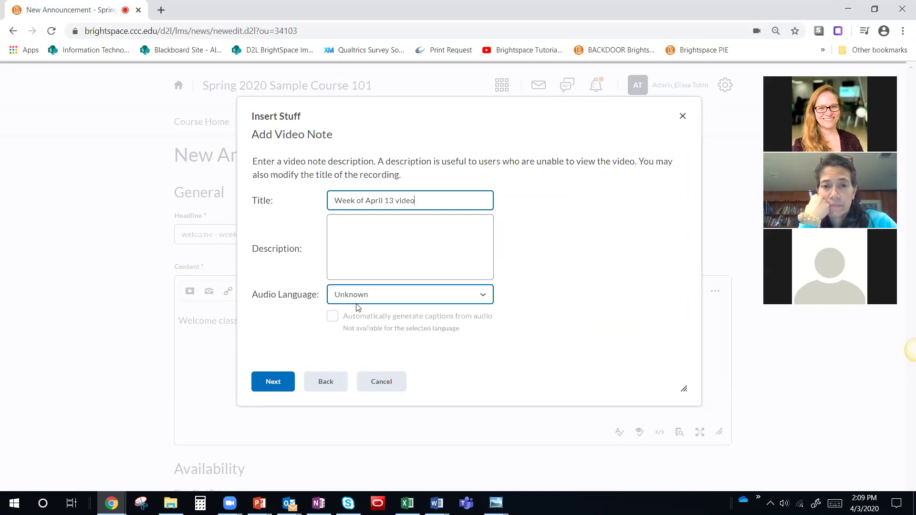
pyautogui.click(366, 306)
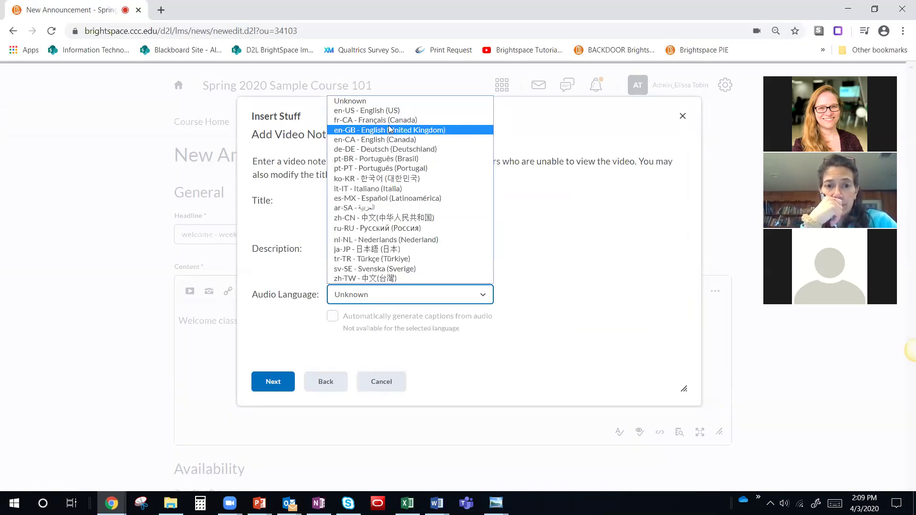
pyautogui.click(370, 111)
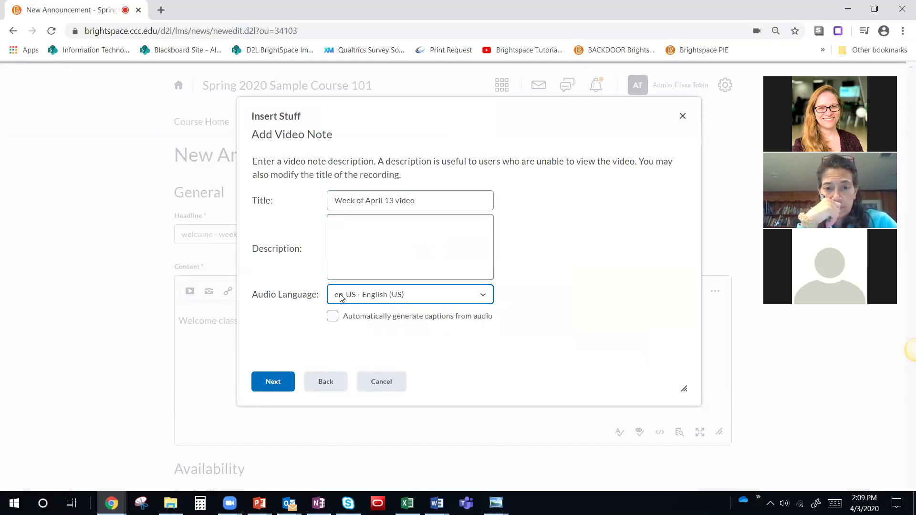
pyautogui.click(332, 315)
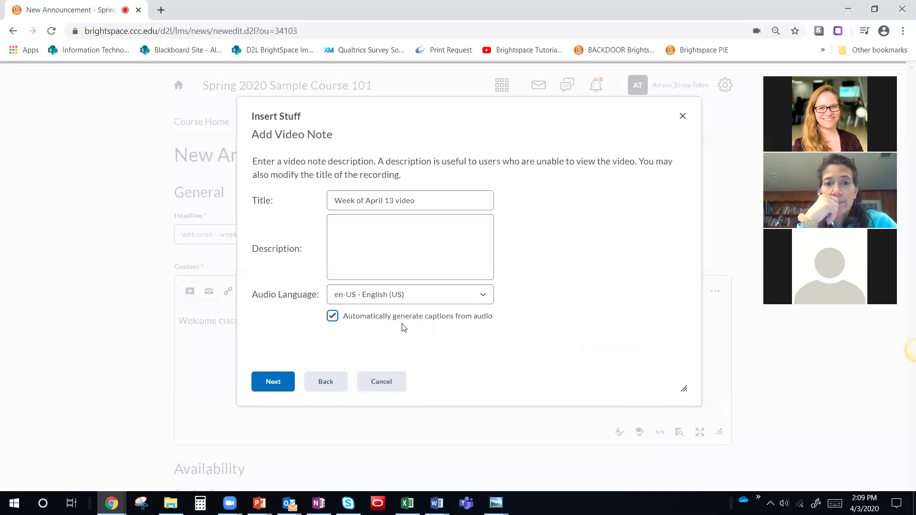
pyautogui.click(275, 386)
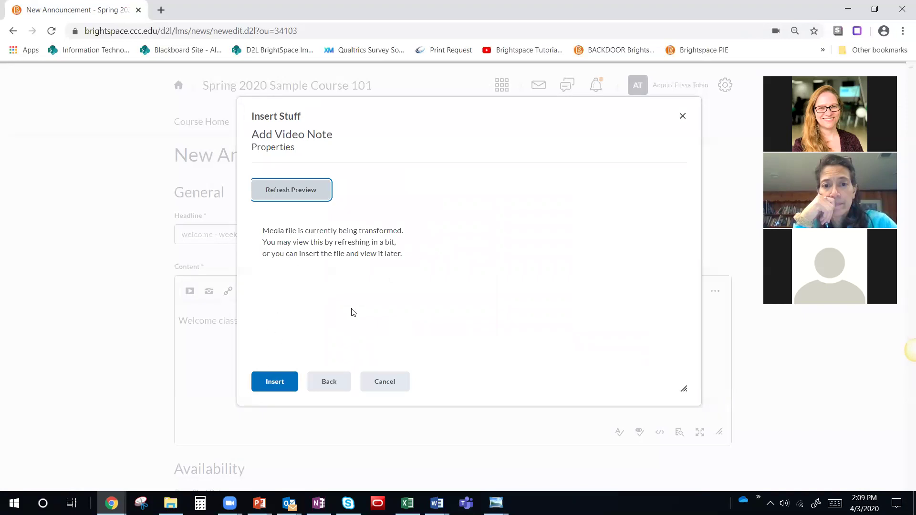
# Step: Insert the video note, publish the announcement, and go to Course Home
pyautogui.click(275, 381)
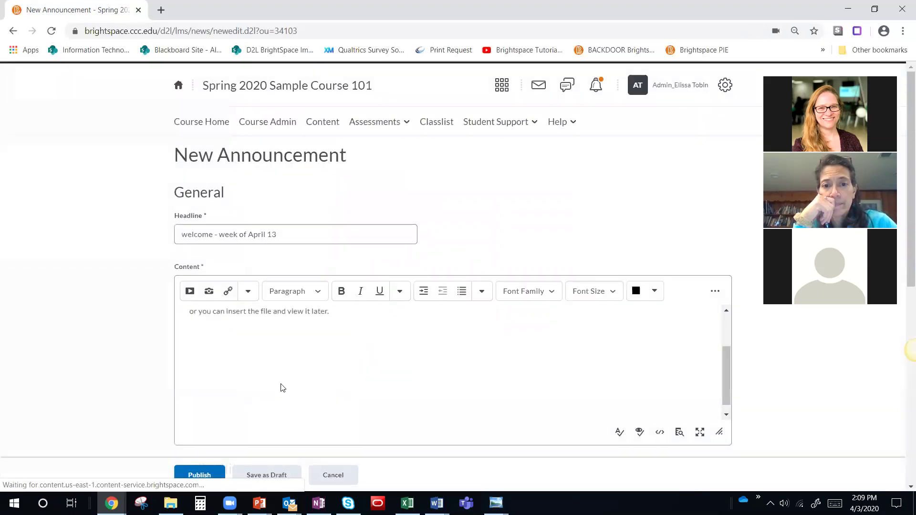
pyautogui.click(199, 476)
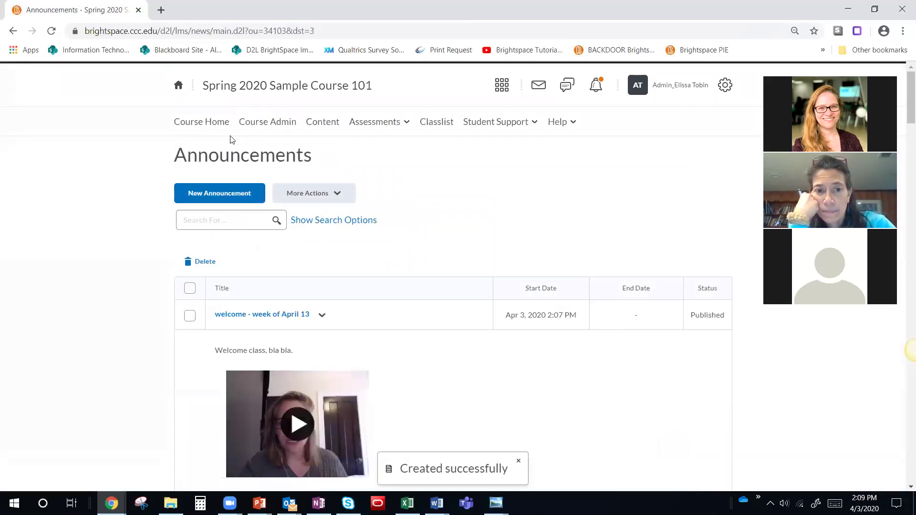
pyautogui.click(210, 125)
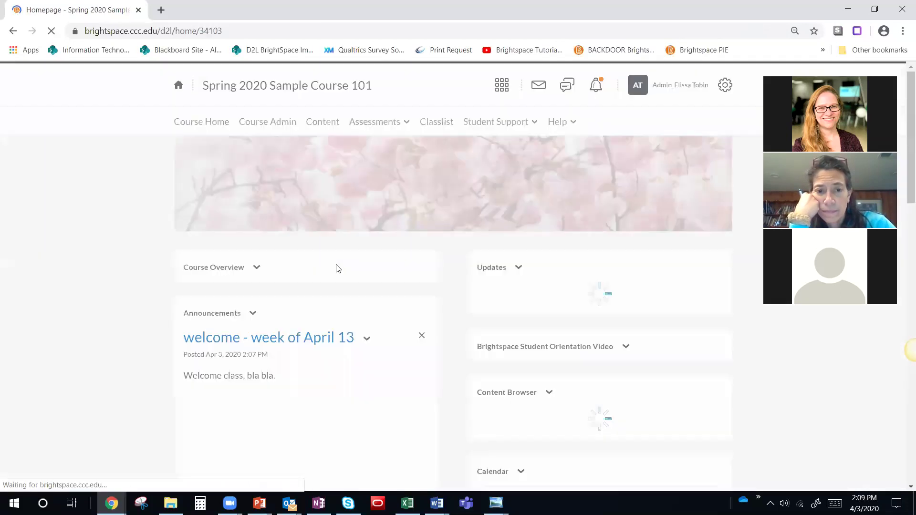
# Step: Open the Edit page for the 'welcome - week of April 13' announcement from its dropdown
pyautogui.scroll(-4, 337, 265)
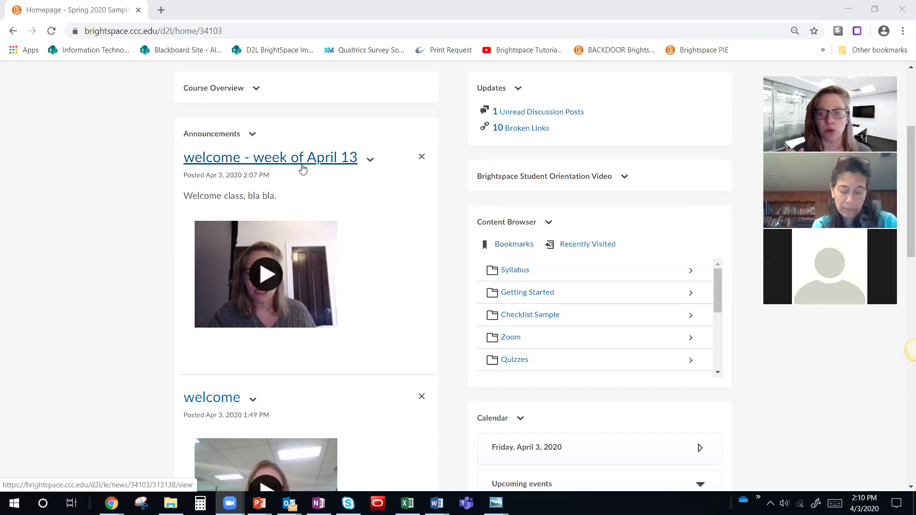
pyautogui.click(371, 160)
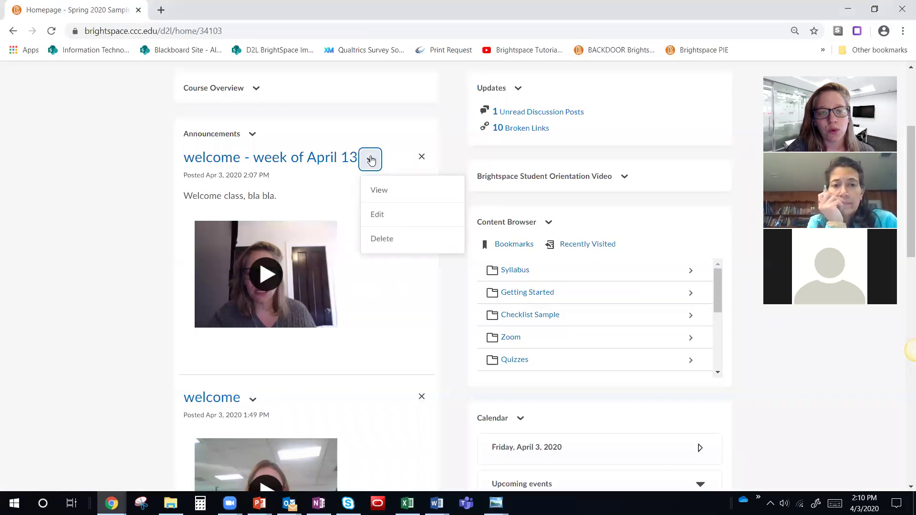
pyautogui.click(380, 219)
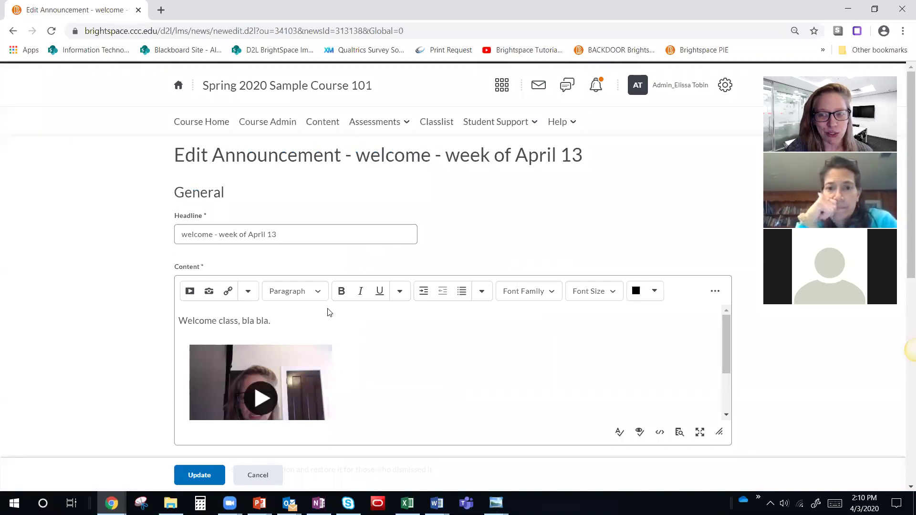
# Step: Replace 'class, bla bla.' with the {firstname} replace string, then preview the announcement
pyautogui.click(292, 320)
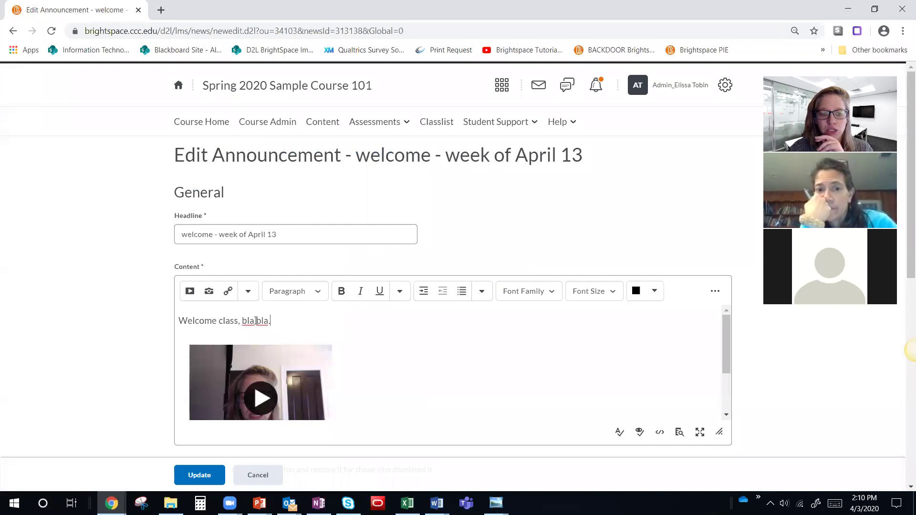
pyautogui.moveTo(219, 321); pyautogui.dragTo(287, 326)
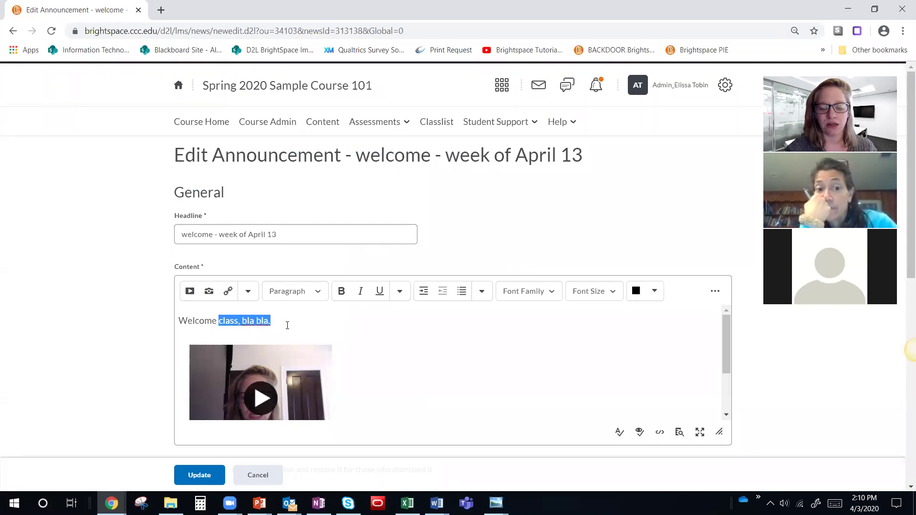
pyautogui.press('BackSpace')
pyautogui.write('{')
pyautogui.hotkey('ctrl', '+')
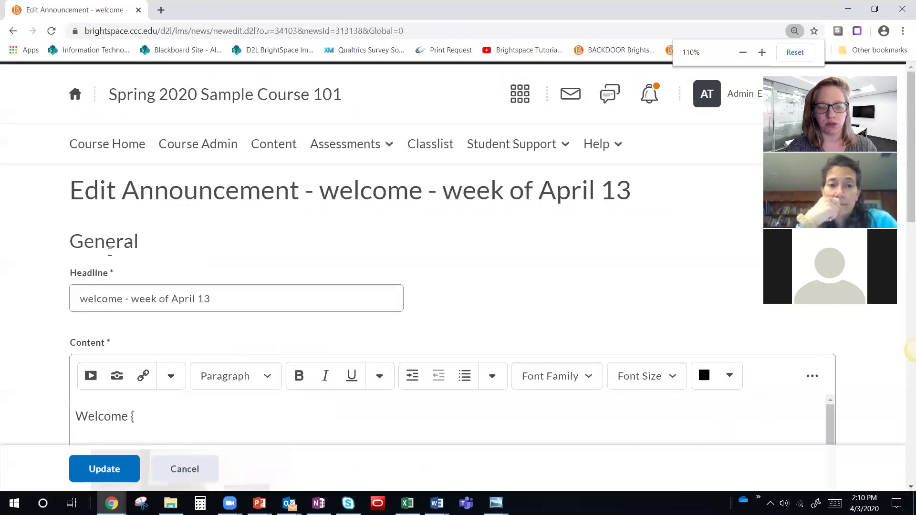
pyautogui.scroll(-2, 159, 310)
pyautogui.write('firstname')
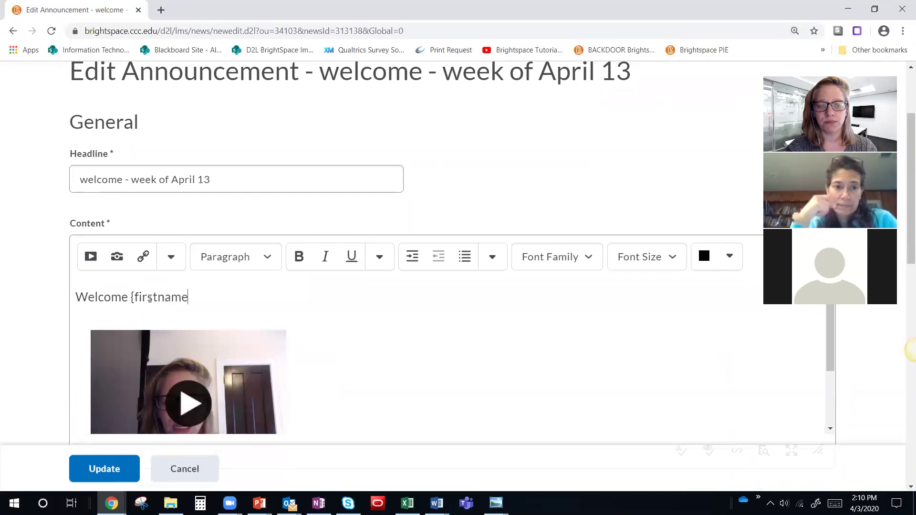
pyautogui.write('},')
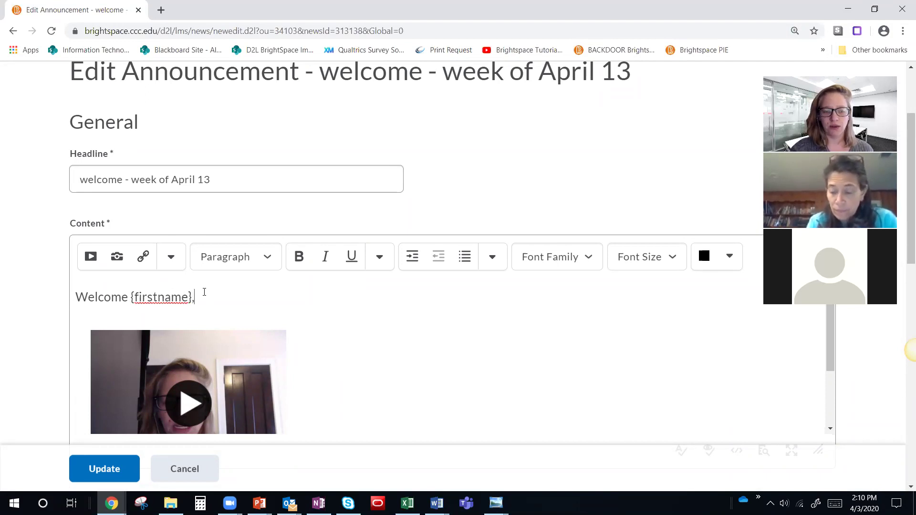
pyautogui.scroll(-1, 382, 295)
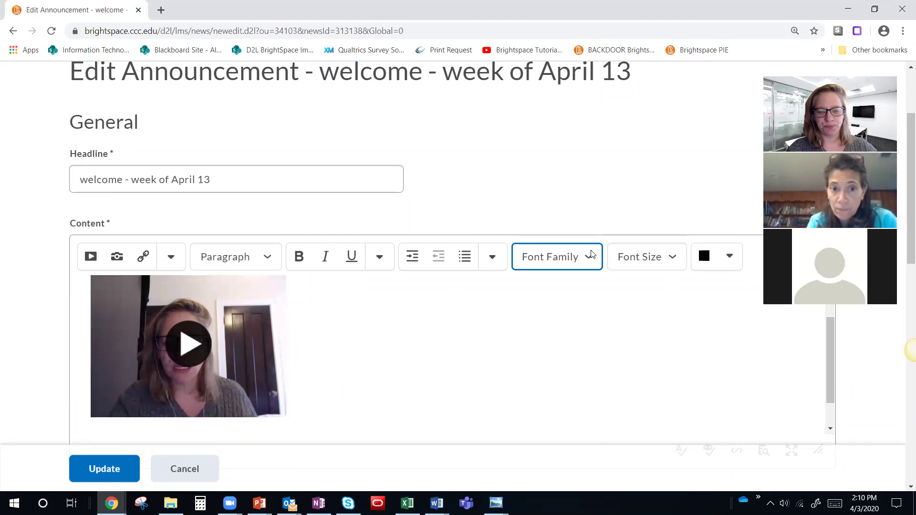
pyautogui.scroll(-3, 602, 262)
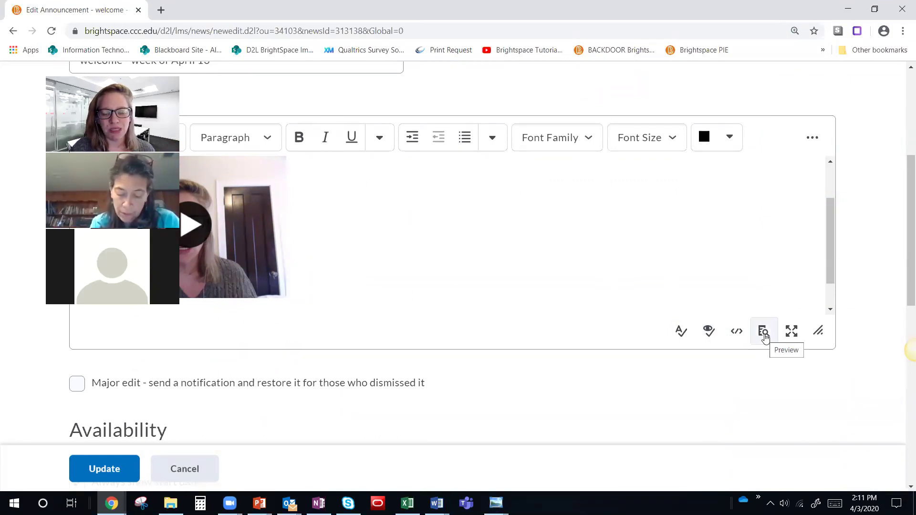
pyautogui.click(763, 334)
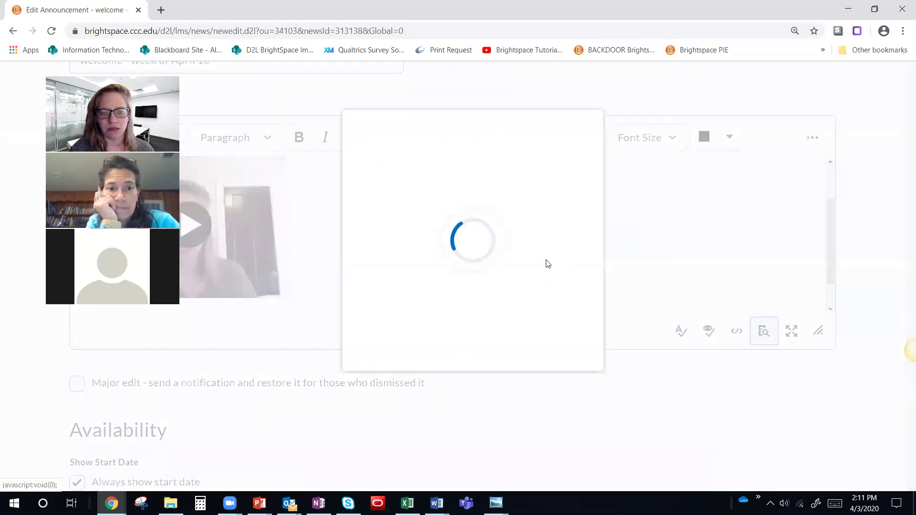
# Step: Preview the announcement to confirm the viewer's name replaces {firstname}, then save it with Update
pyautogui.moveTo(321, 171); pyautogui.dragTo(391, 171)
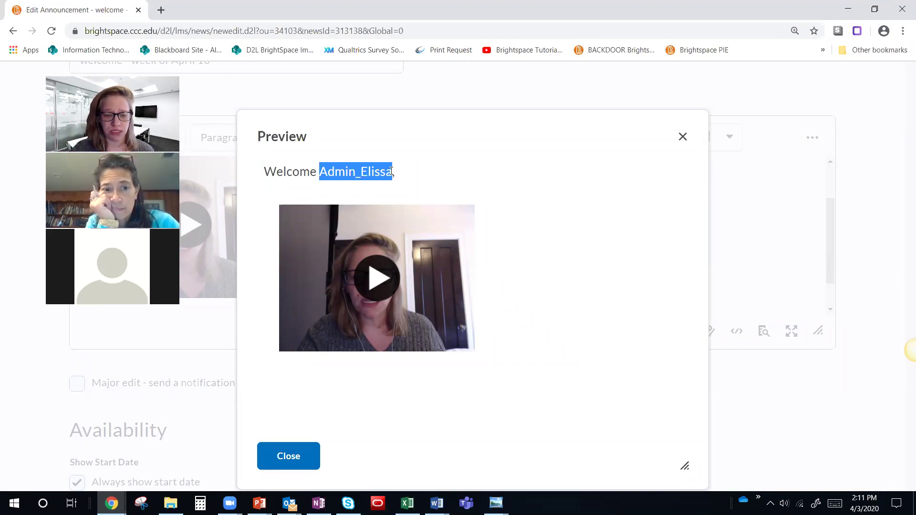
pyautogui.click(301, 457)
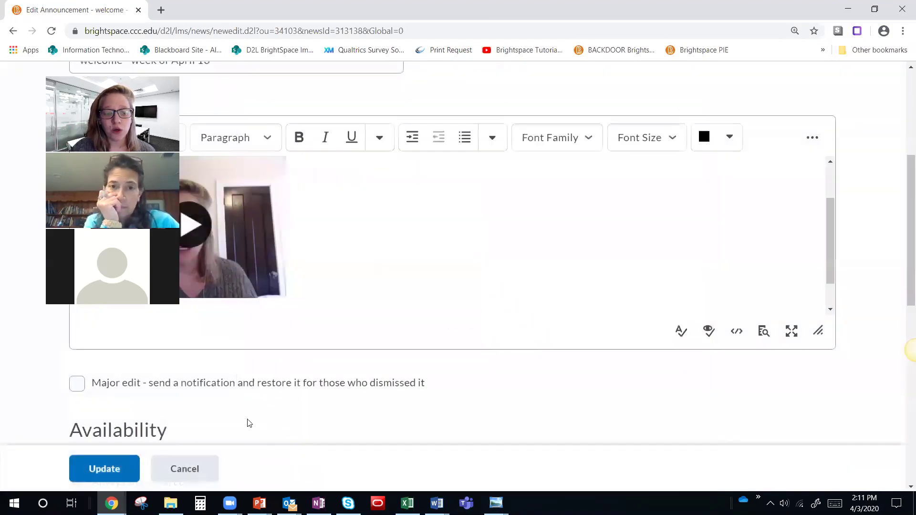
pyautogui.click(119, 473)
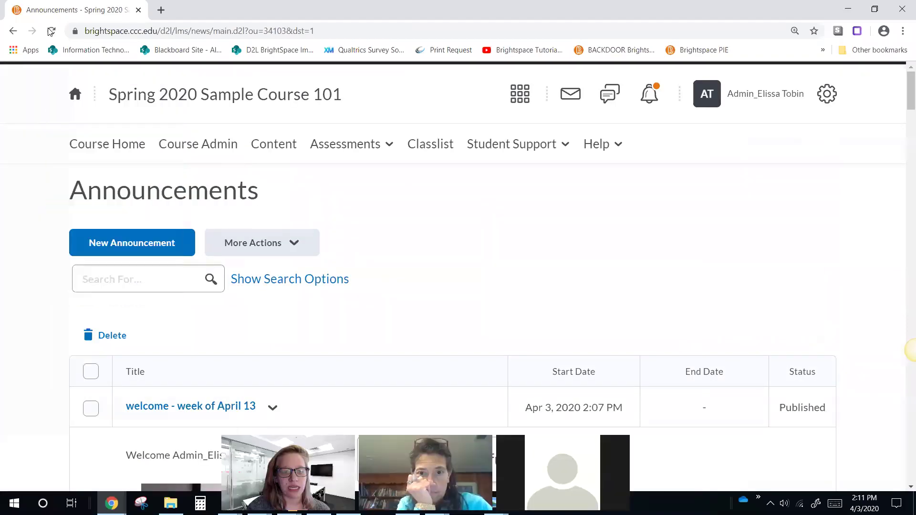
# Step: Return to Course Home and check that the April 13 announcement greets the viewer by name
pyautogui.click(133, 144)
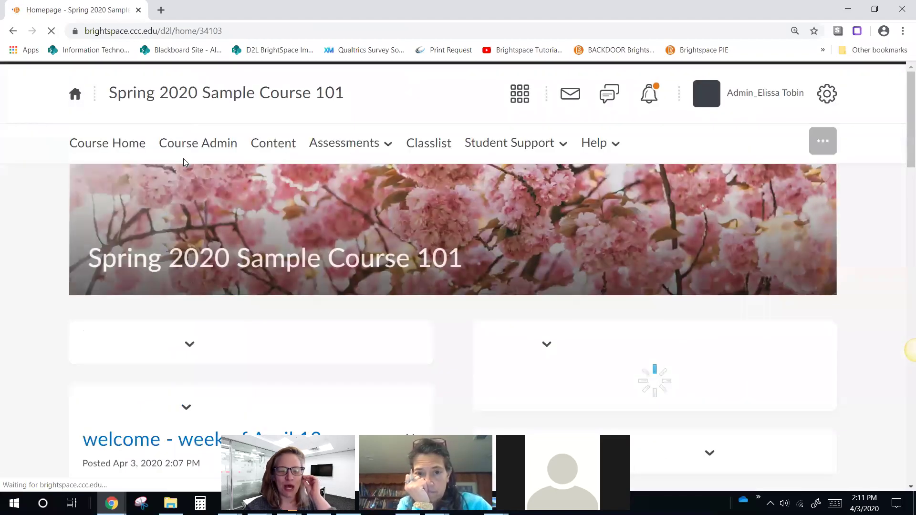
pyautogui.scroll(-5, 183, 162)
pyautogui.moveTo(146, 255); pyautogui.dragTo(209, 255)
pyautogui.scroll(-1, 239, 257)
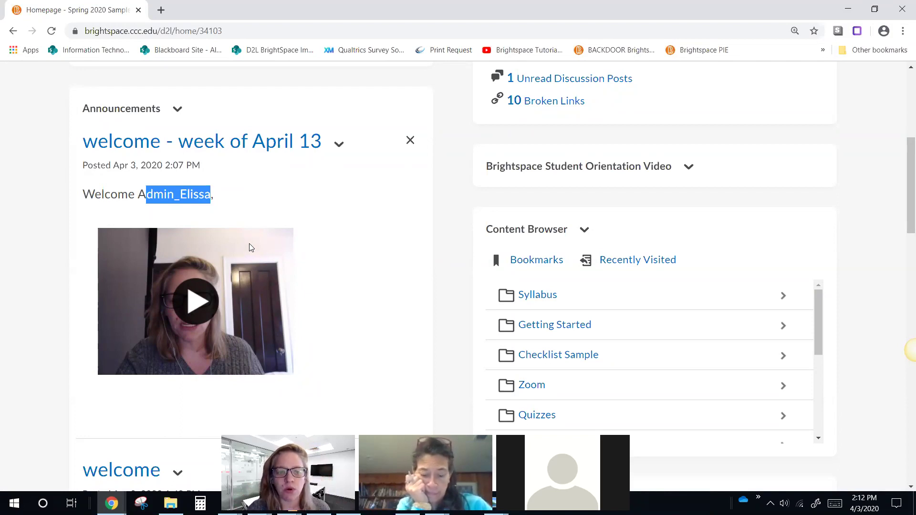
pyautogui.scroll(6, 252, 241)
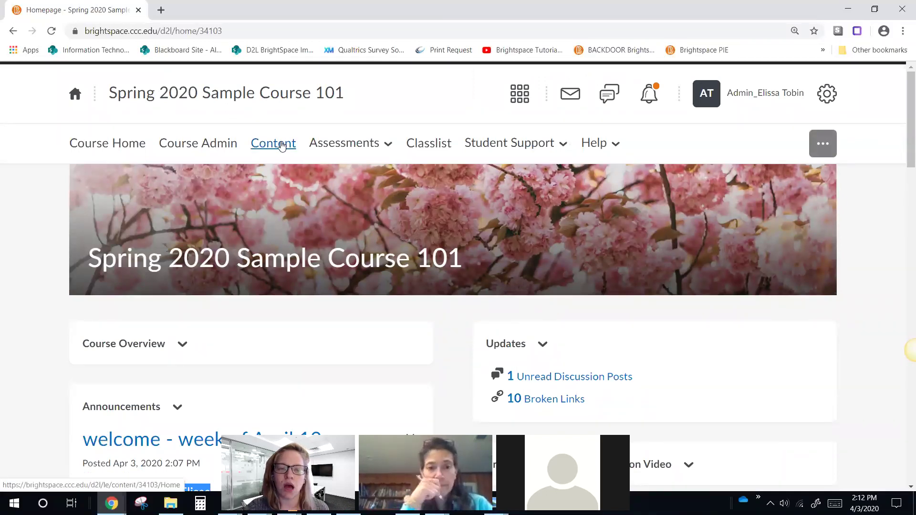
# Step: In Content's Checklist Sample module, open the Checklists item's dates and release conditions
pyautogui.click(282, 146)
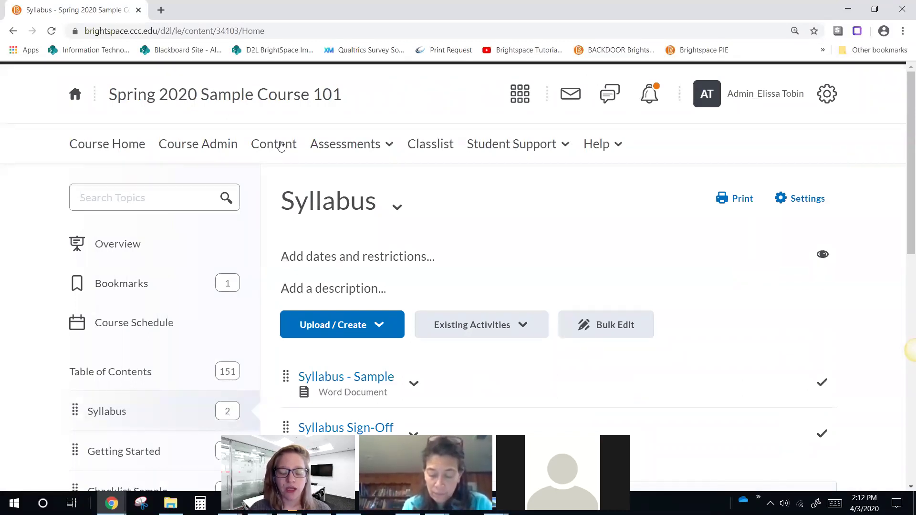
pyautogui.scroll(-1, 355, 184)
pyautogui.scroll(-1, 355, 184)
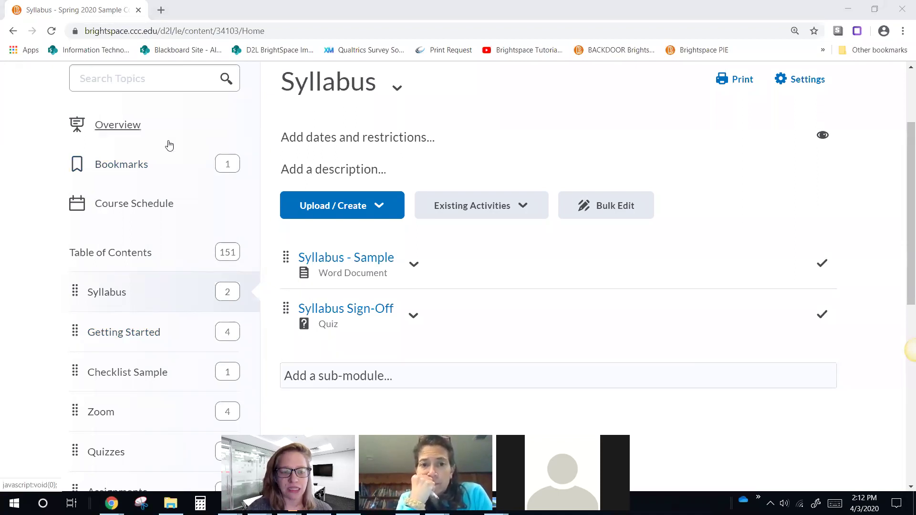
pyautogui.click(122, 377)
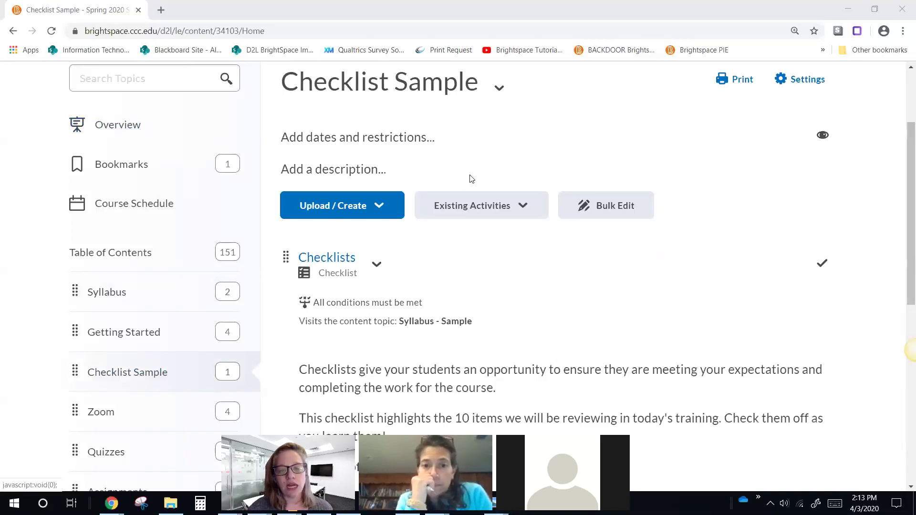
pyautogui.click(416, 309)
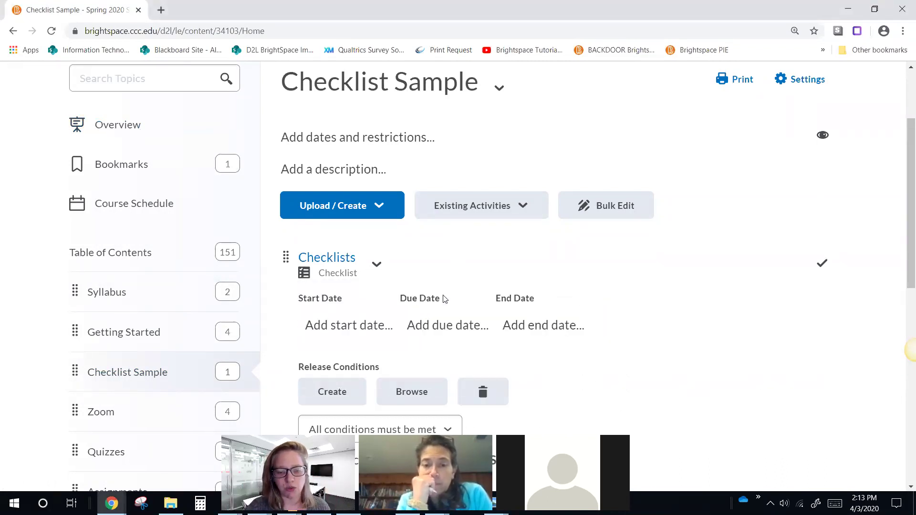
# Step: Start a new release condition for Checklists, browse the condition types, and close it unchanged
pyautogui.scroll(-4, 436, 317)
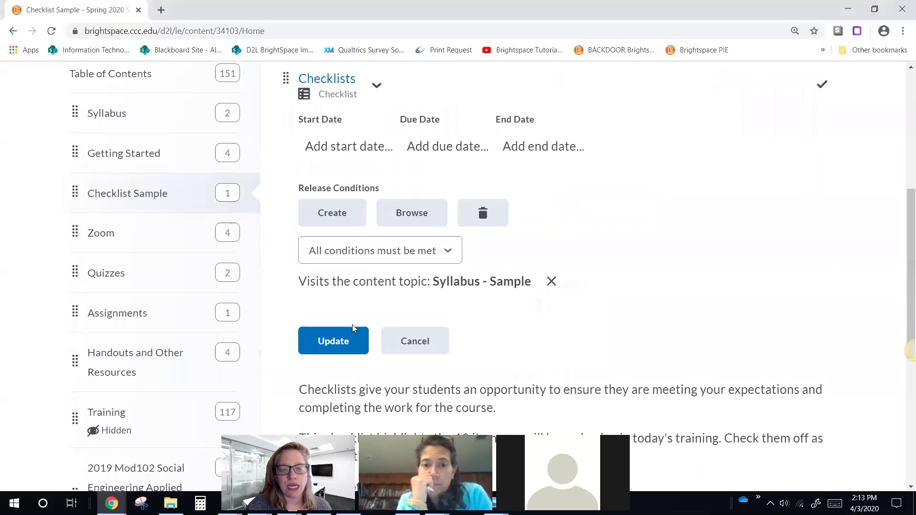
pyautogui.click(328, 213)
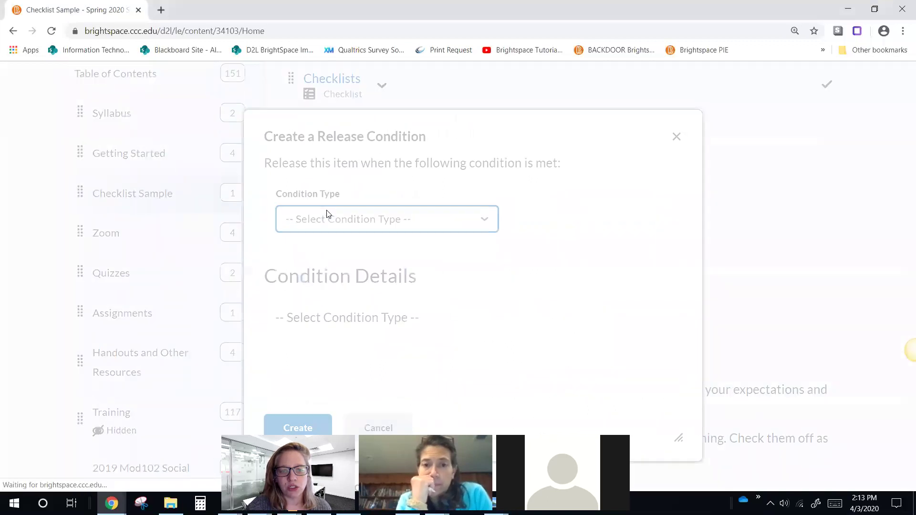
pyautogui.click(414, 224)
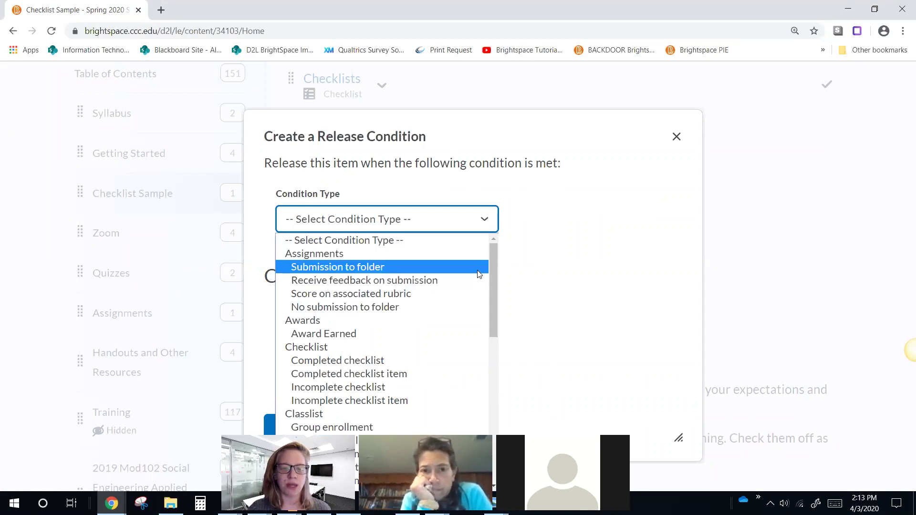
pyautogui.moveTo(493, 259); pyautogui.dragTo(493, 374)
pyautogui.scroll(-2, 390, 353)
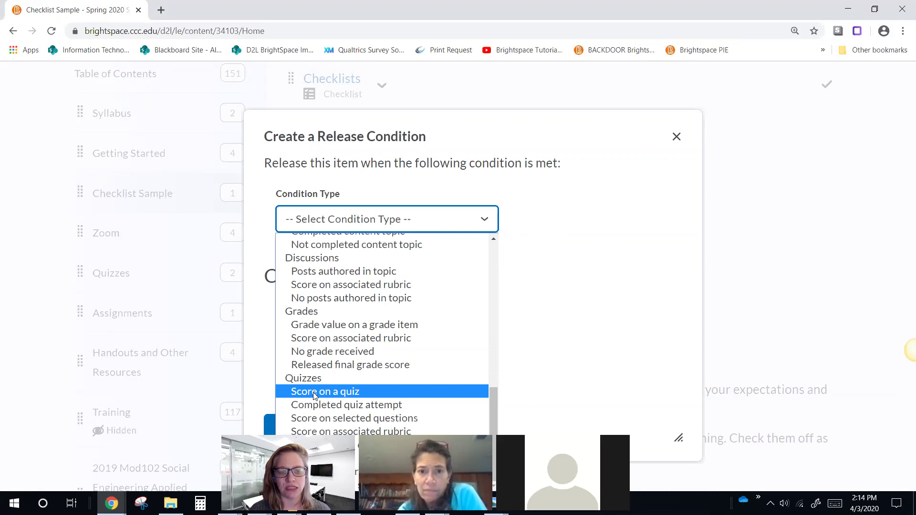
pyautogui.scroll(3, 314, 395)
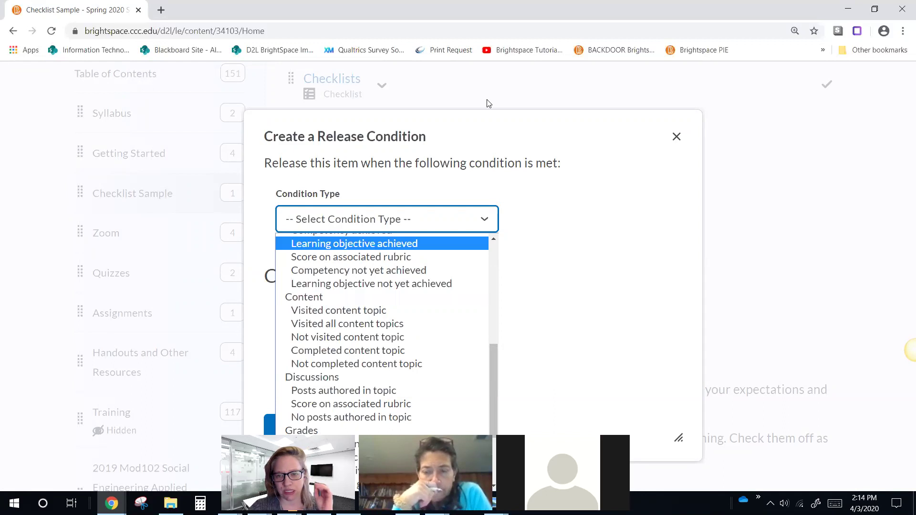
pyautogui.click(676, 136)
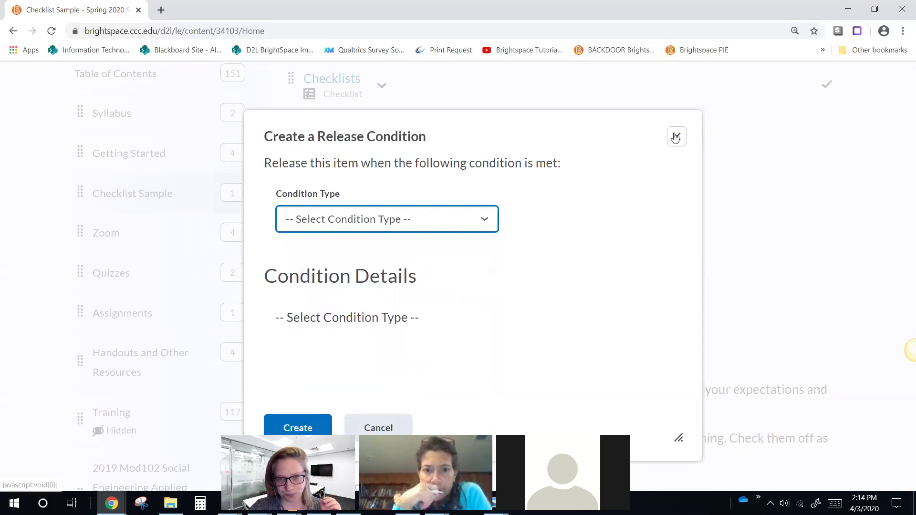
pyautogui.click(677, 137)
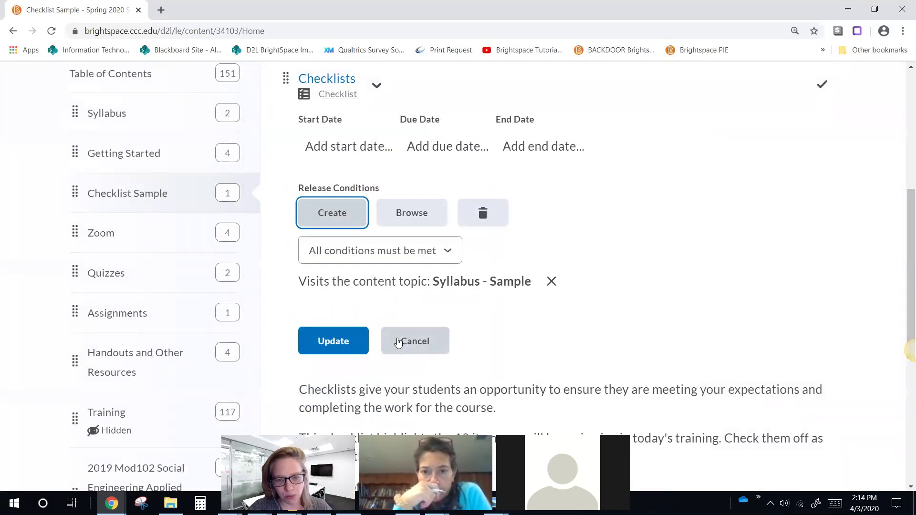
# Step: Cancel the restrictions editor and return to the top of the Checklist Sample page
pyautogui.click(413, 344)
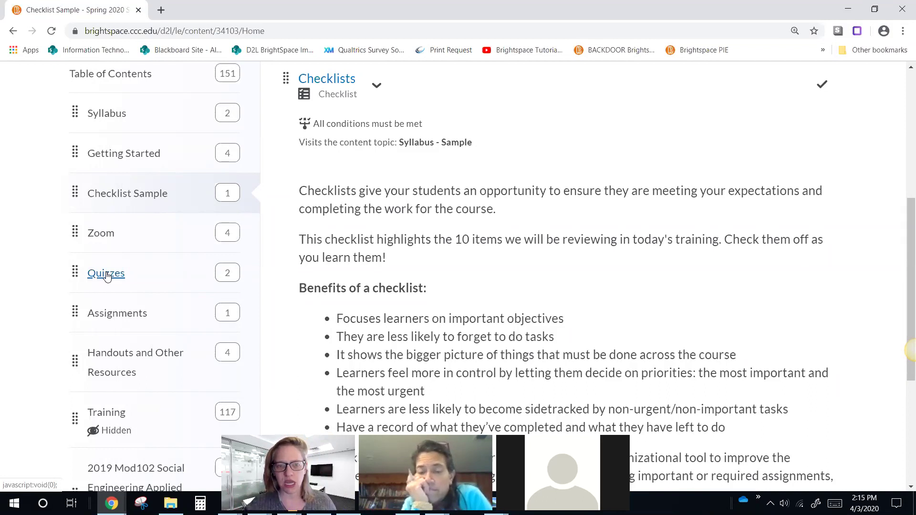
pyautogui.scroll(6, 550, 182)
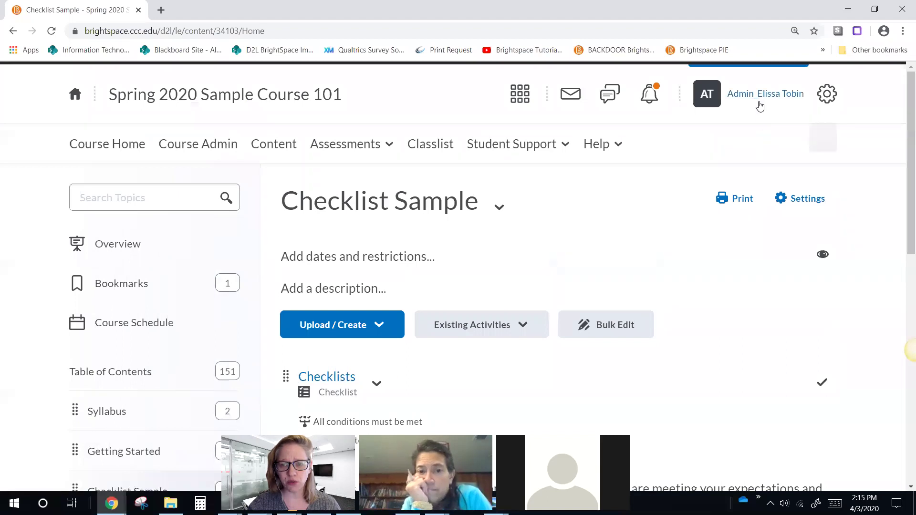
# Step: Impersonate the test student from the Classlist and dismiss the award popup
pyautogui.click(441, 144)
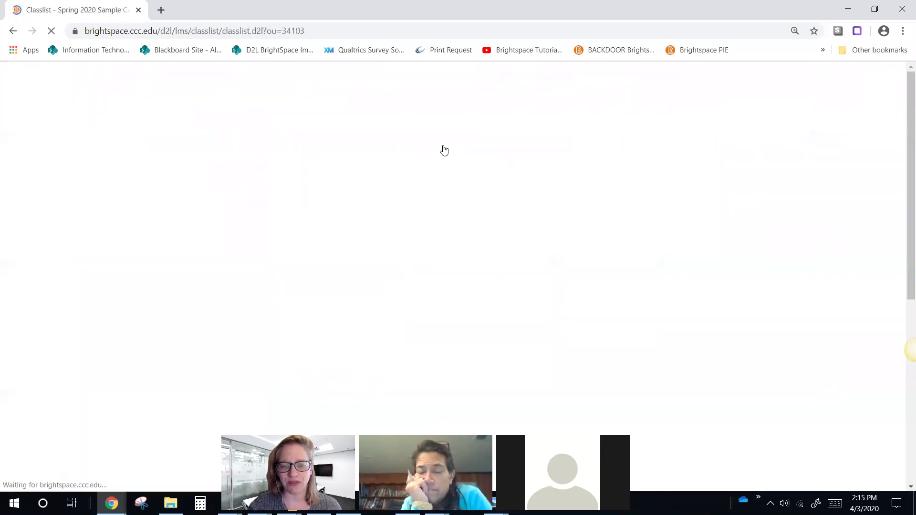
pyautogui.scroll(-5, 310, 314)
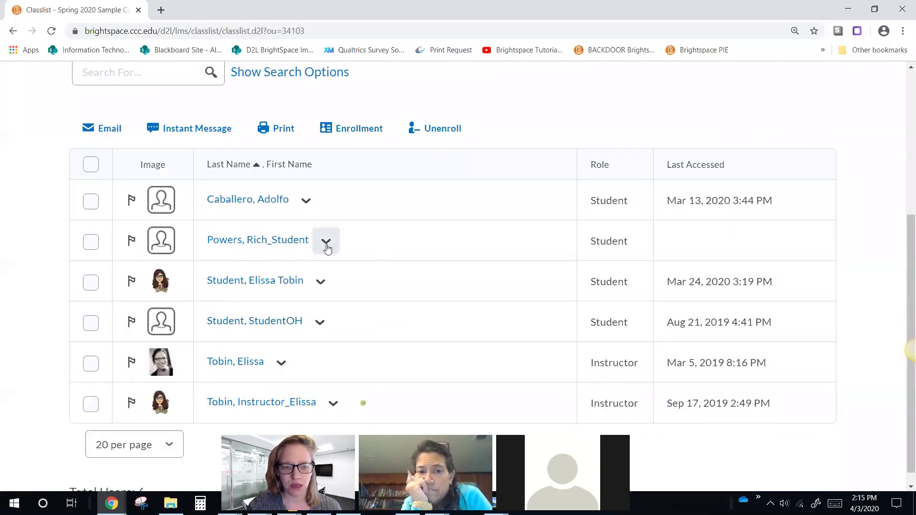
pyautogui.click(327, 246)
pyautogui.click(353, 316)
pyautogui.click(353, 258)
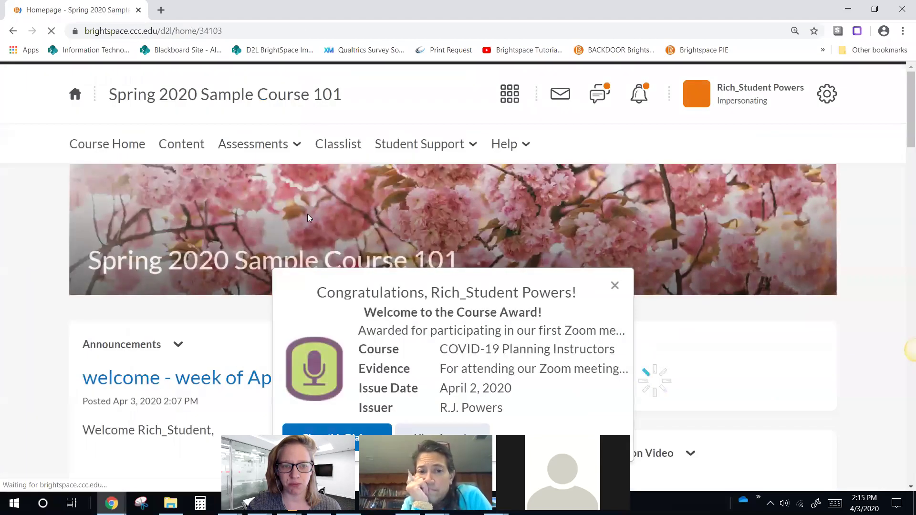
pyautogui.click(181, 144)
# Step: As the student, view Checklist Sample and the Syllabus - Sample topic, then end impersonation
pyautogui.click(614, 285)
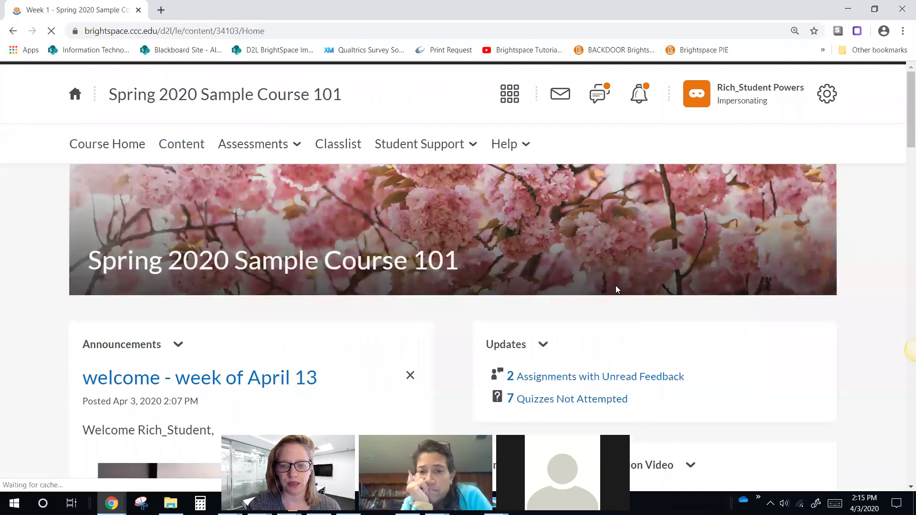
pyautogui.scroll(-2, 74, 333)
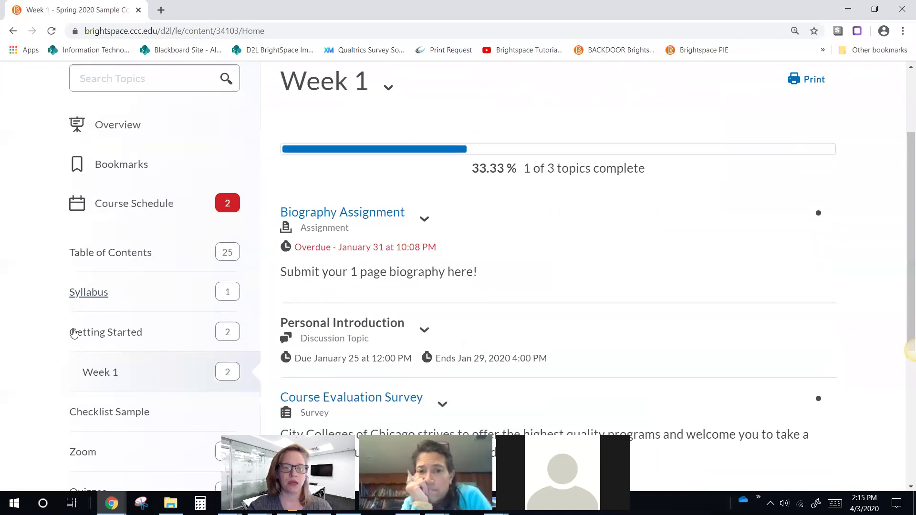
pyautogui.click(109, 412)
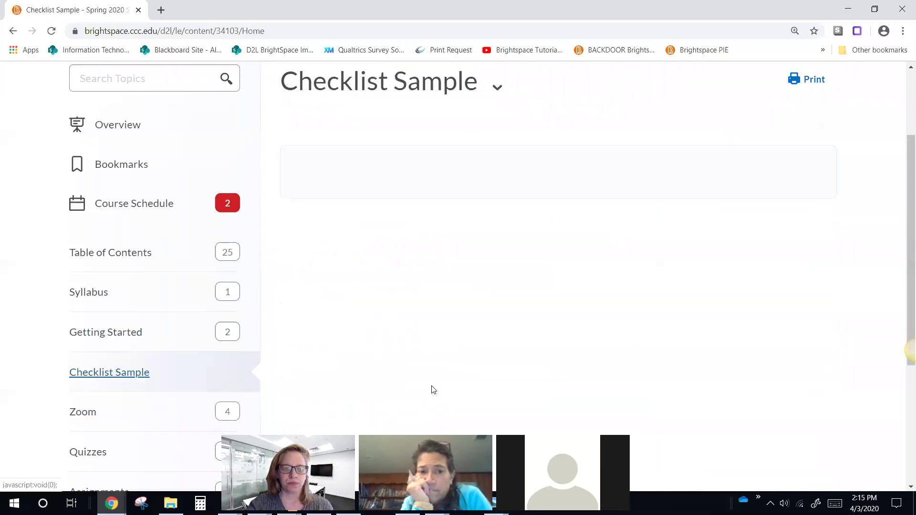
pyautogui.scroll(3, 448, 367)
pyautogui.scroll(-5, 460, 343)
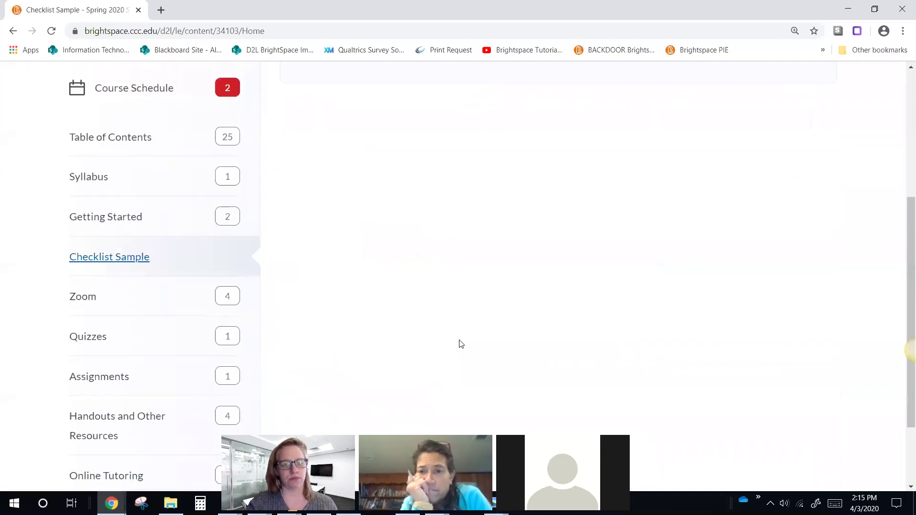
pyautogui.scroll(5, 461, 344)
pyautogui.click(76, 413)
pyautogui.click(356, 359)
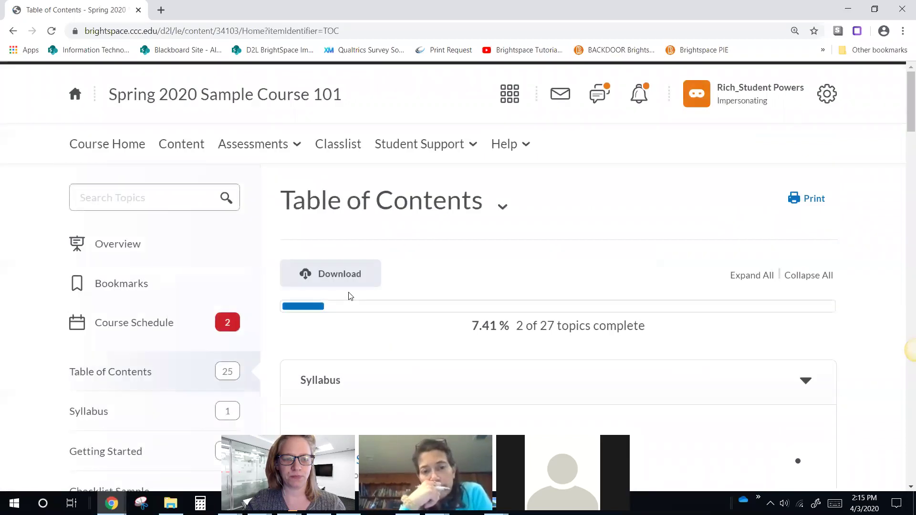
pyautogui.scroll(-3, 133, 364)
pyautogui.click(118, 316)
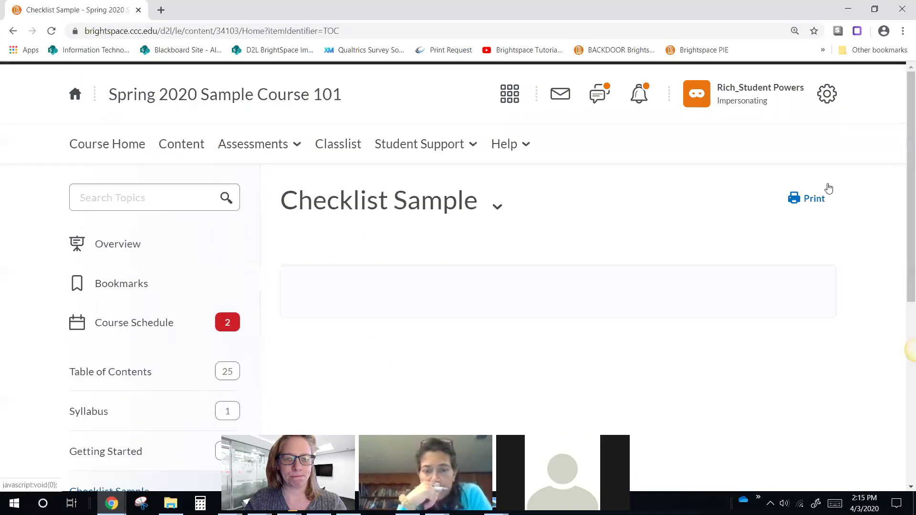
pyautogui.click(760, 106)
pyautogui.click(845, 145)
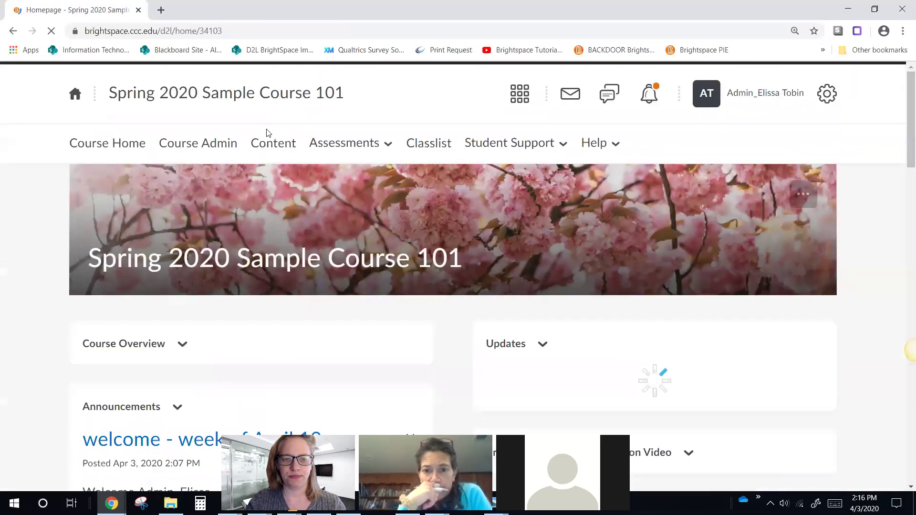
# Step: Remove the release condition from the Checklists item in Content
pyautogui.click(281, 164)
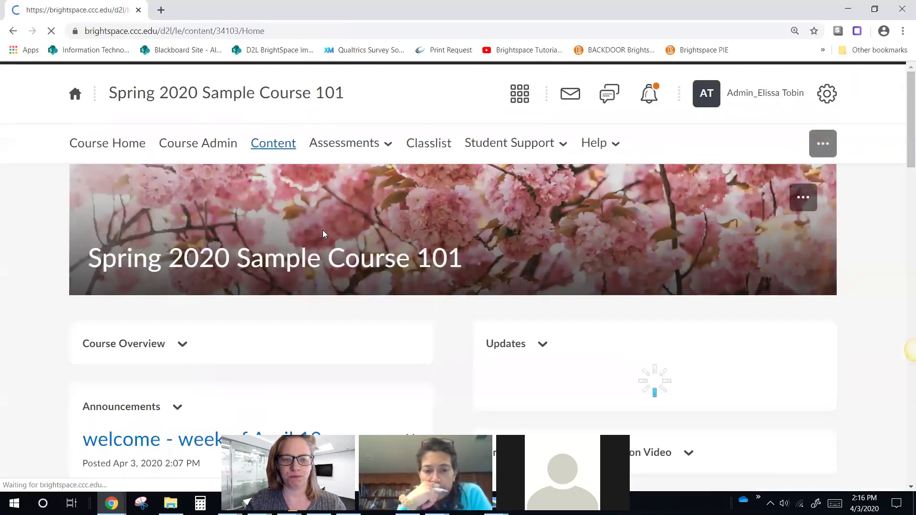
pyautogui.scroll(-2, 334, 267)
pyautogui.click(345, 310)
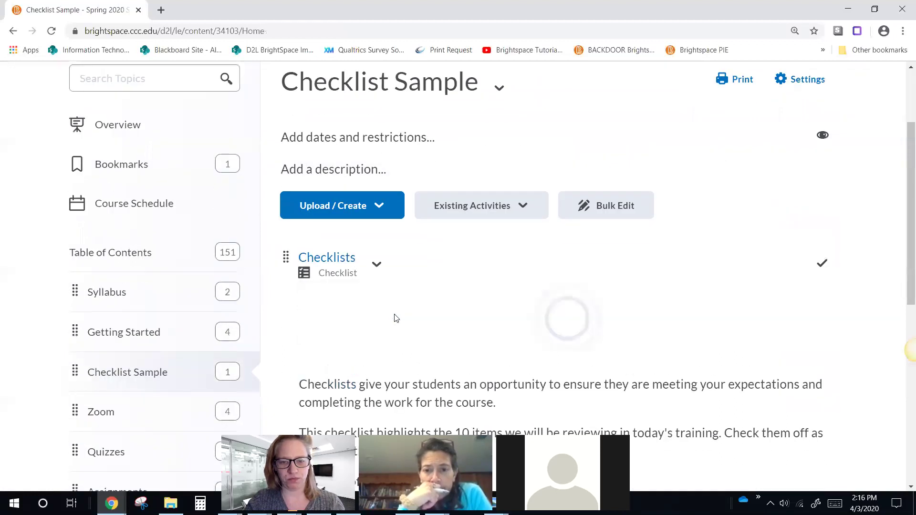
pyautogui.click(491, 384)
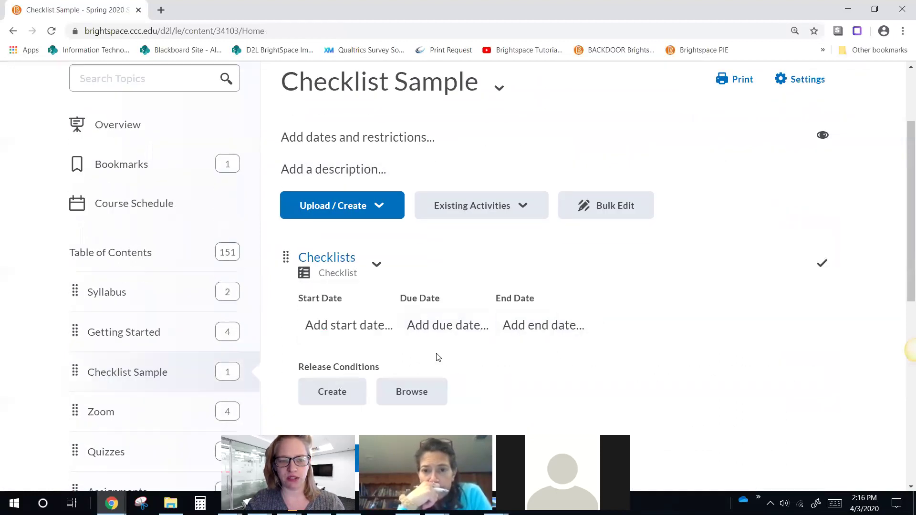
pyautogui.scroll(2, 711, 201)
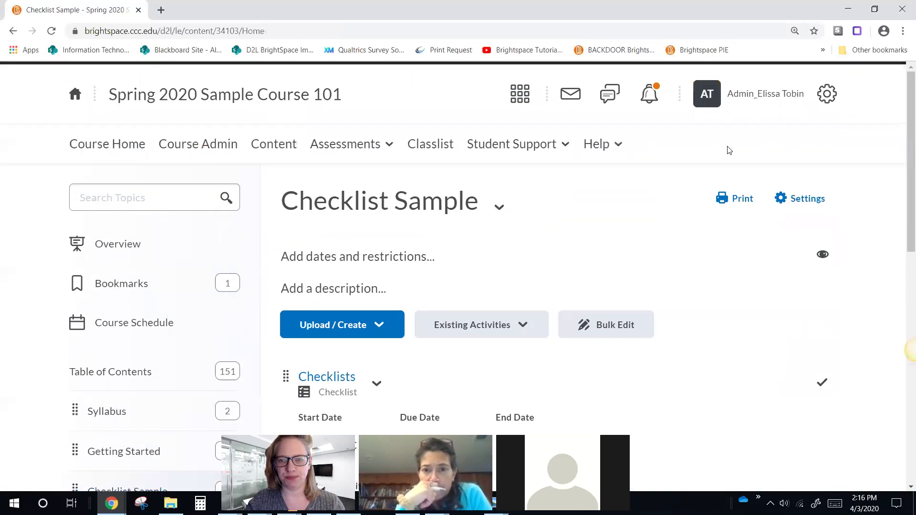
# Step: Impersonate the test student again and look at the Checklist Sample module
pyautogui.click(429, 144)
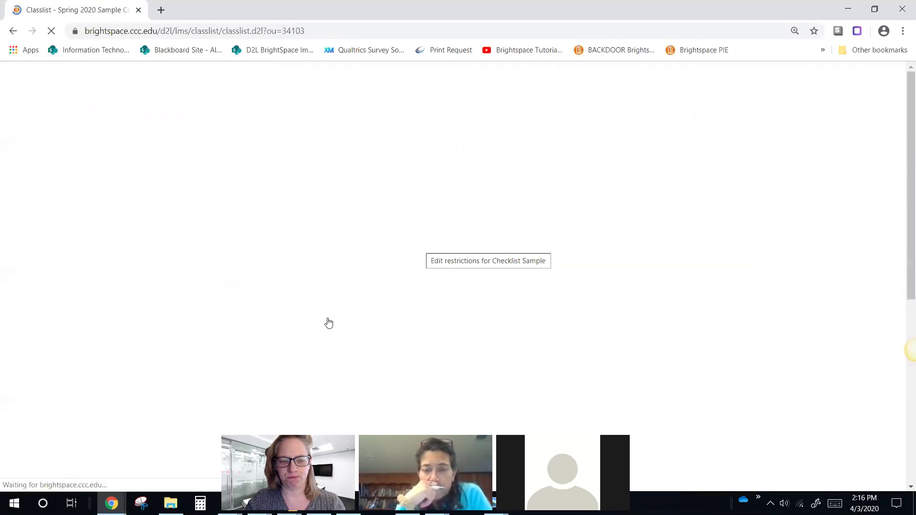
pyautogui.scroll(-5, 323, 321)
pyautogui.click(326, 241)
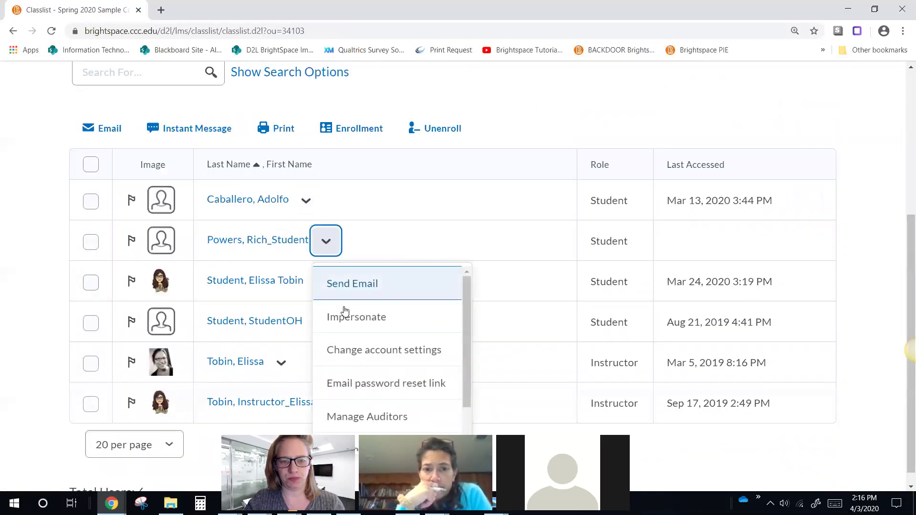
pyautogui.click(345, 310)
pyautogui.click(339, 253)
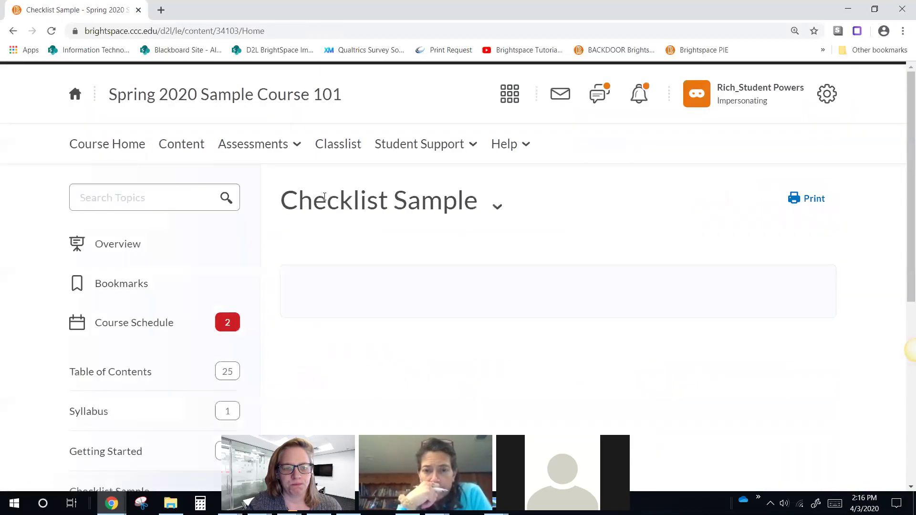
pyautogui.scroll(-4, 325, 200)
pyautogui.scroll(3, 367, 227)
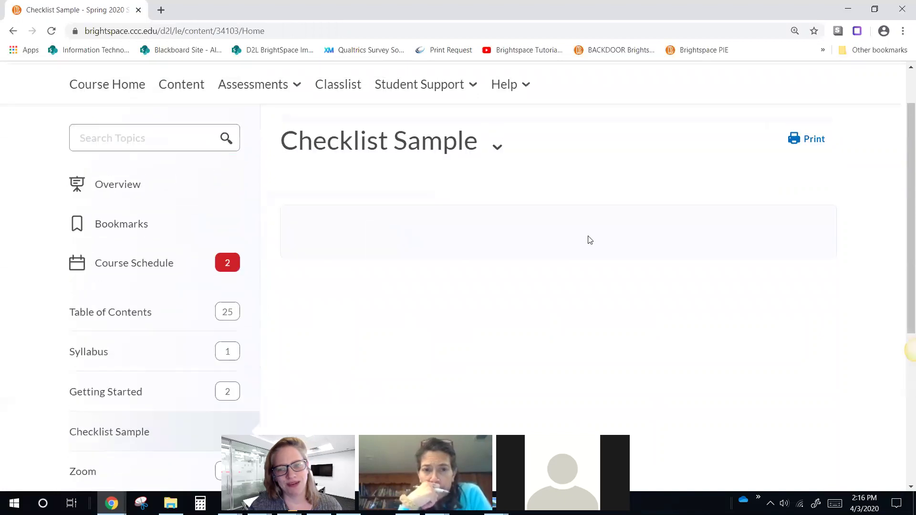
pyautogui.click(498, 155)
pyautogui.scroll(2, 668, 215)
# Step: Switch to Student view and open the Checklists topic, testing the Week 1 Discussion item
pyautogui.click(726, 101)
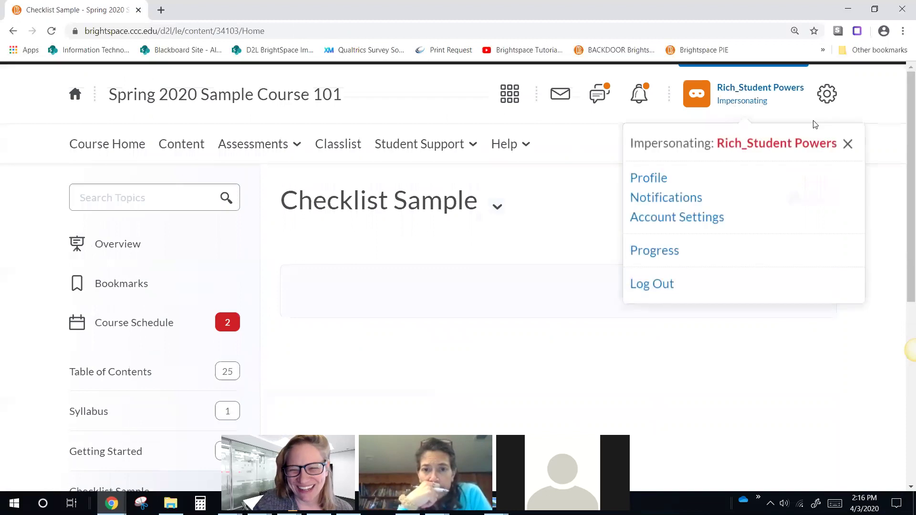
pyautogui.click(727, 95)
pyautogui.click(715, 142)
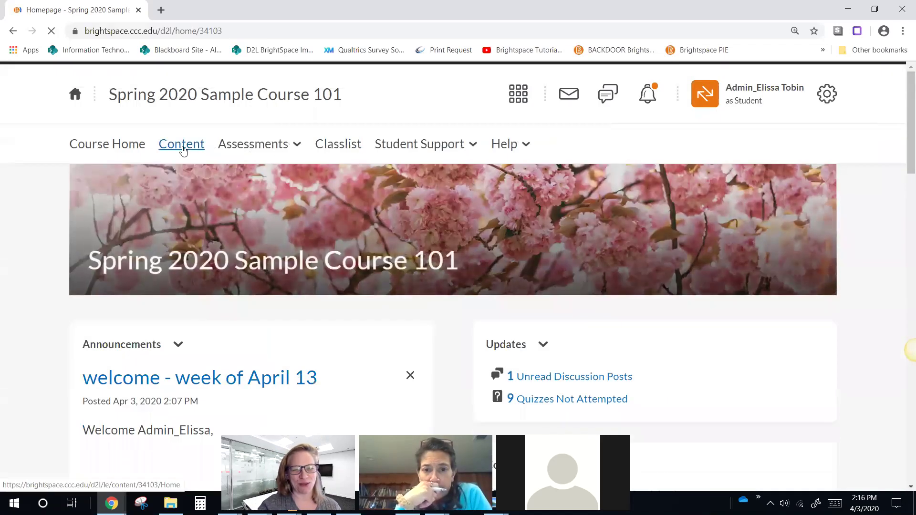
pyautogui.click(182, 148)
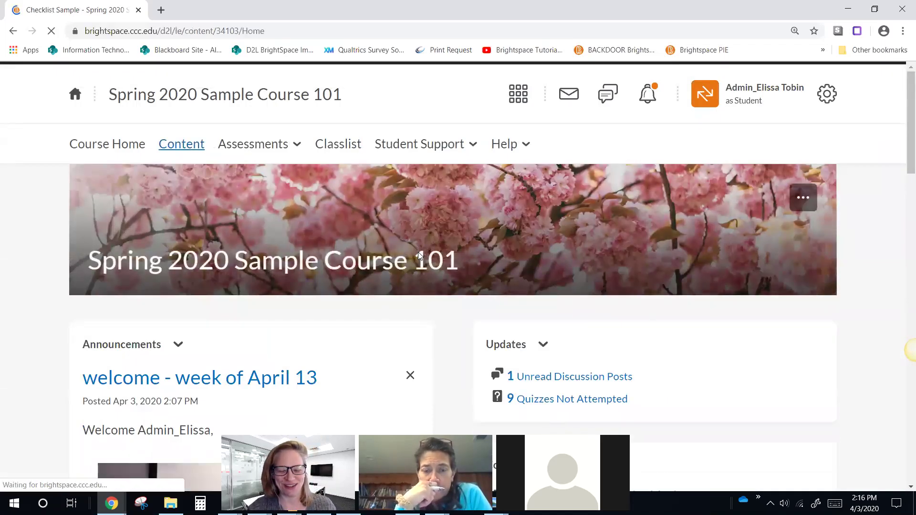
pyautogui.scroll(-1, 384, 270)
pyautogui.click(317, 274)
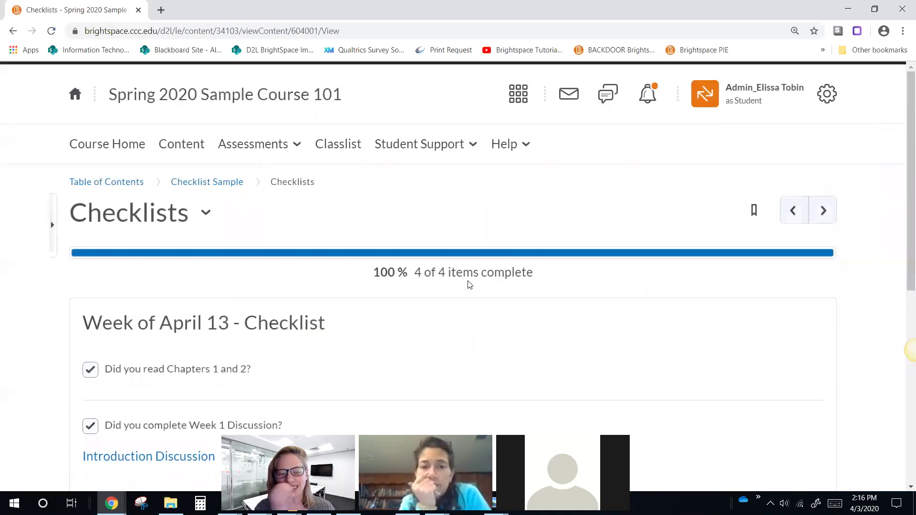
pyautogui.scroll(-4, 678, 274)
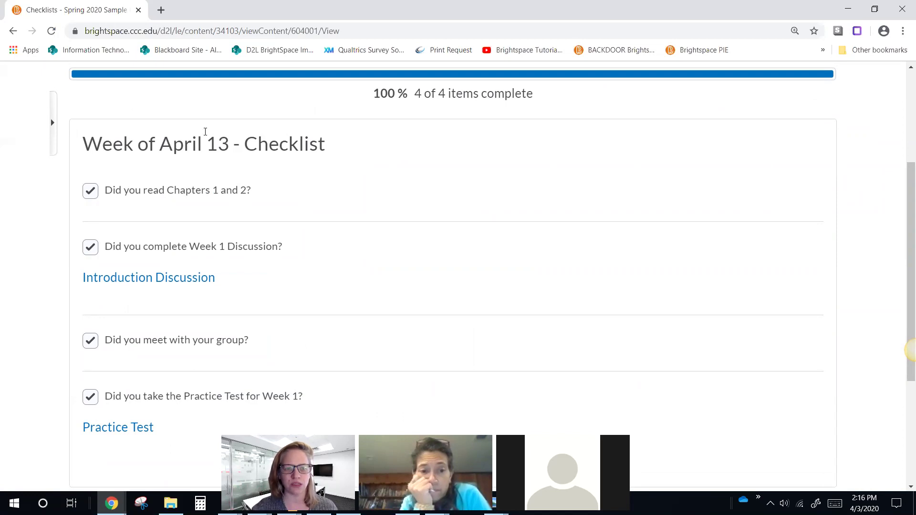
pyautogui.click(220, 242)
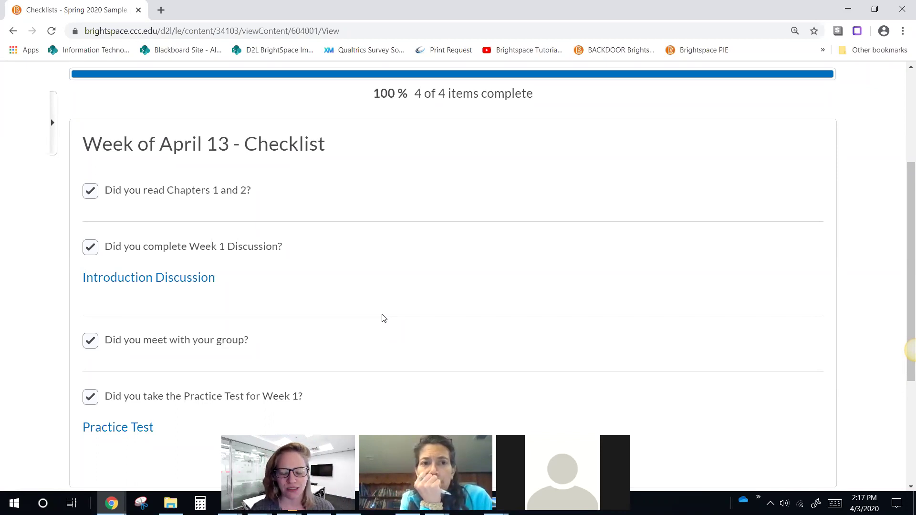
pyautogui.scroll(4, 384, 319)
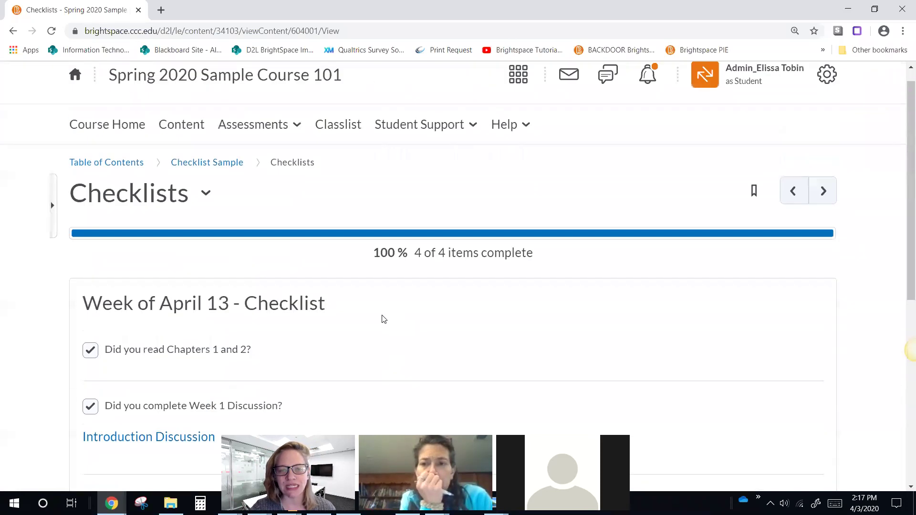
pyautogui.click(734, 89)
# Step: Exit student view and bring up Checklist Sample's Upload / Create options down to New Checklist
pyautogui.click(834, 143)
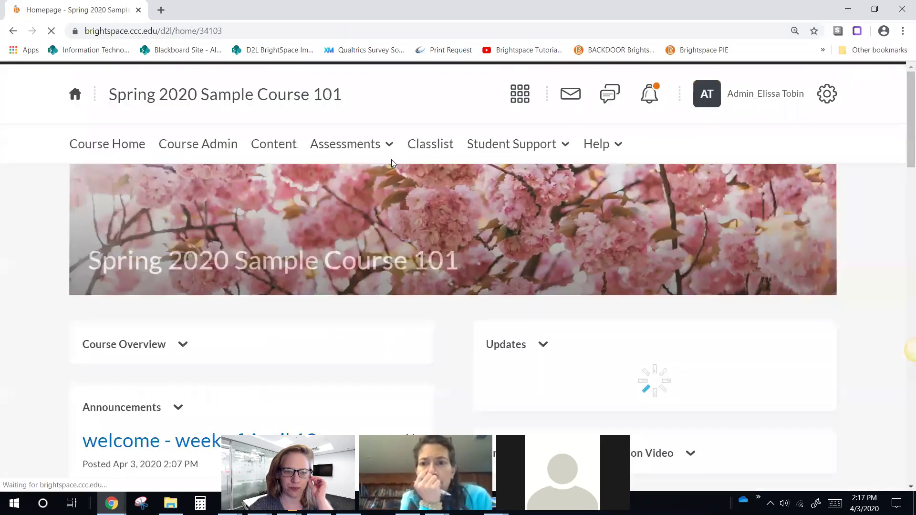
pyautogui.click(275, 143)
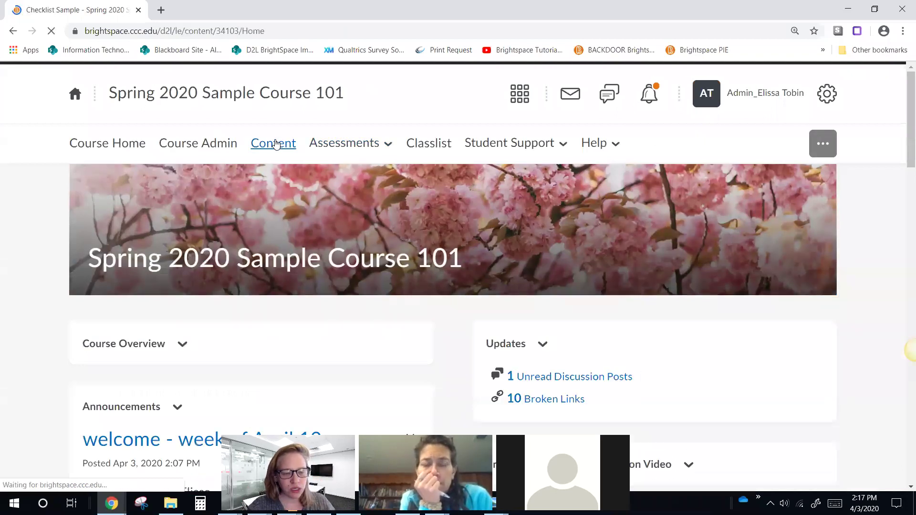
pyautogui.scroll(-1, 337, 222)
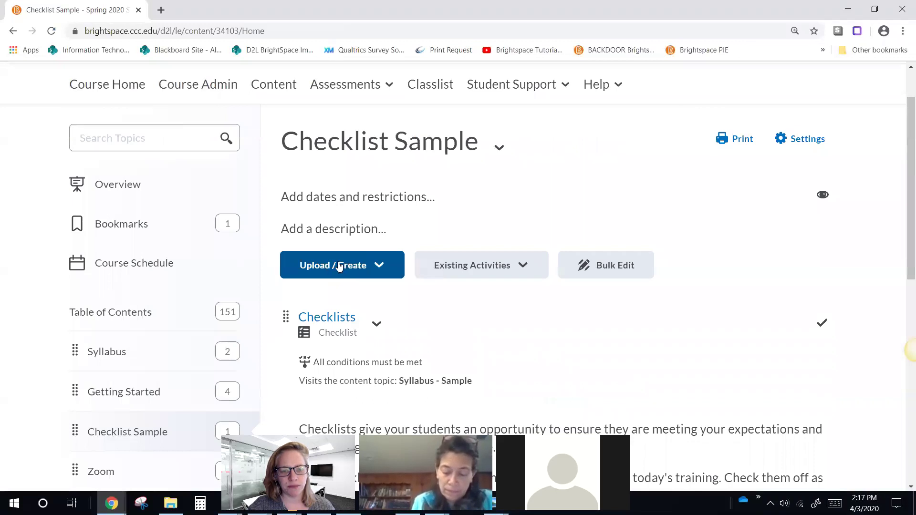
pyautogui.click(365, 260)
pyautogui.scroll(-3, 333, 262)
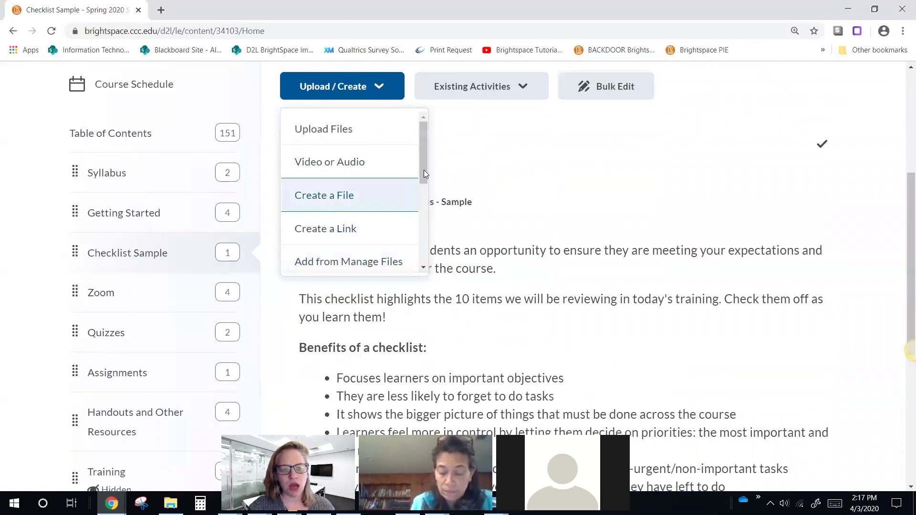
pyautogui.moveTo(422, 163); pyautogui.dragTo(421, 258)
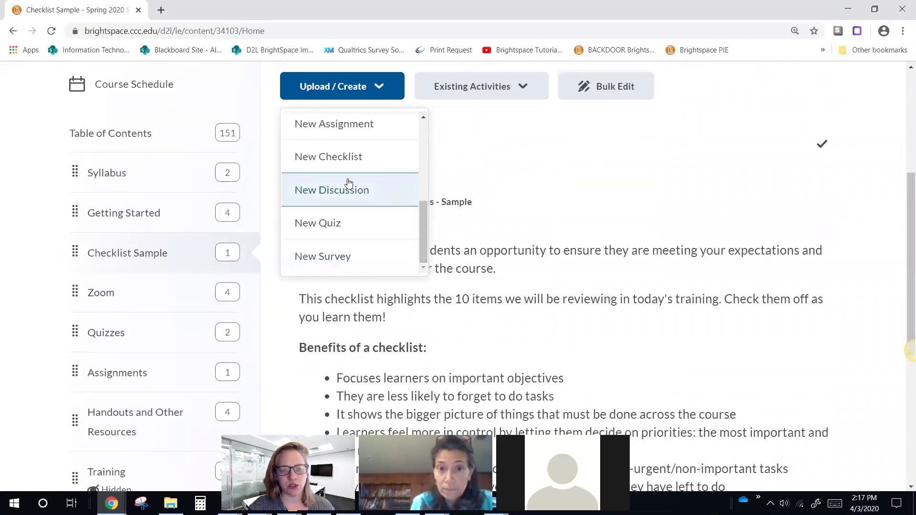
# Step: Create a new checklist titled 'Week 13: Class Activities' and make it visible to users
pyautogui.click(329, 155)
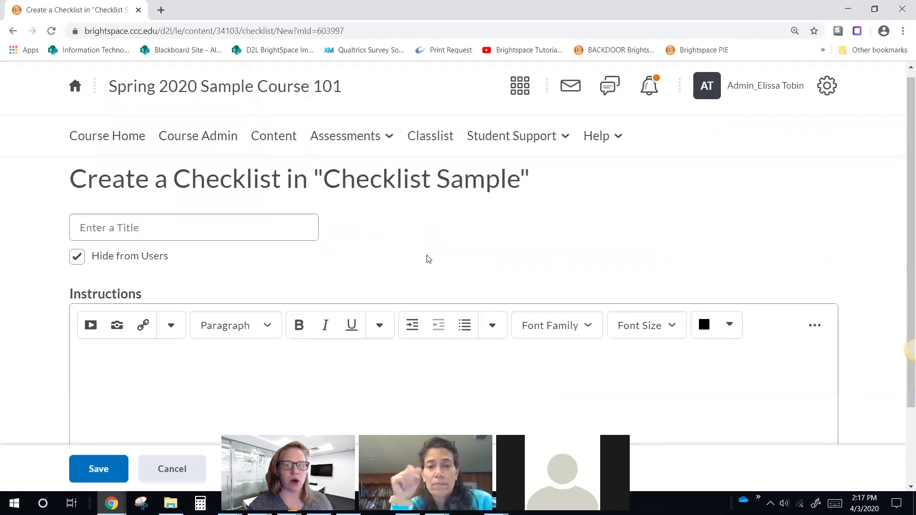
pyautogui.click(217, 226)
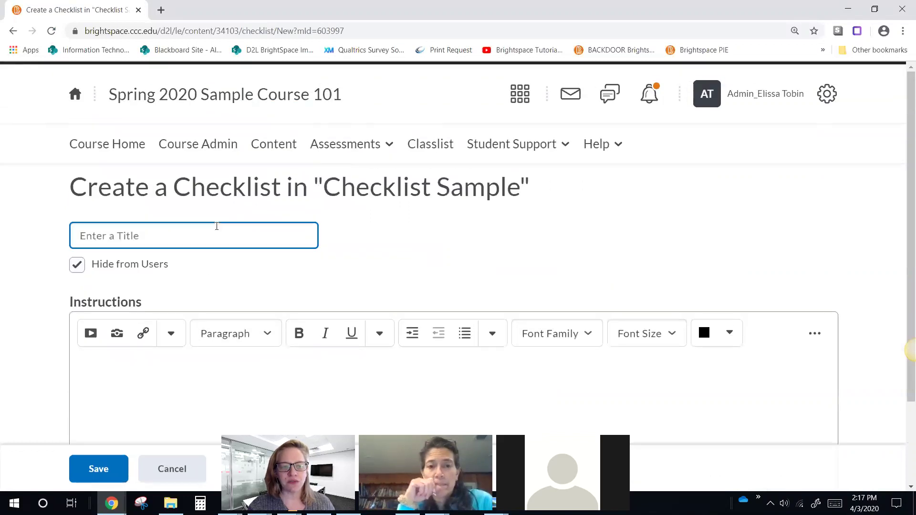
pyautogui.write('Week')
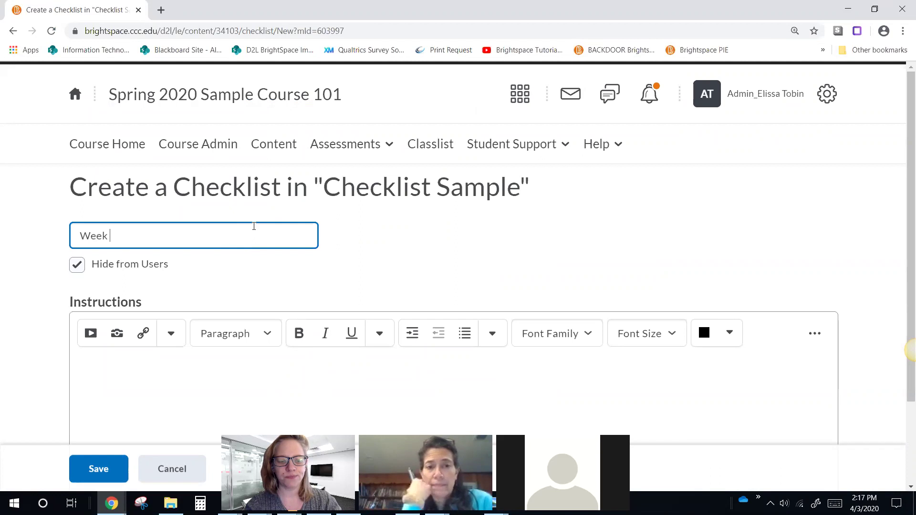
pyautogui.write(' 13')
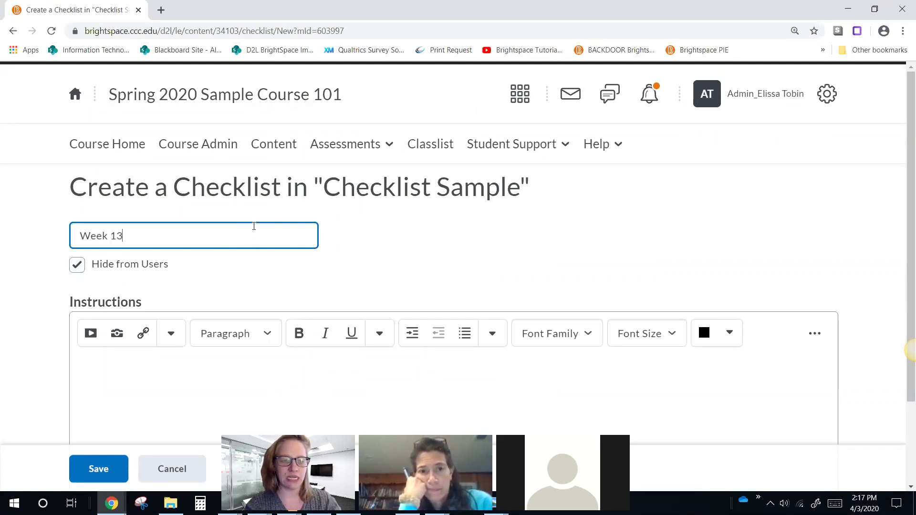
pyautogui.write(':')
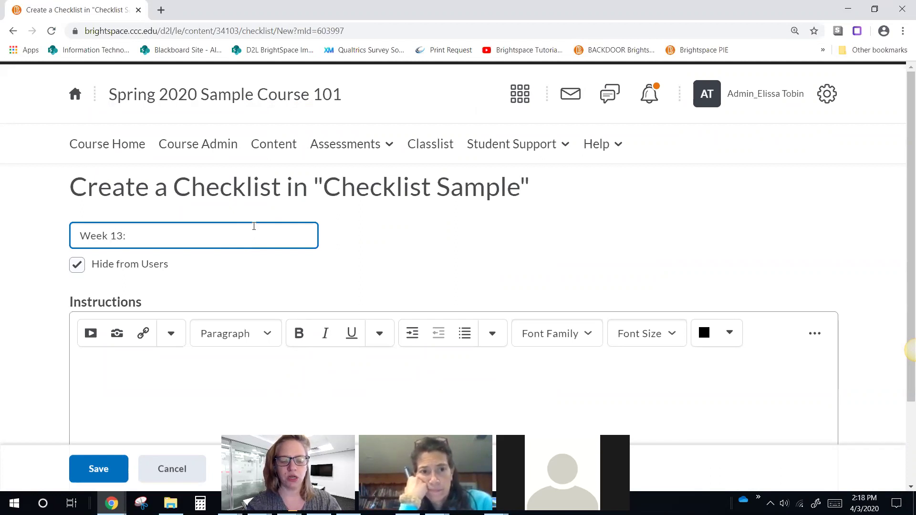
pyautogui.write(' Class Ac')
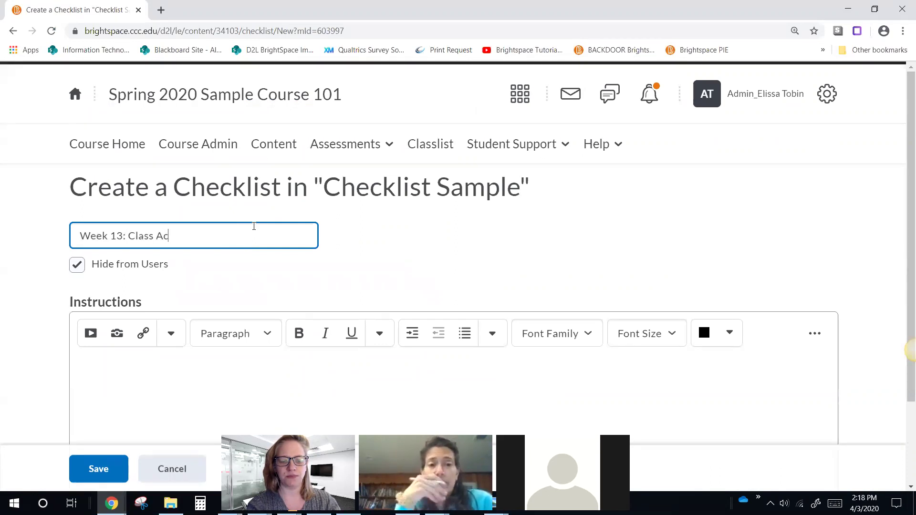
pyautogui.write('tivities')
pyautogui.scroll(-2, 250, 225)
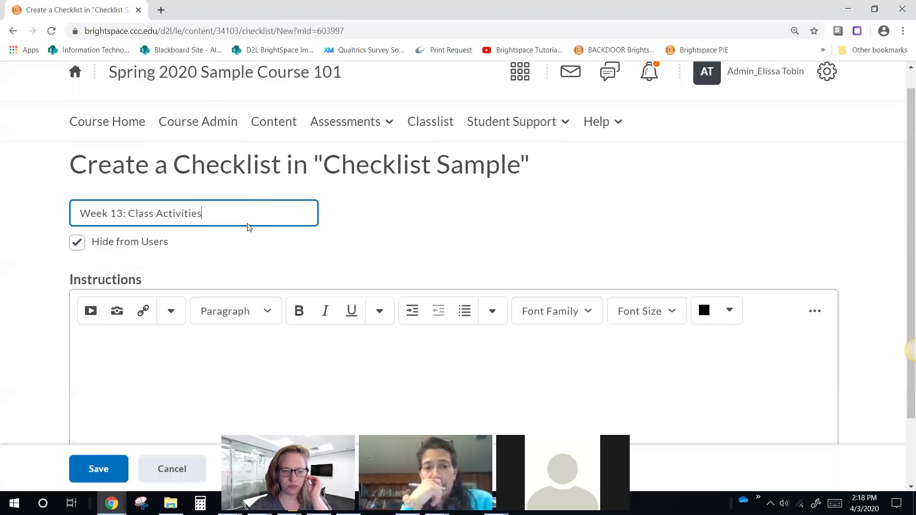
pyautogui.click(74, 163)
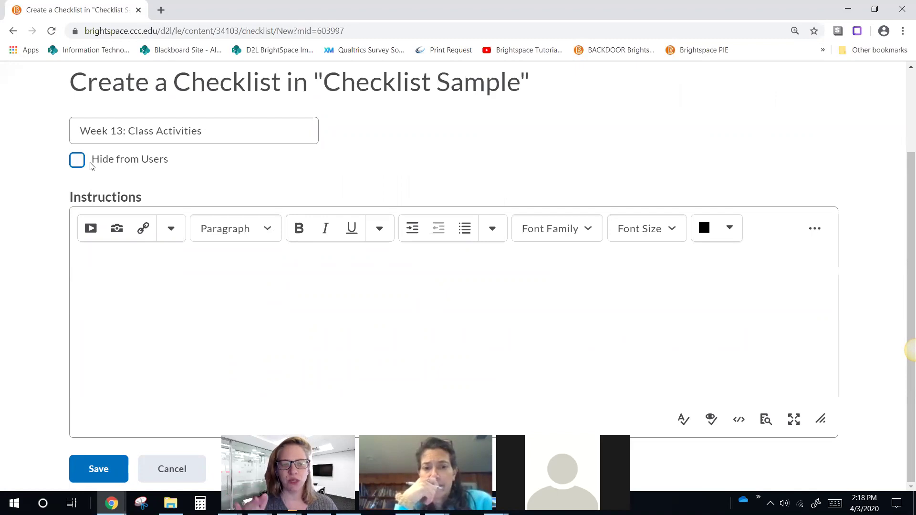
# Step: Add instructions 'Use the checklist below to ensure you completed all tasks.' and save the checklist
pyautogui.click(133, 263)
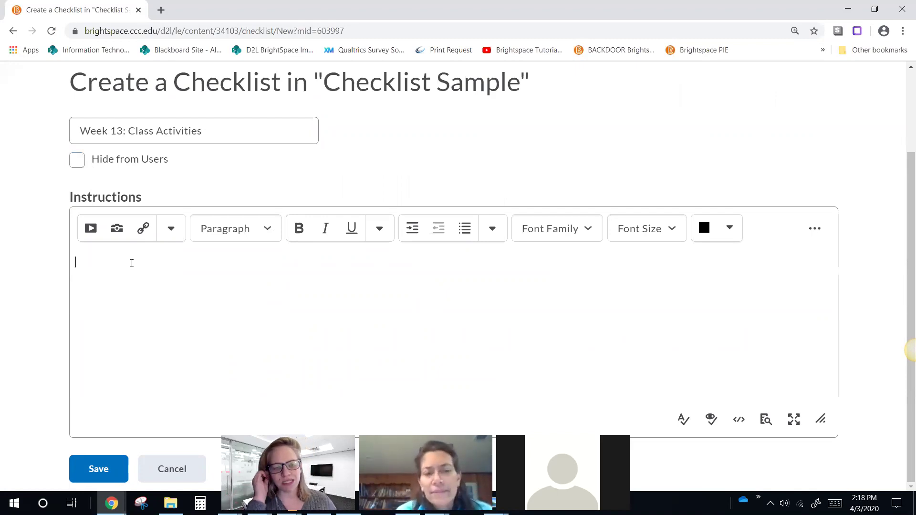
pyautogui.write('Bring')
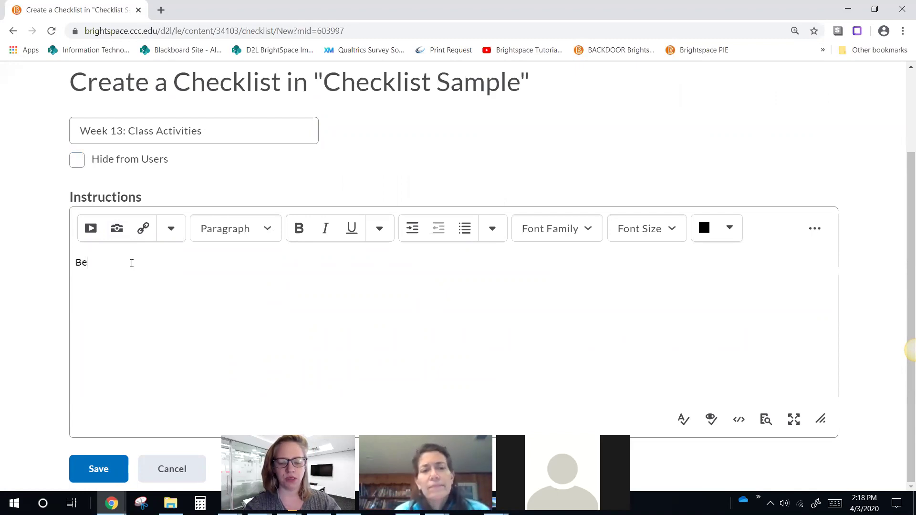
pyautogui.press('BackSpace')
pyautogui.press('BackSpace')
pyautogui.press('BackSpace')
pyautogui.press('BackSpace')
pyautogui.press('BackSpace')
pyautogui.write('USe the checjlist')
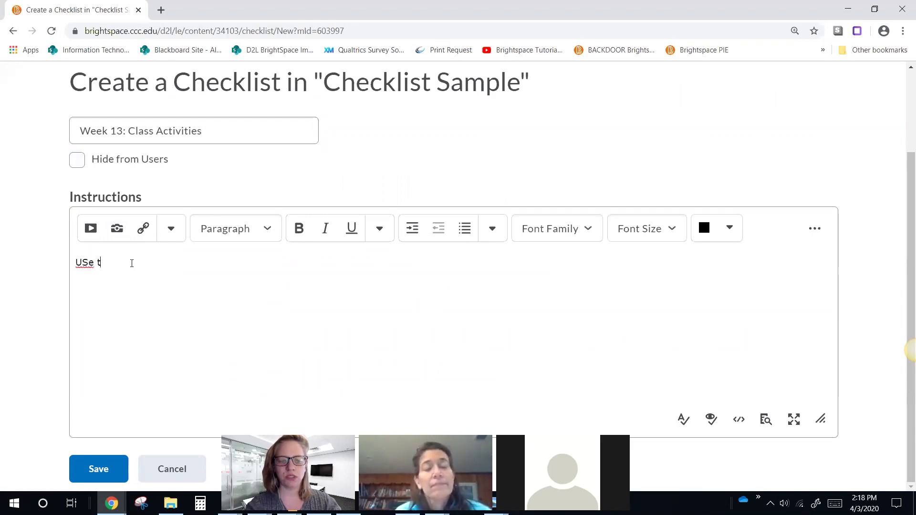
pyautogui.press('BackSpace')
pyautogui.press('BackSpace')
pyautogui.press('BackSpace')
pyautogui.press('BackSpace')
pyautogui.press('BackSpace')
pyautogui.press('BackSpace')
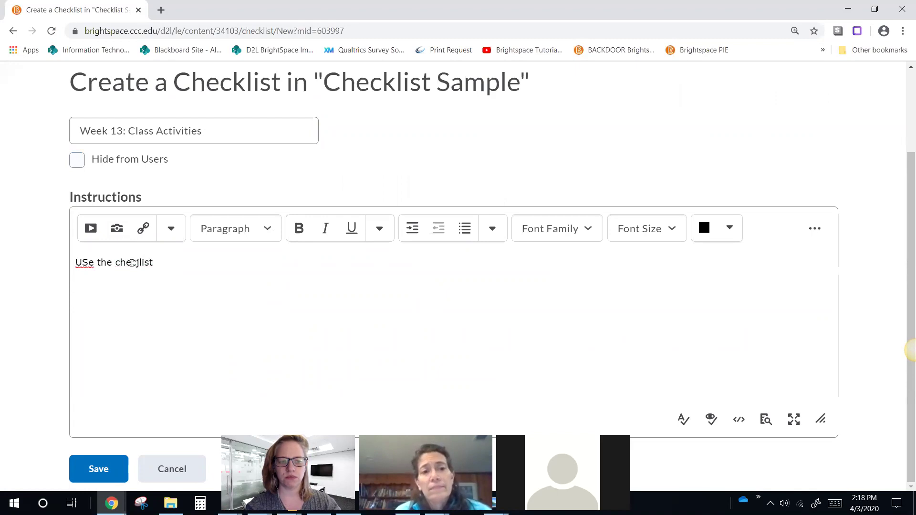
pyautogui.write('klist bel')
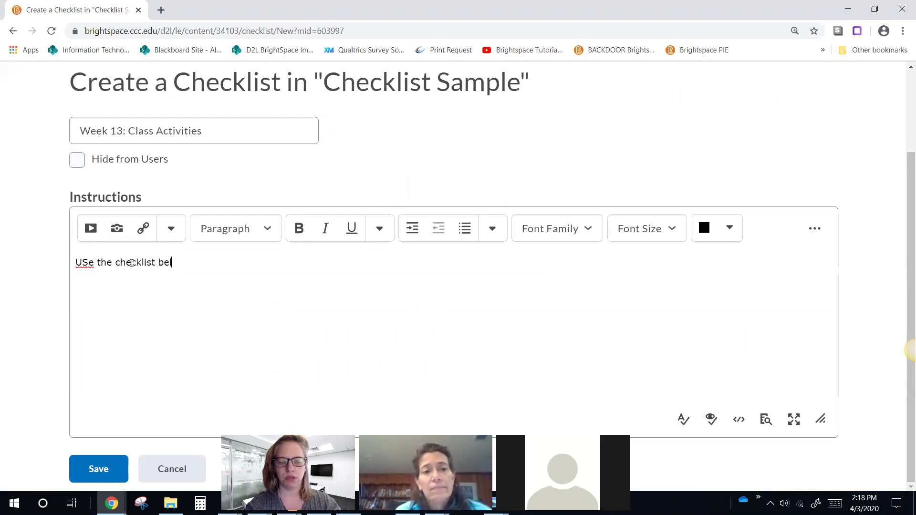
pyautogui.write('ow to ensure you completed')
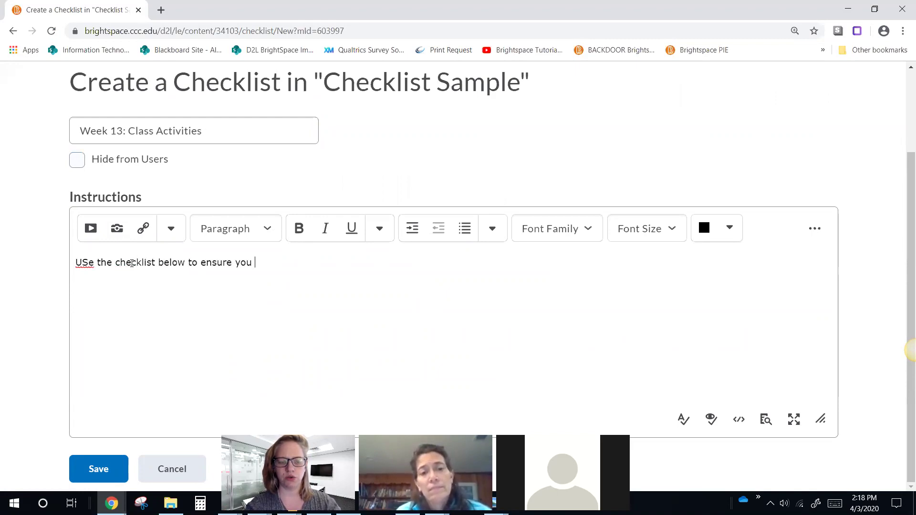
pyautogui.press('BackSpace')
pyautogui.write('completed all tasks.')
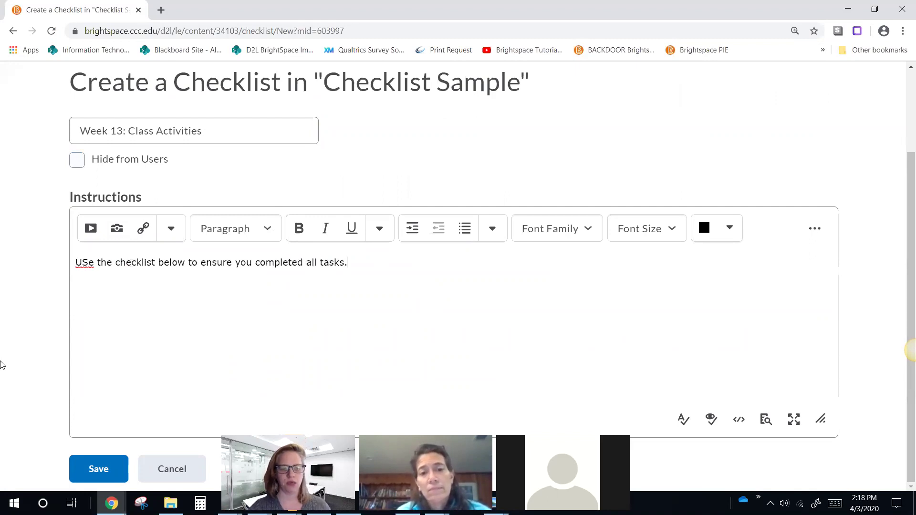
pyautogui.click(96, 469)
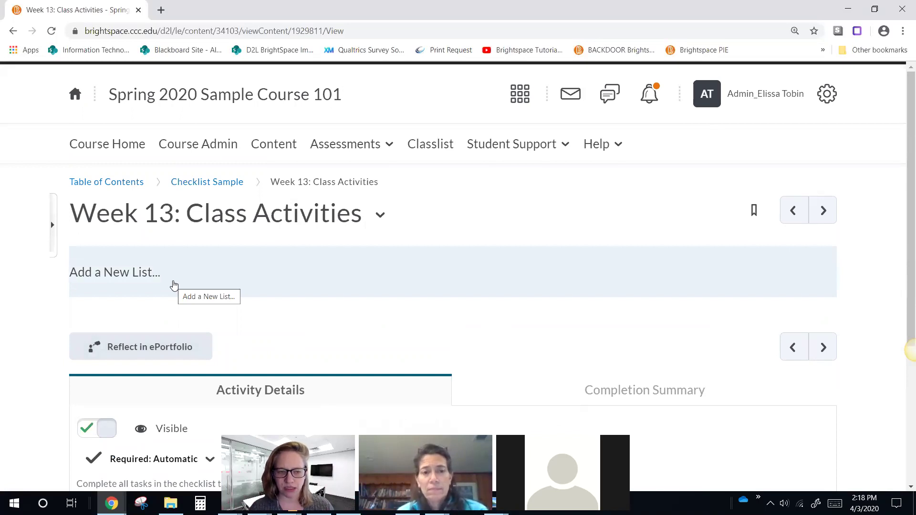
# Step: Add a list named 'Week 13 Activities' to the checklist and give it a first task
pyautogui.click(130, 273)
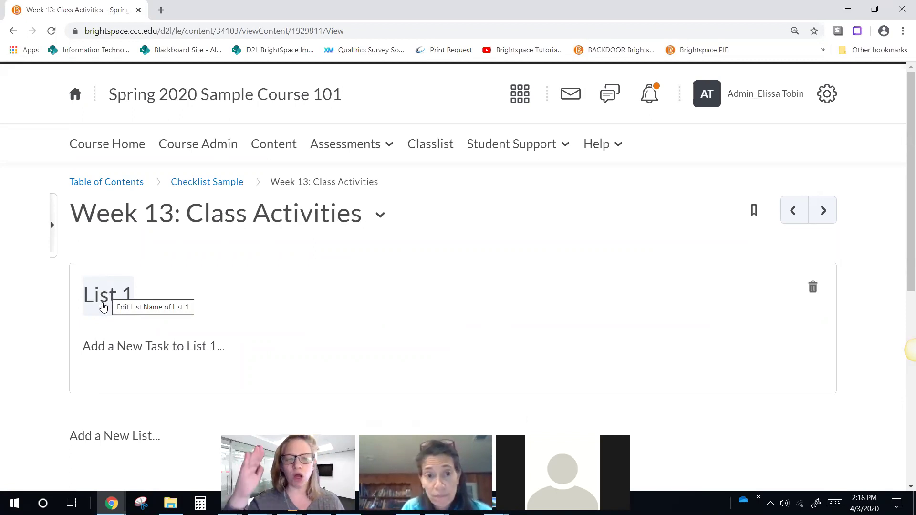
pyautogui.click(103, 307)
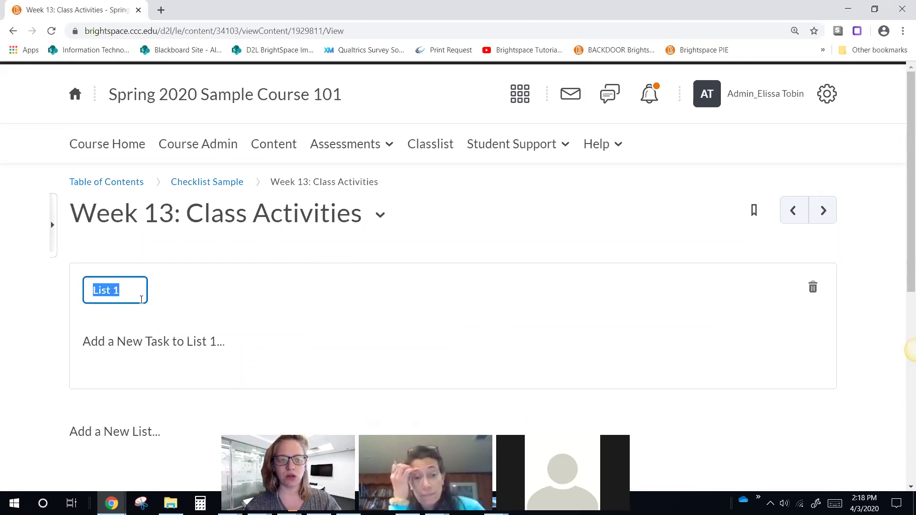
pyautogui.write('Week 14')
pyautogui.press('BackSpace')
pyautogui.write('3 A')
pyautogui.write('ctivities')
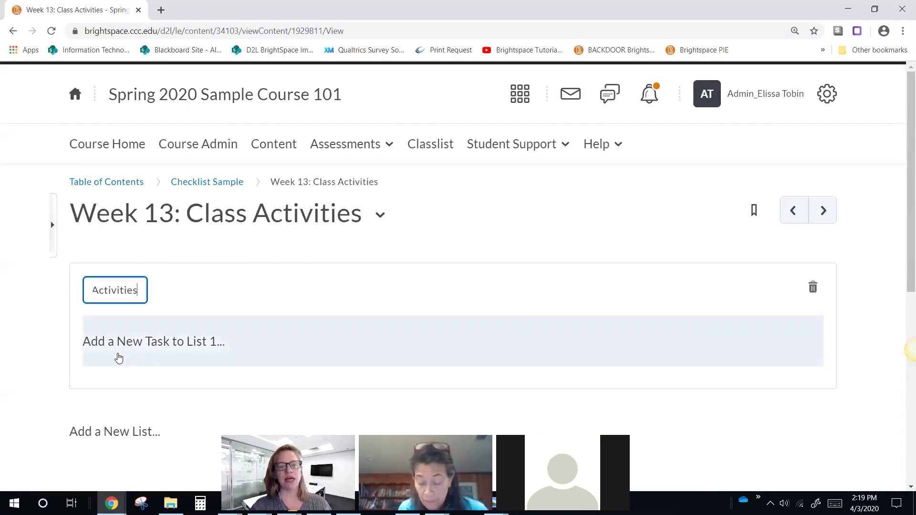
pyautogui.click(140, 351)
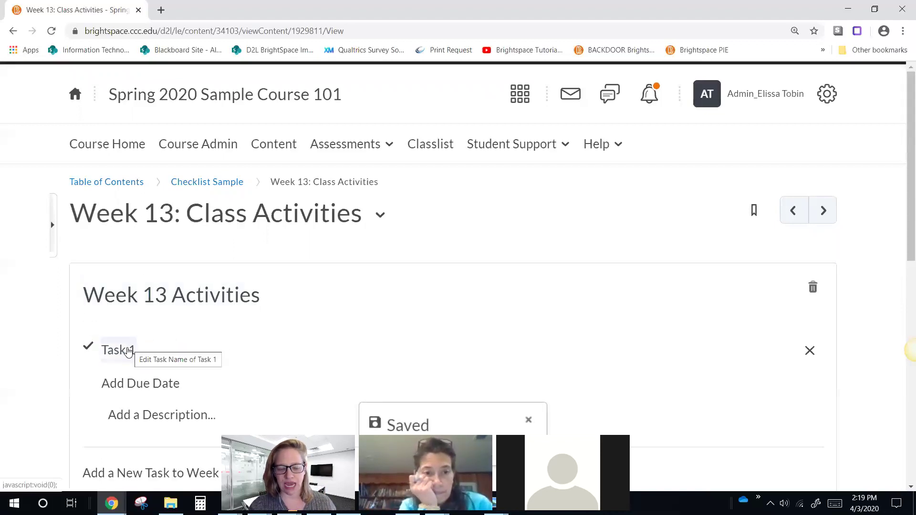
# Step: Rename the first checklist task to 'Read Chapter 13'
pyautogui.click(126, 352)
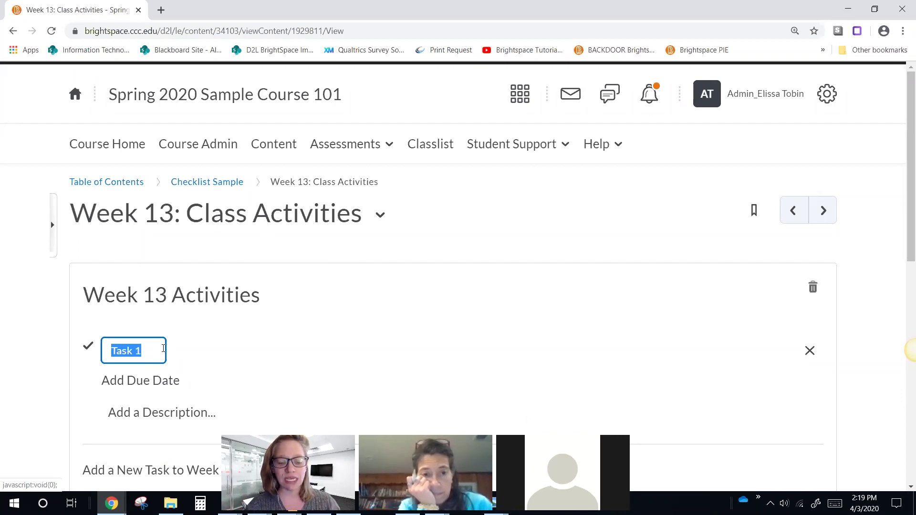
pyautogui.write('Read C')
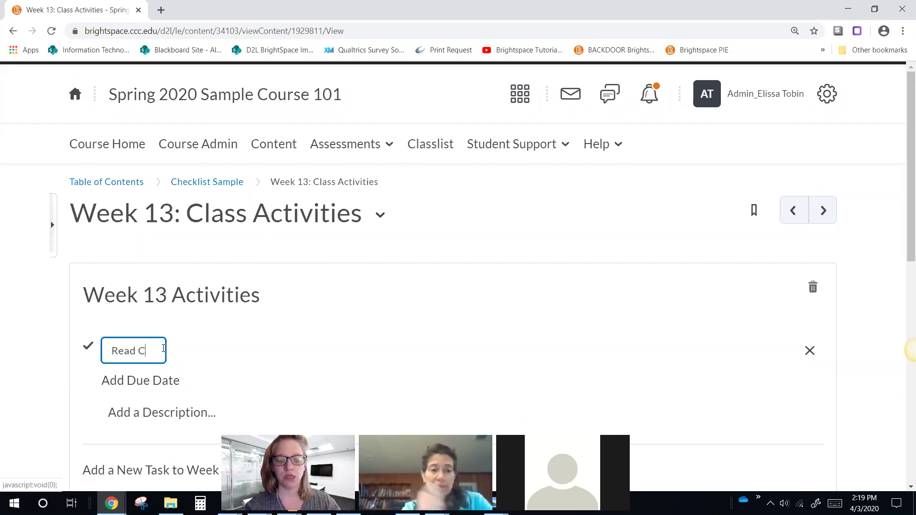
pyautogui.write('hapter 13')
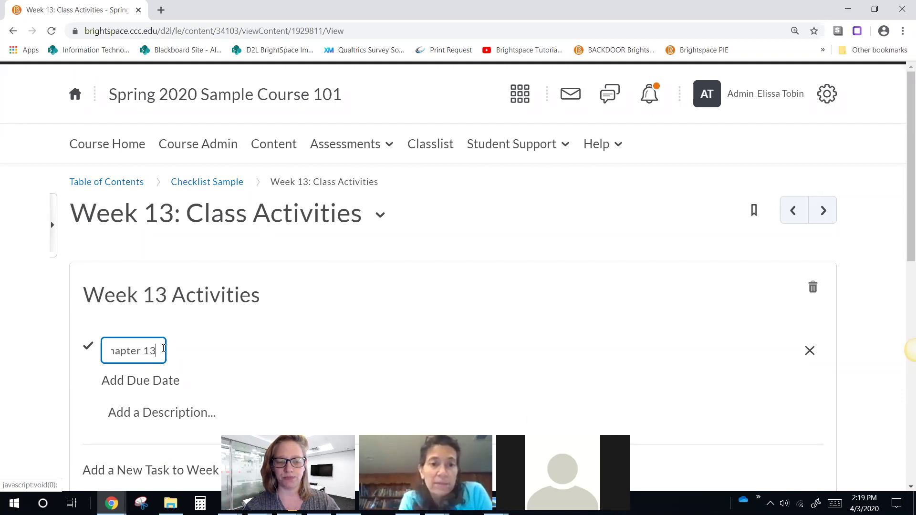
pyautogui.press('Return')
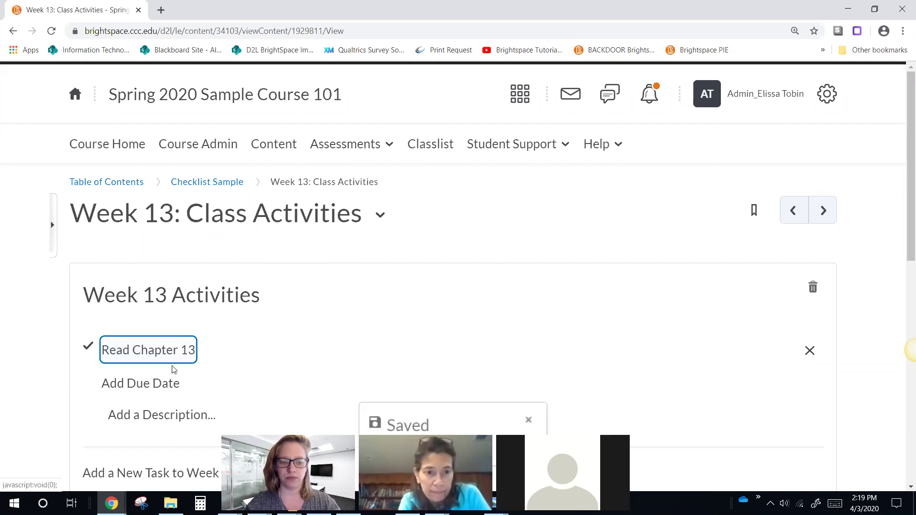
pyautogui.scroll(-2, 170, 375)
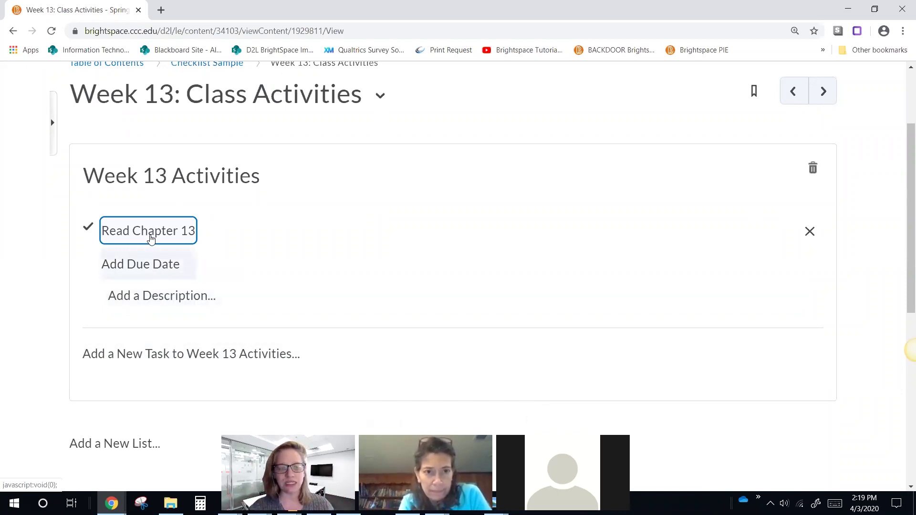
# Step: Add a second task named 'Complete the Discussion'
pyautogui.click(142, 355)
pyautogui.click(129, 357)
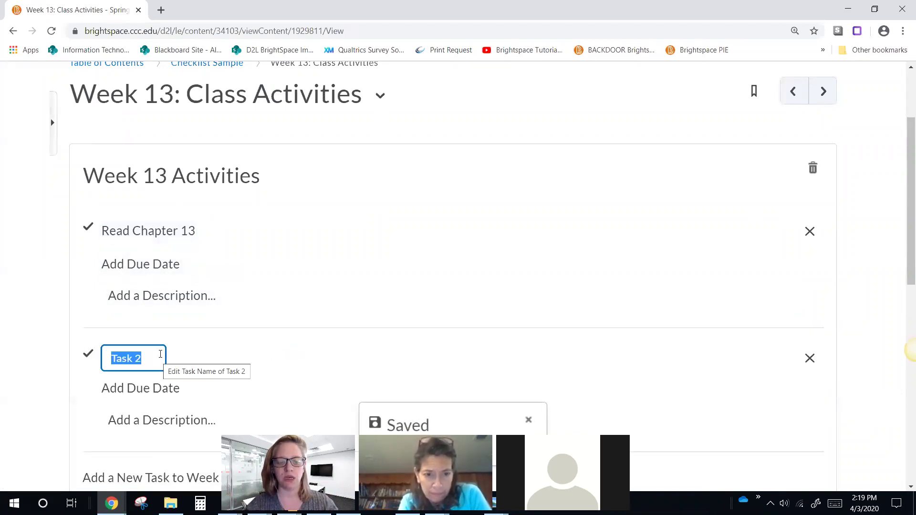
pyautogui.write('Complete the')
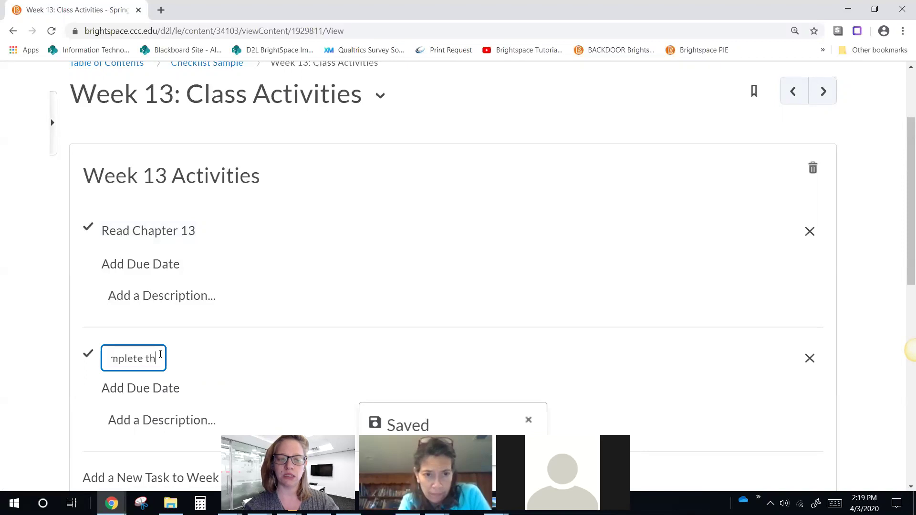
pyautogui.write(' Disc')
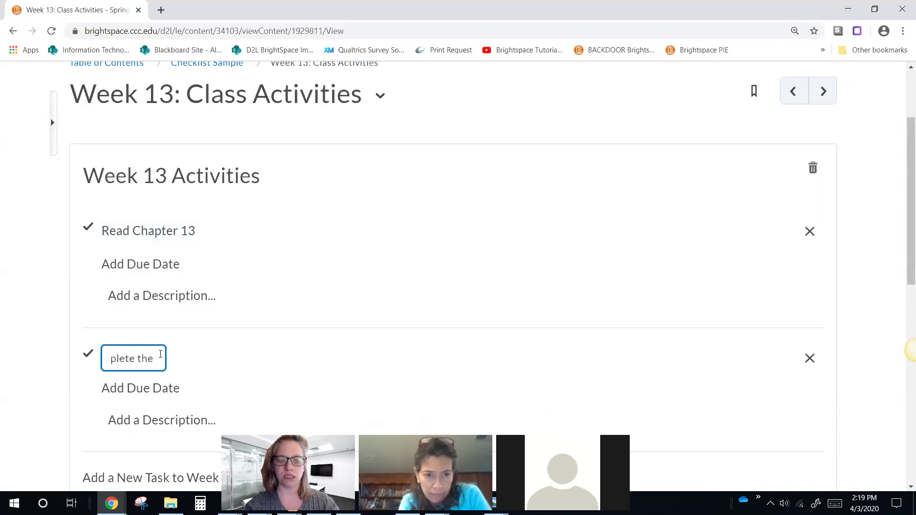
pyautogui.write('ussion')
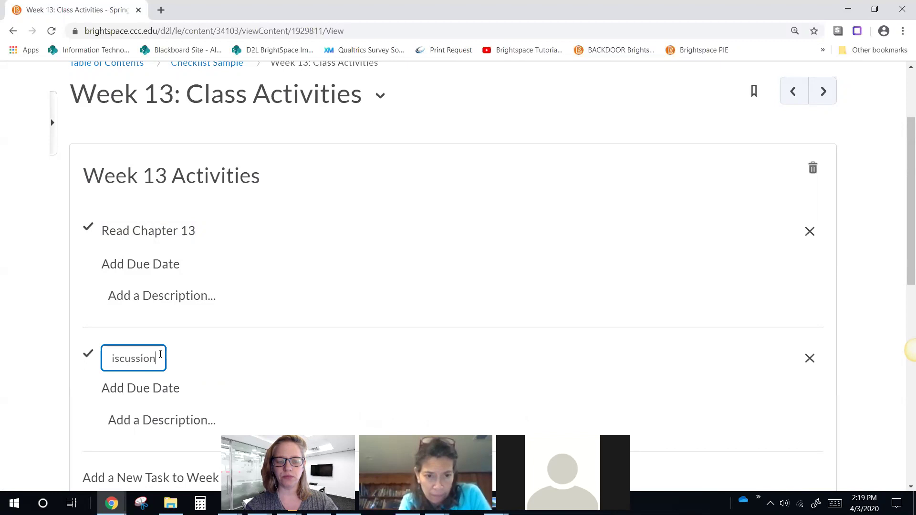
pyautogui.press('Return')
pyautogui.scroll(-3, 157, 348)
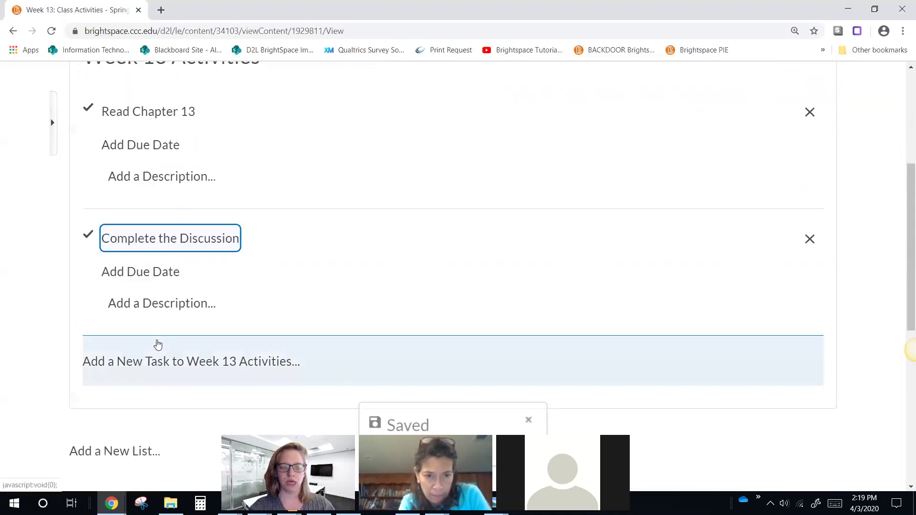
# Step: Add a third task named 'Take the reading quiz'
pyautogui.click(143, 361)
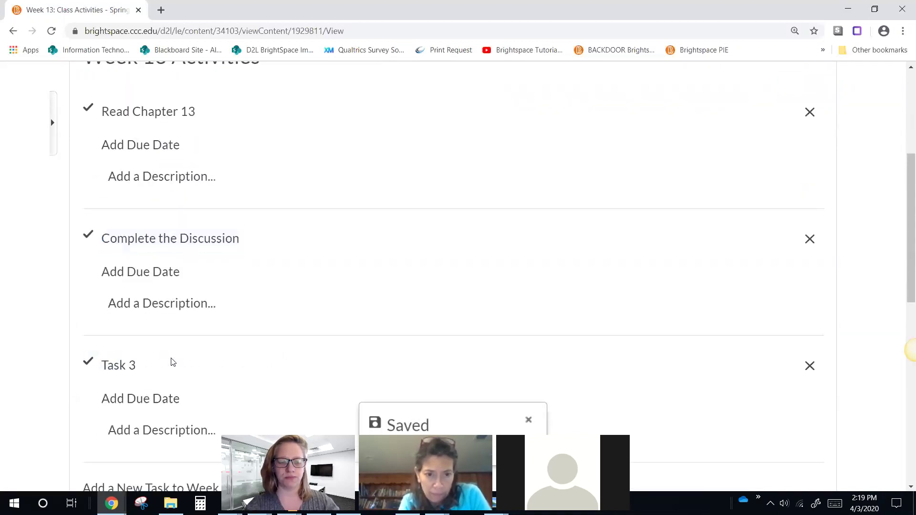
pyautogui.click(127, 366)
pyautogui.write('Take the reading quiz')
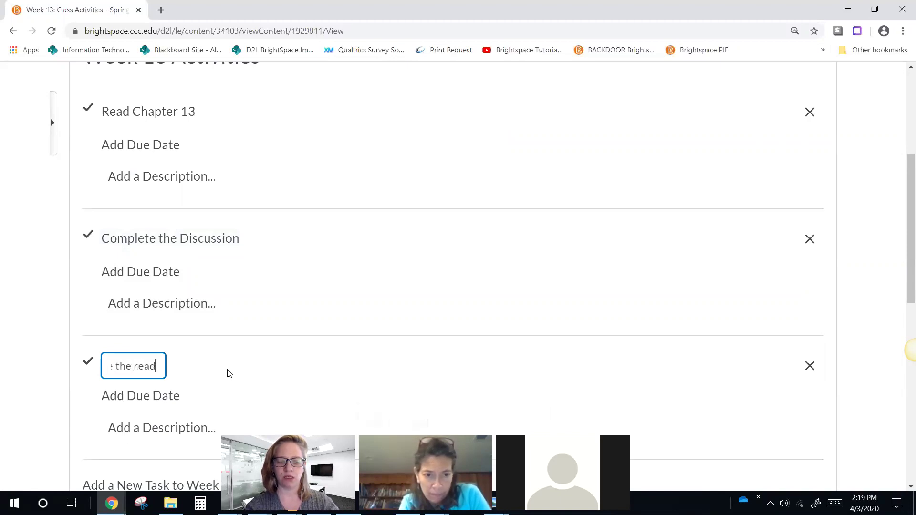
pyautogui.press('Return')
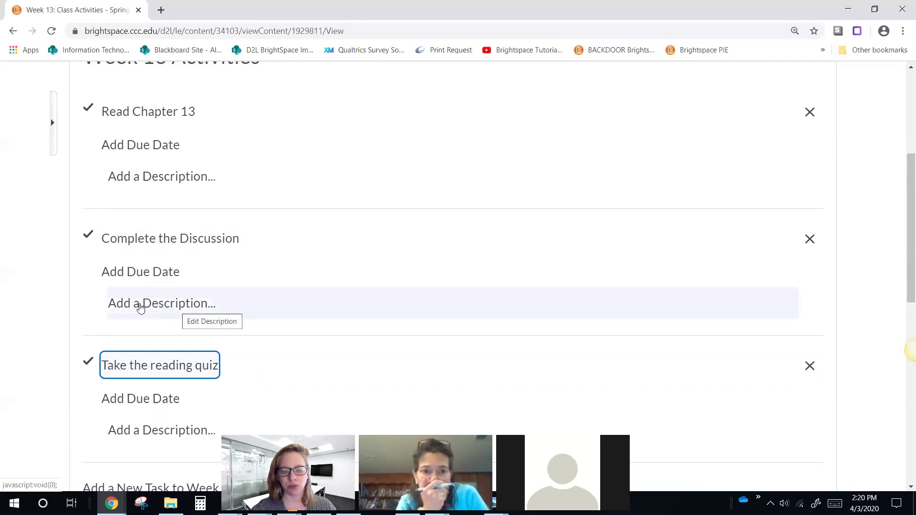
pyautogui.click(140, 307)
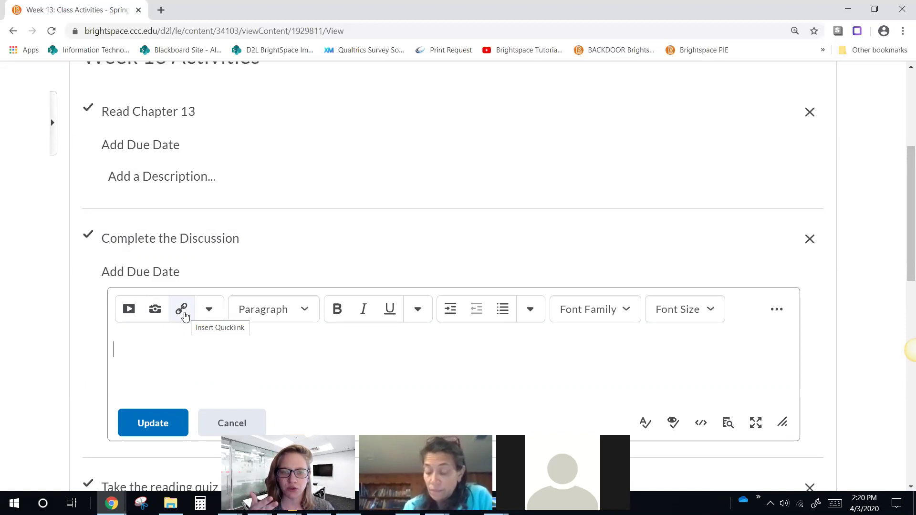
# Step: Give Complete the Discussion a description linking Introduction Discussion, noting '(here's a link to the discussion)'
pyautogui.click(185, 315)
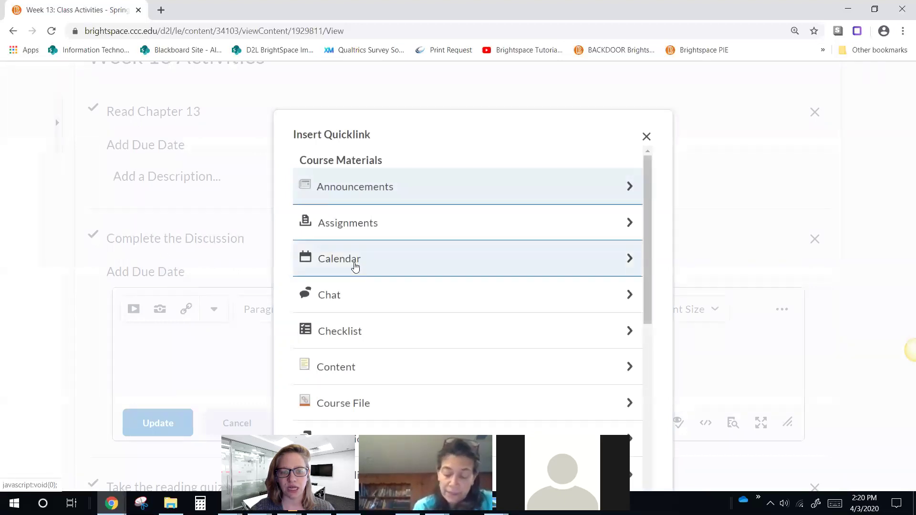
pyautogui.scroll(-2, 355, 269)
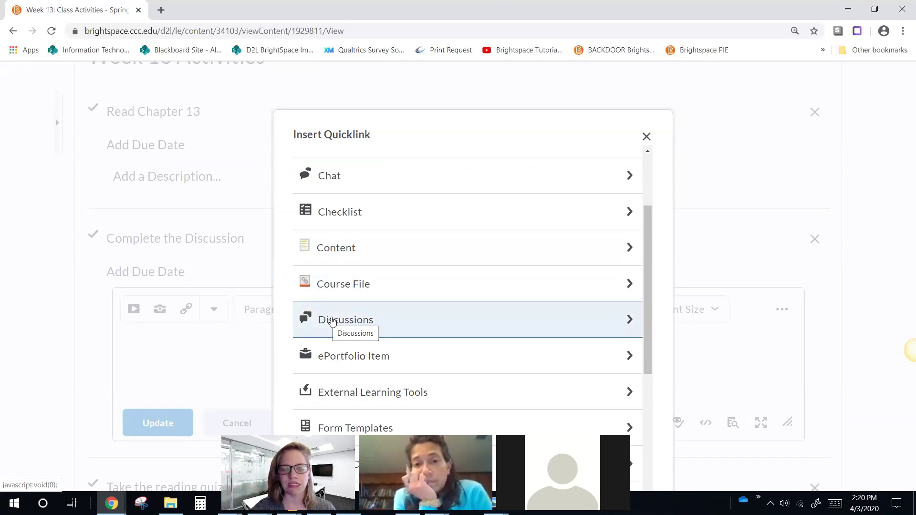
pyautogui.click(329, 319)
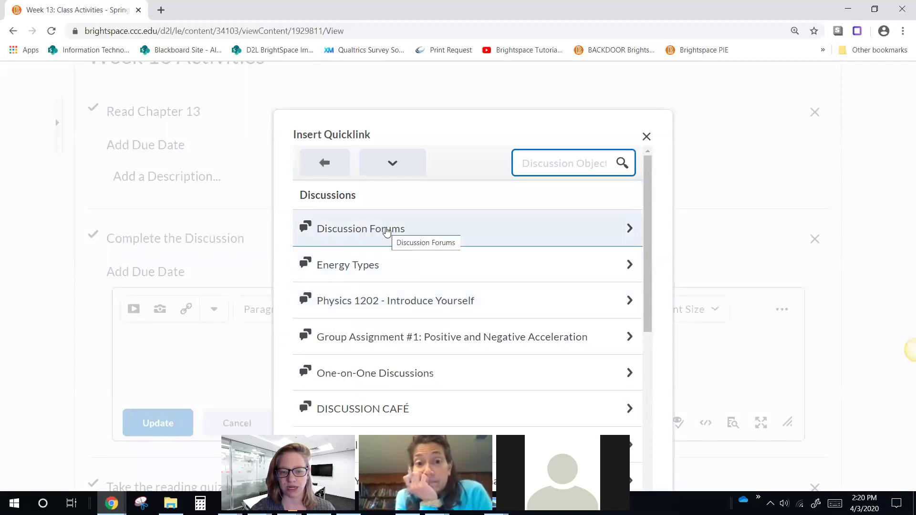
pyautogui.click(386, 231)
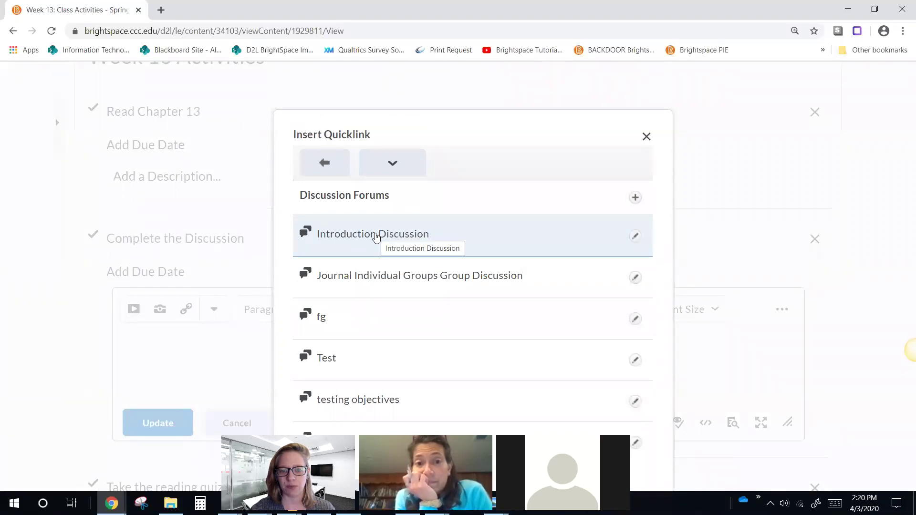
pyautogui.click(376, 235)
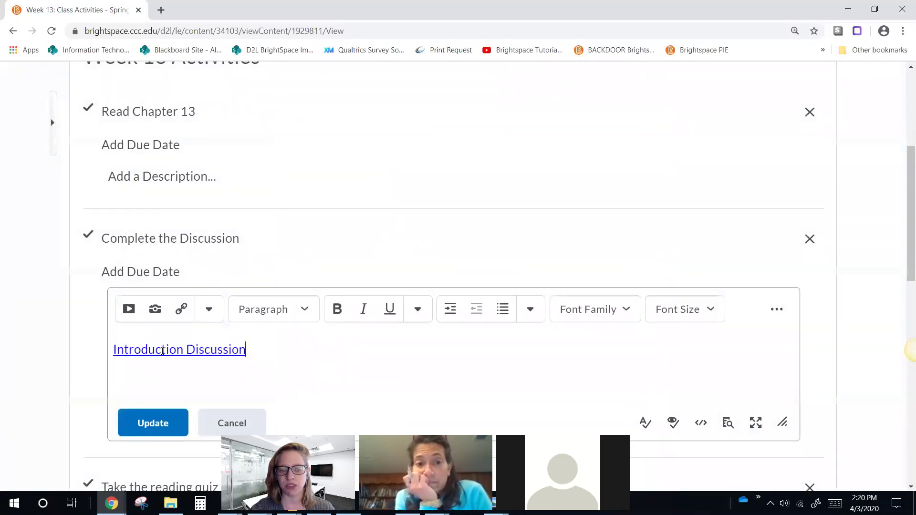
pyautogui.write('(com')
pyautogui.press('BackSpace')
pyautogui.press('BackSpace')
pyautogui.press('BackSpace')
pyautogui.write('her')
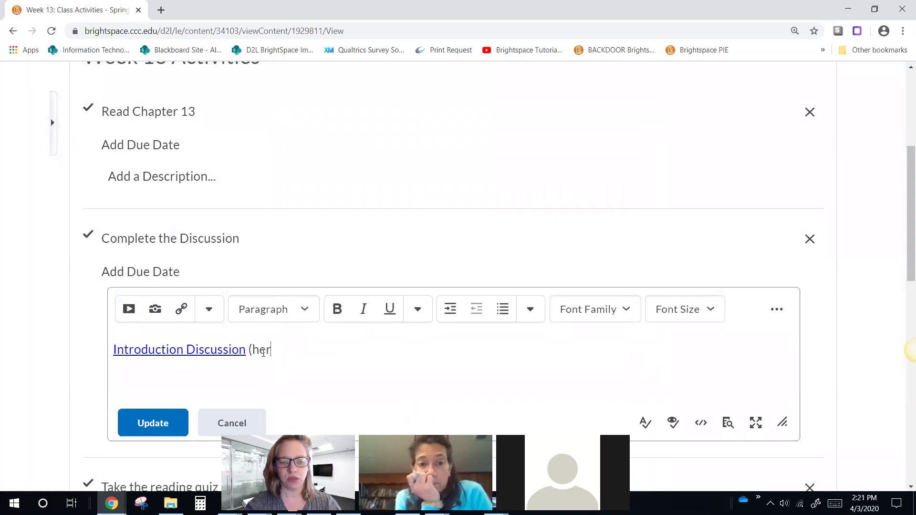
pyautogui.write("e's a link to the")
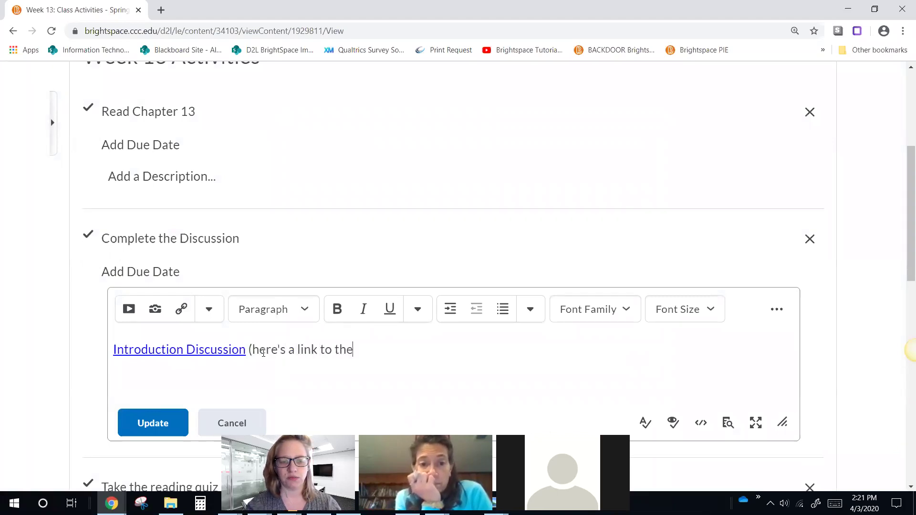
pyautogui.write(' discussion)')
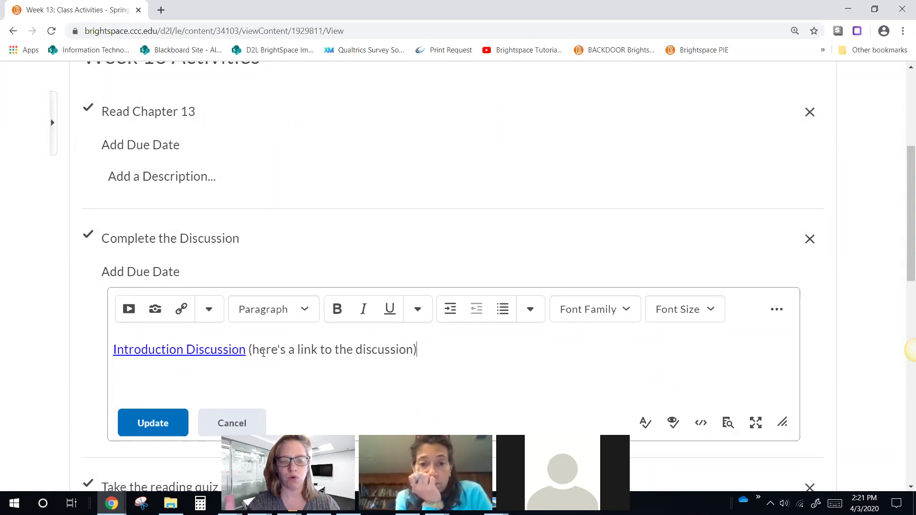
pyautogui.click(132, 420)
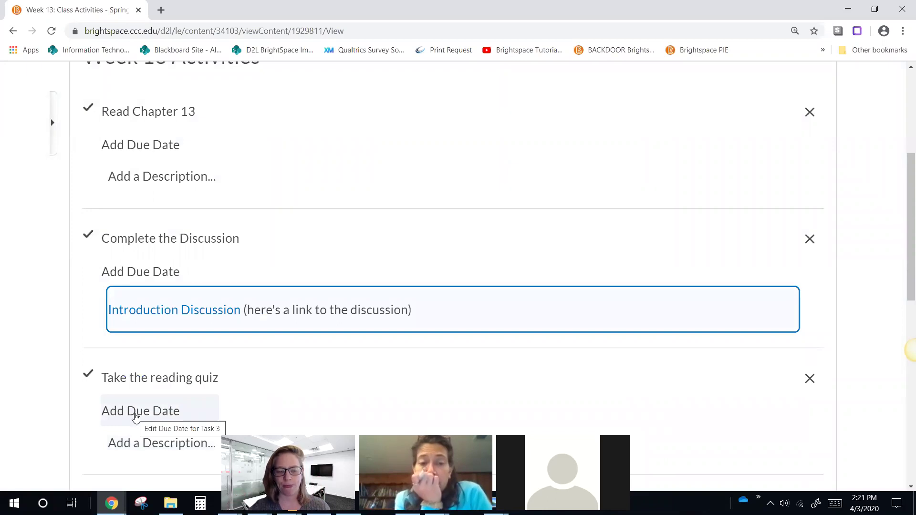
pyautogui.scroll(-10, 210, 267)
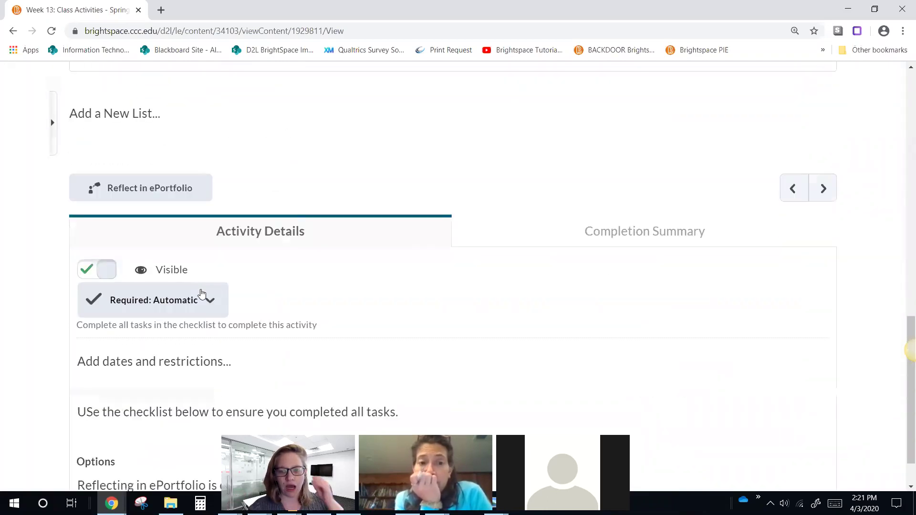
# Step: Review the Checklist Sample module in Content, then switch to View as Student
pyautogui.scroll(-1, 202, 292)
pyautogui.scroll(5, 315, 288)
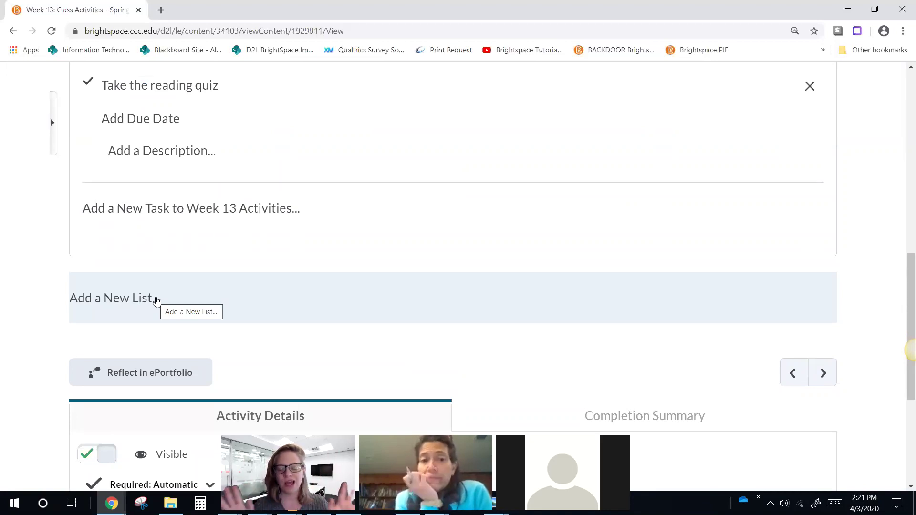
pyautogui.scroll(10, 184, 289)
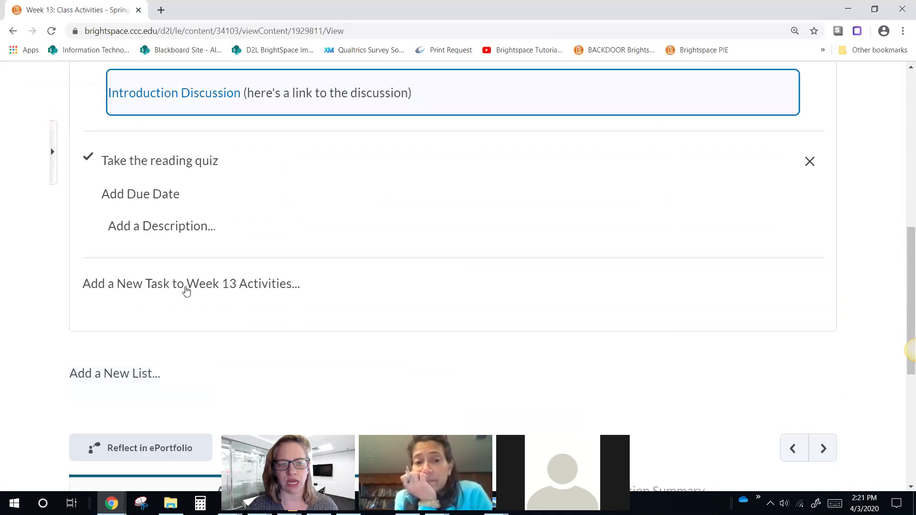
pyautogui.click(269, 144)
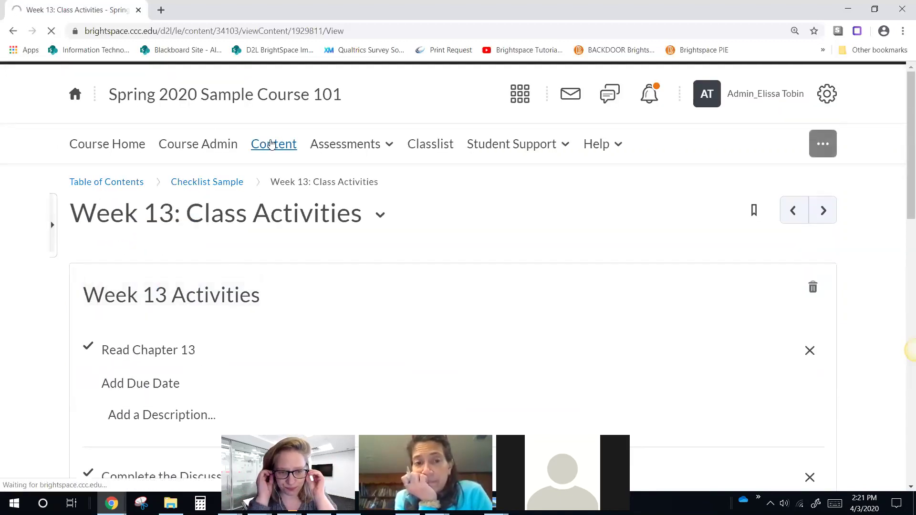
pyautogui.scroll(-4, 359, 167)
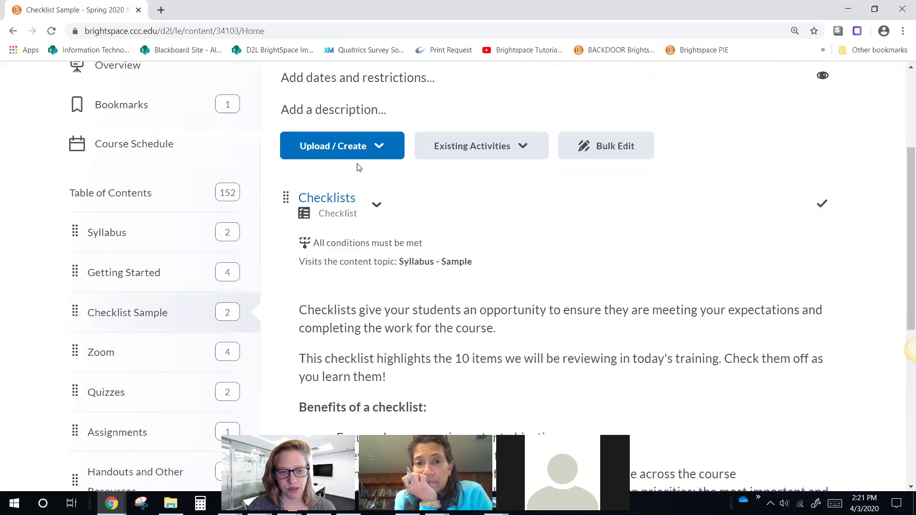
pyautogui.scroll(-7, 359, 167)
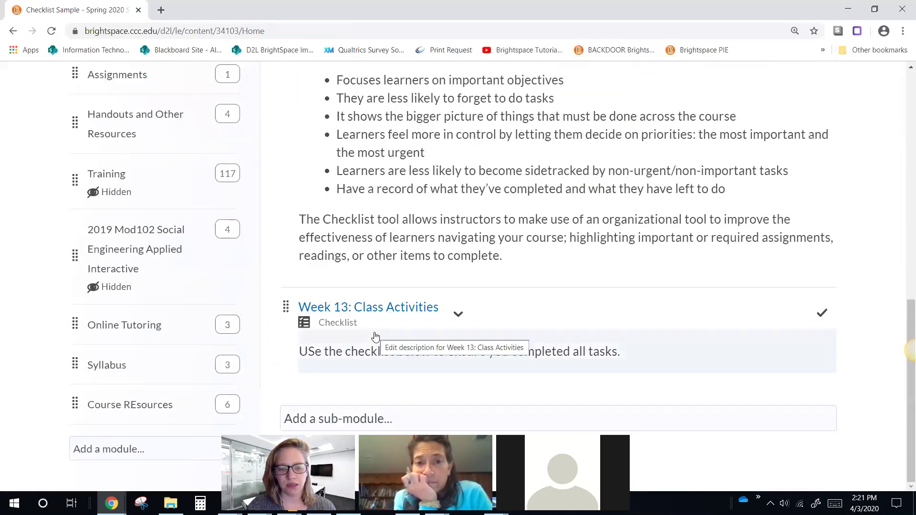
pyautogui.scroll(15, 375, 337)
pyautogui.click(749, 99)
pyautogui.click(744, 141)
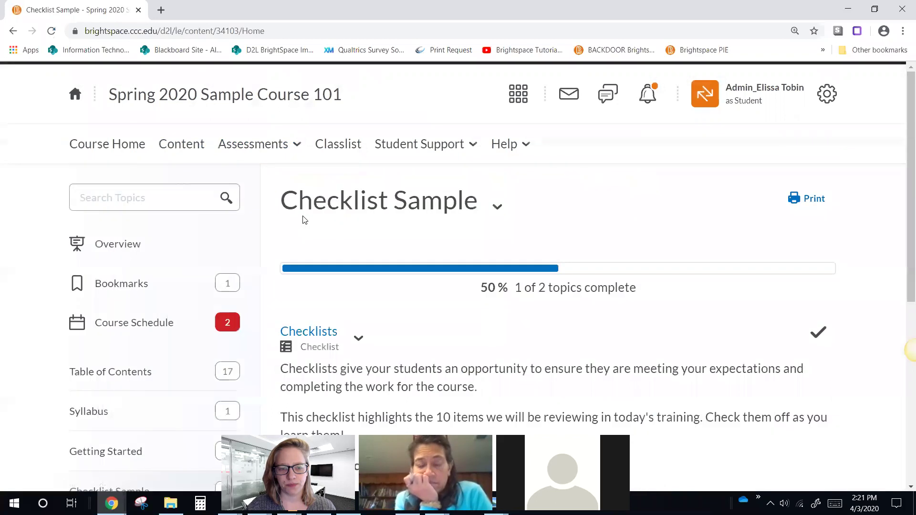
# Step: Open Week 13: Class Activities and tick Read Chapter 13, Complete the Discussion and Take the reading quiz
pyautogui.scroll(-7, 334, 219)
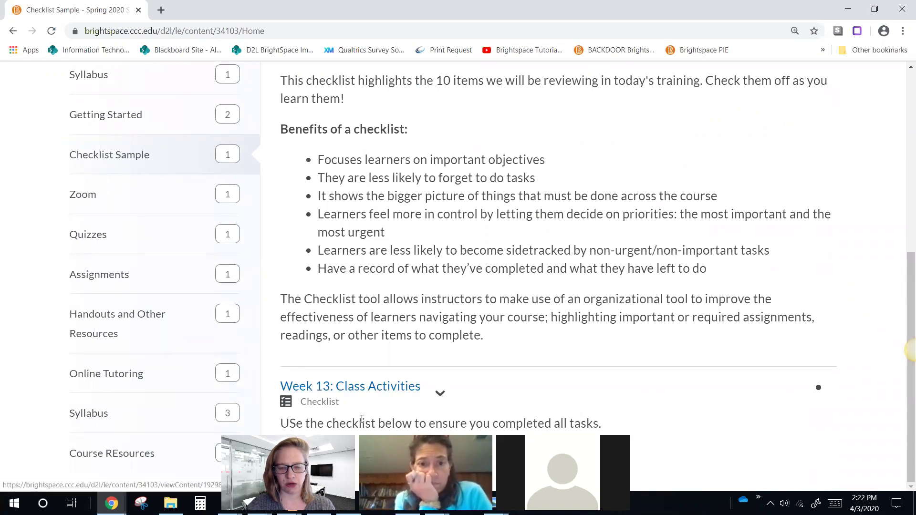
pyautogui.moveTo(379, 423); pyautogui.dragTo(412, 424)
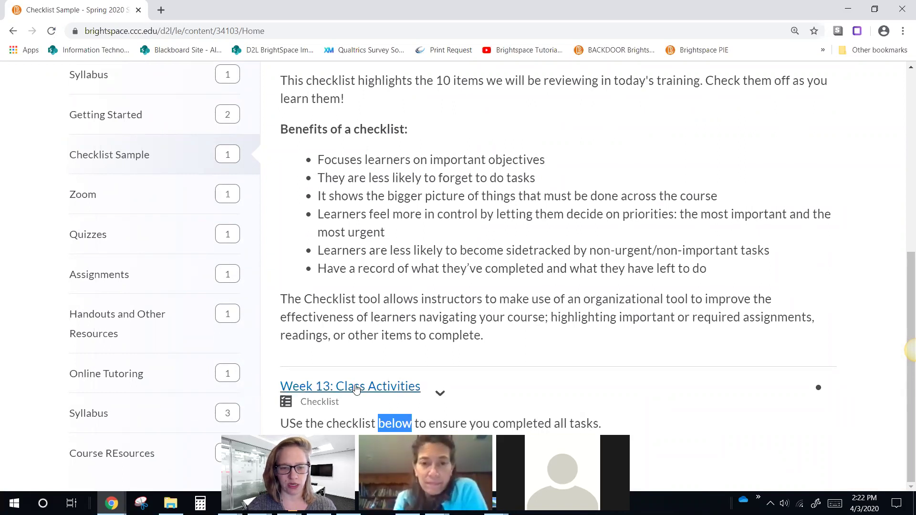
pyautogui.click(354, 387)
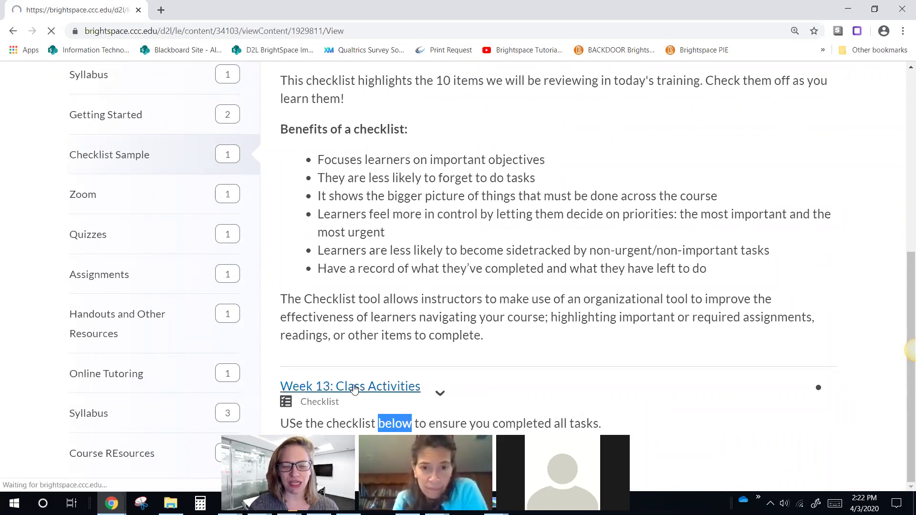
pyautogui.scroll(-3, 396, 330)
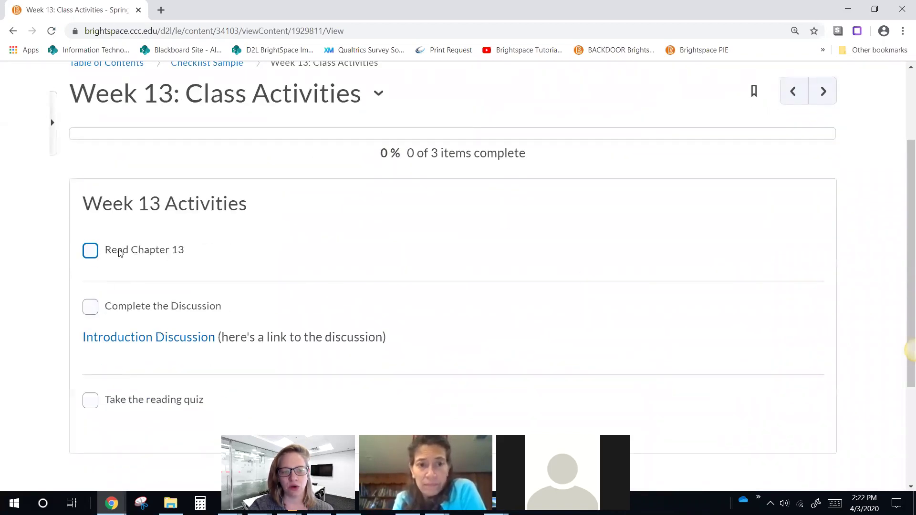
pyautogui.click(119, 253)
pyautogui.click(122, 305)
pyautogui.click(130, 399)
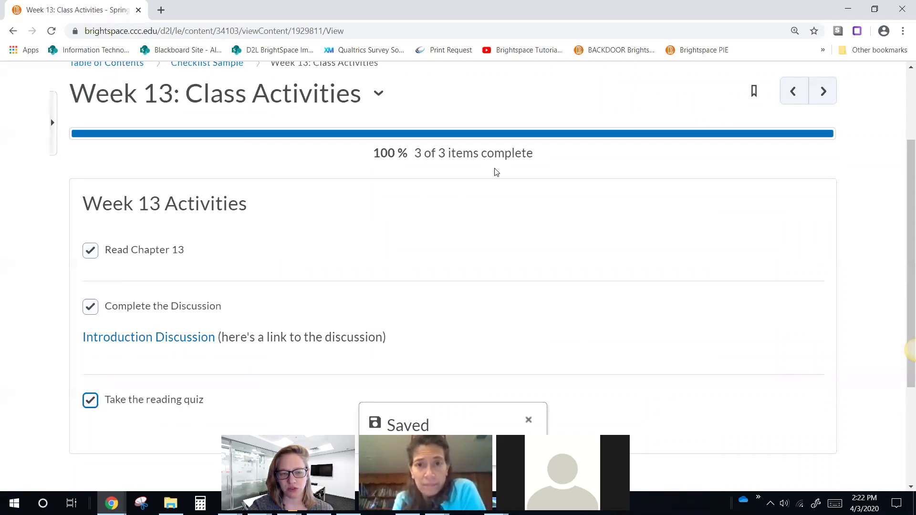
# Step: Browse Content and the Syllabus module, then exit View as Student
pyautogui.scroll(-2, 453, 313)
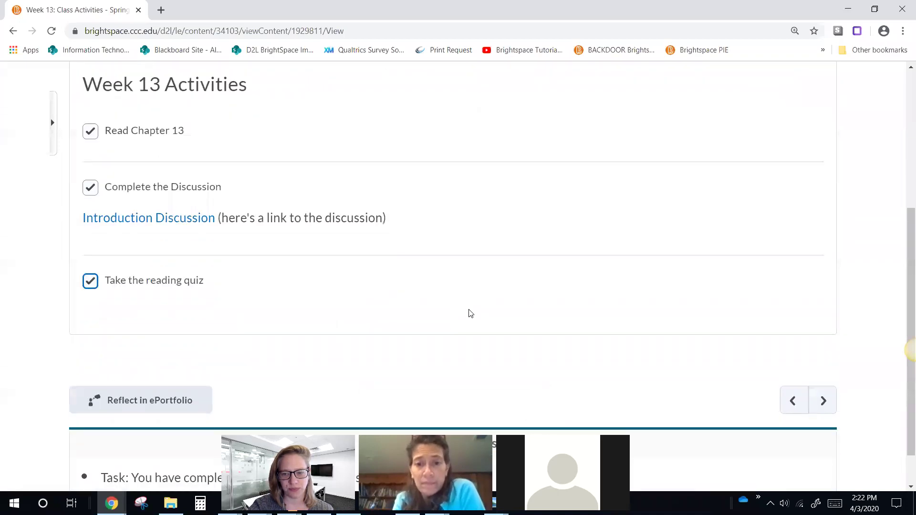
pyautogui.scroll(5, 567, 305)
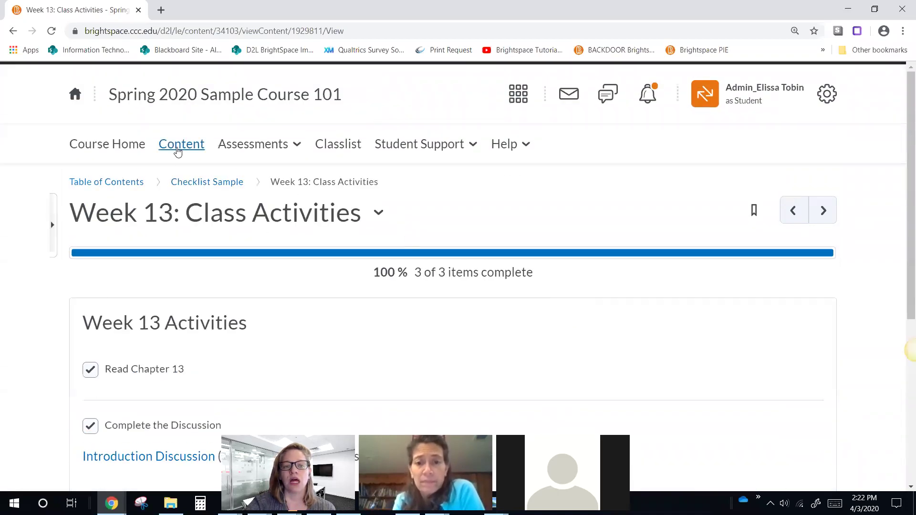
pyautogui.click(177, 150)
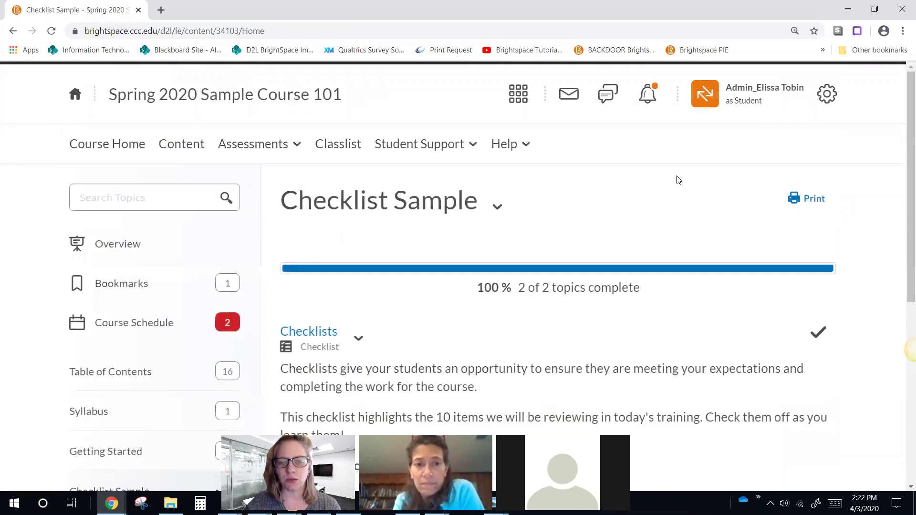
pyautogui.scroll(-2, 830, 320)
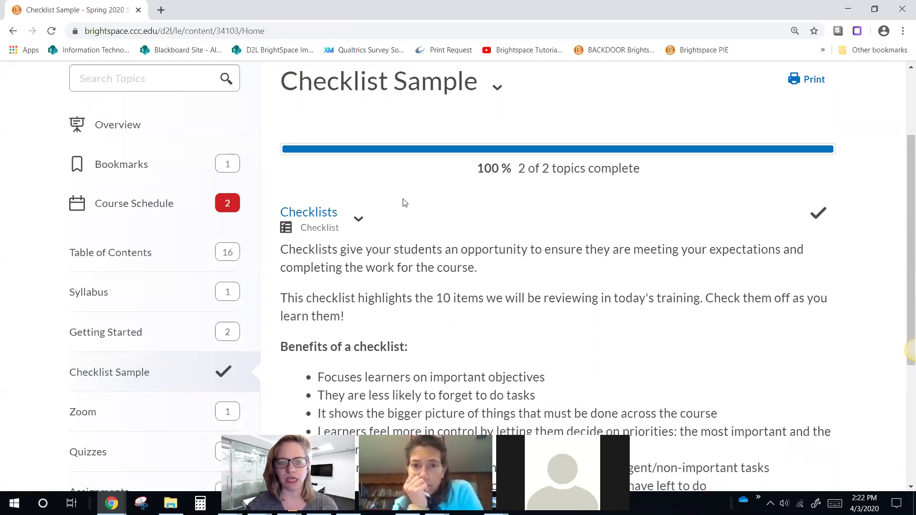
pyautogui.click(94, 295)
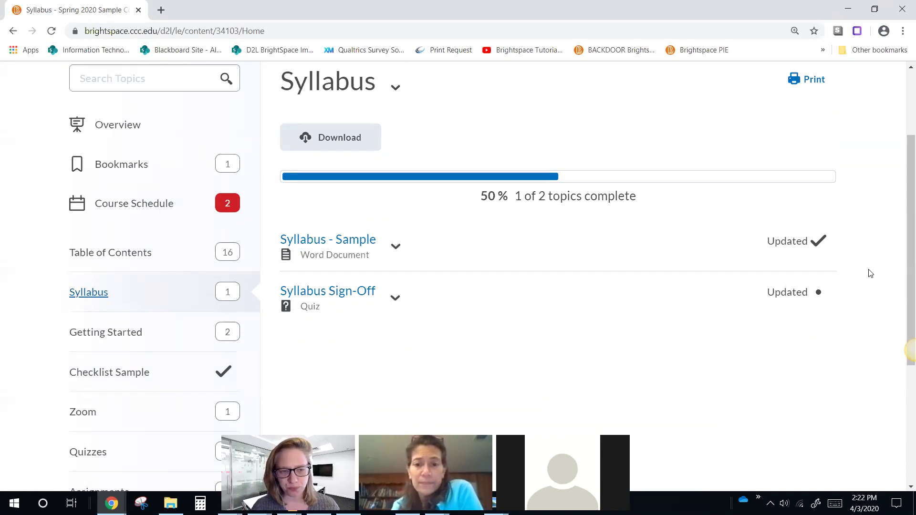
pyautogui.scroll(3, 807, 271)
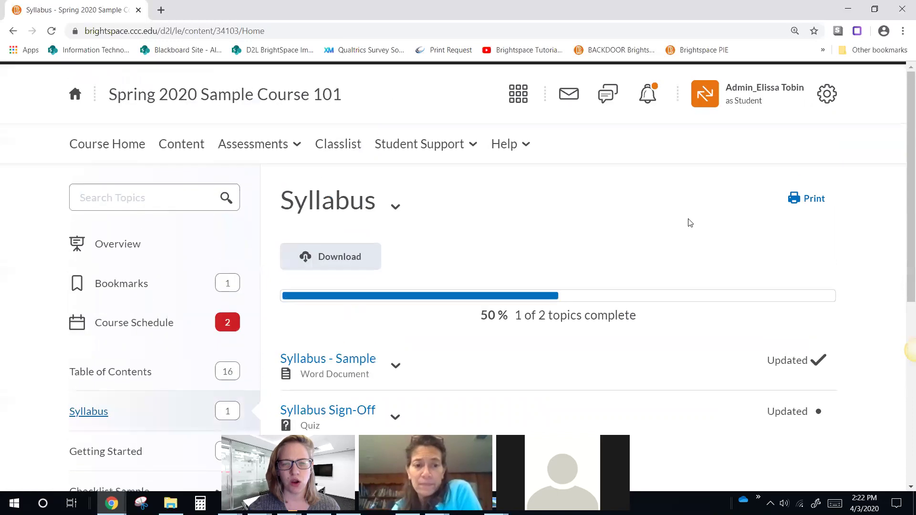
pyautogui.click(763, 91)
pyautogui.click(835, 144)
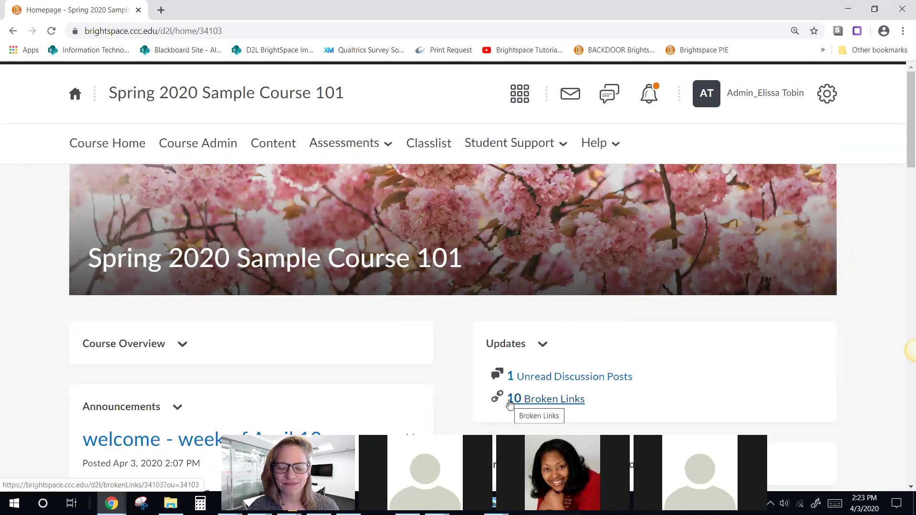
# Step: Create a 'Week 13' module in Content and place it below Getting Started
pyautogui.click(267, 143)
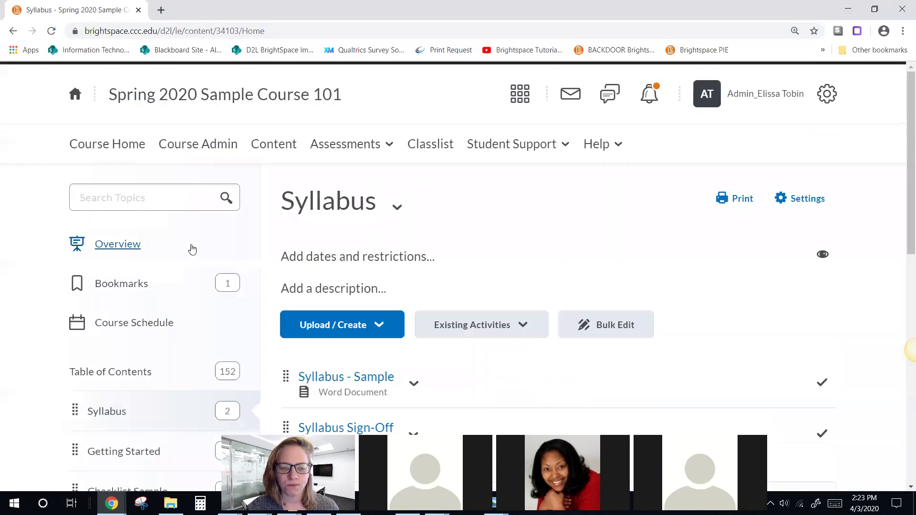
pyautogui.scroll(-2, 192, 248)
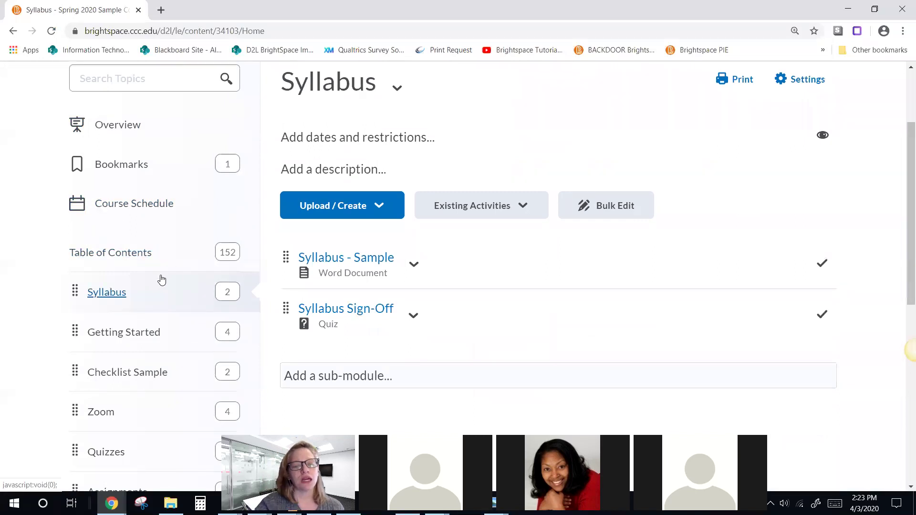
pyautogui.scroll(-1, 161, 280)
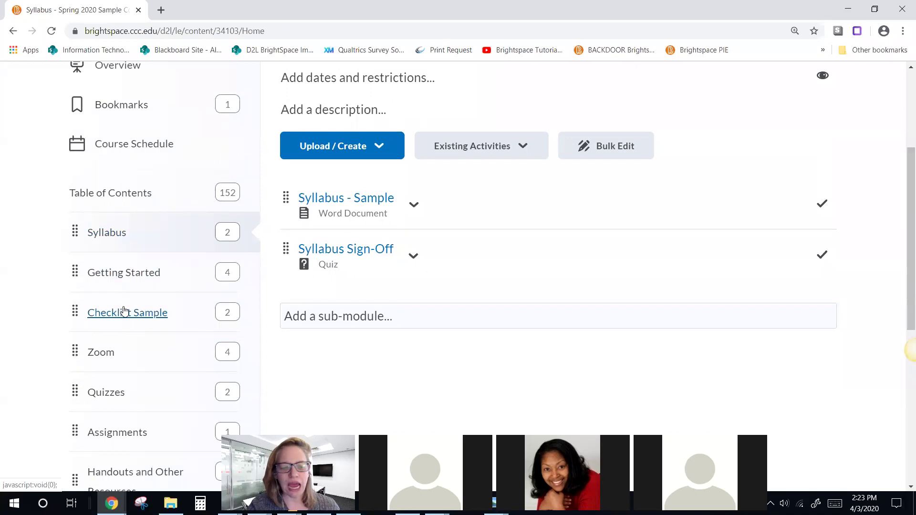
pyautogui.scroll(-6, 124, 311)
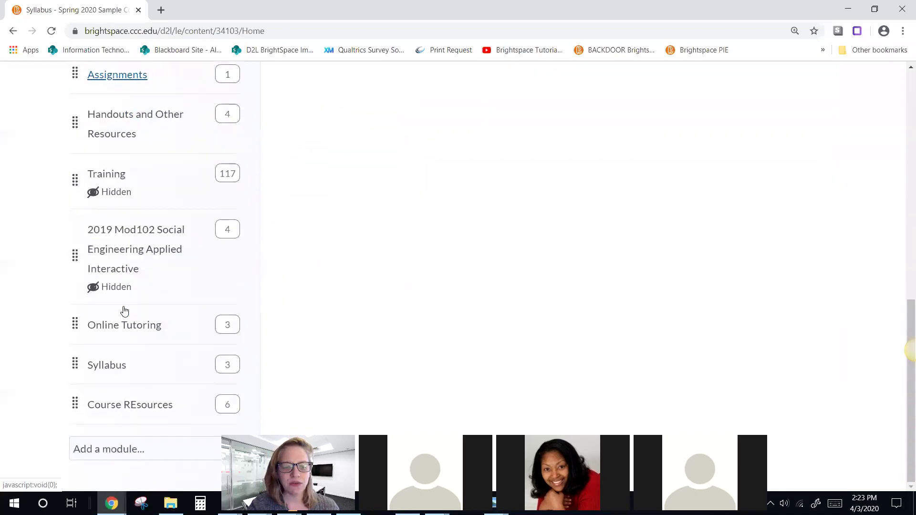
pyautogui.scroll(4, 115, 290)
pyautogui.scroll(-4, 115, 290)
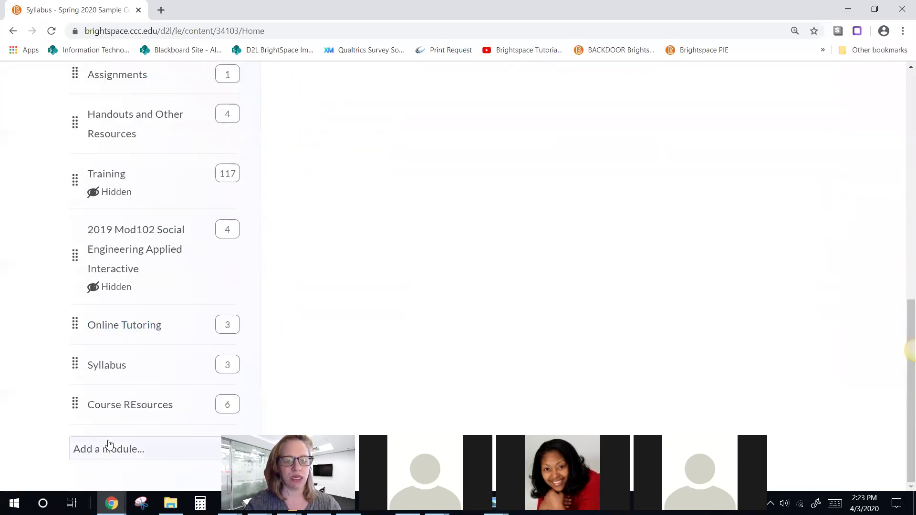
pyautogui.click(108, 445)
pyautogui.write('Week 13')
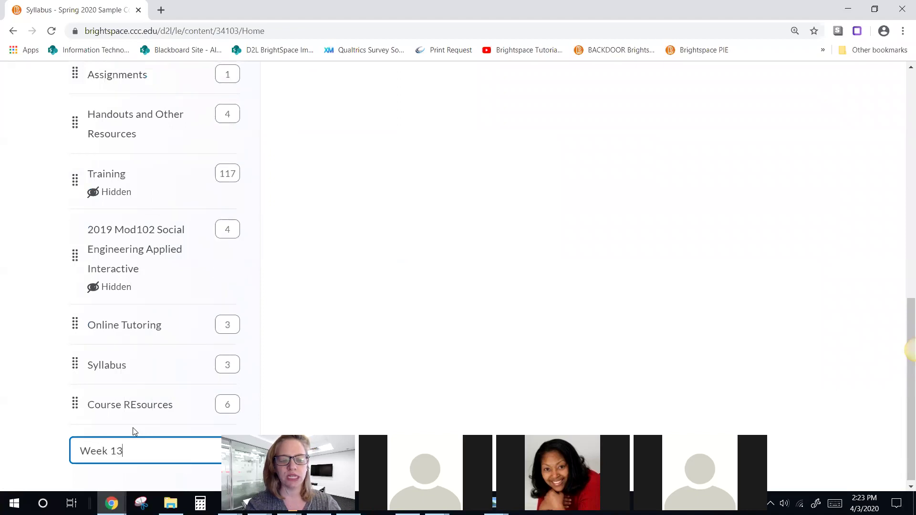
pyautogui.press('Return')
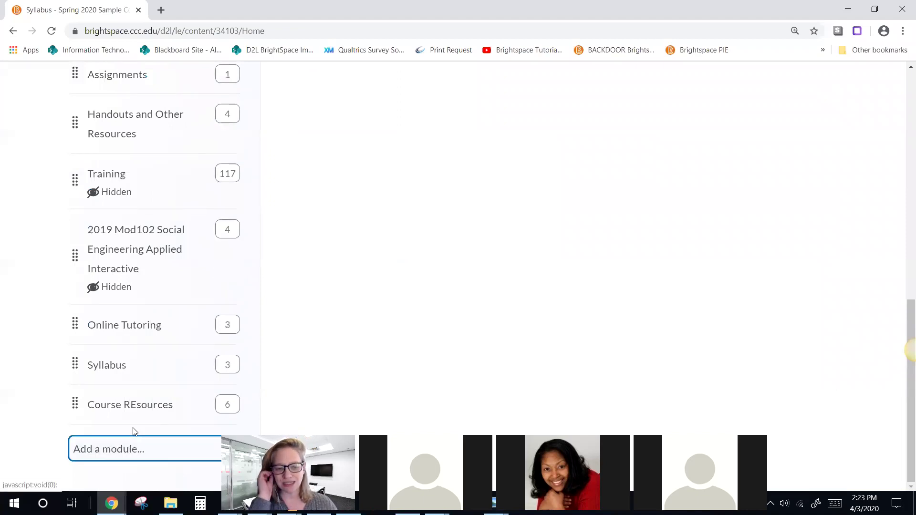
pyautogui.scroll(-5, 118, 435)
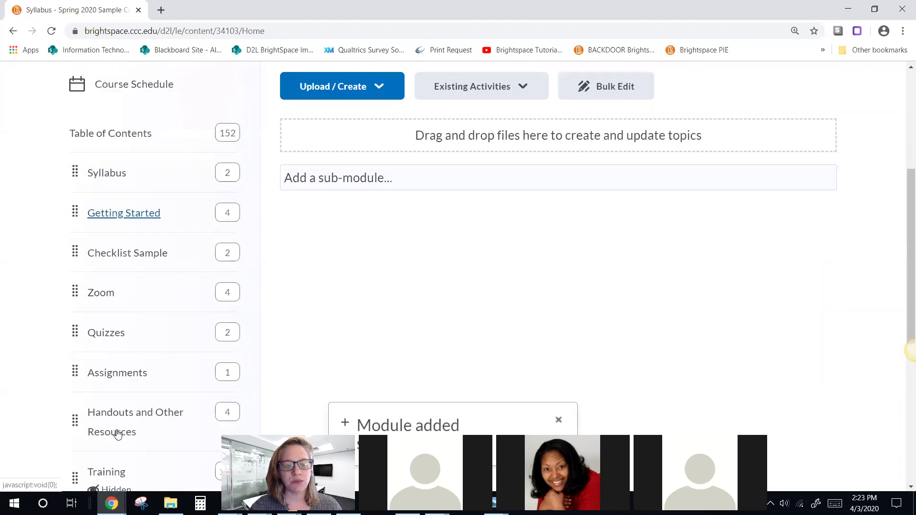
pyautogui.scroll(-7, 117, 434)
pyautogui.moveTo(76, 420); pyautogui.dragTo(98, 316)
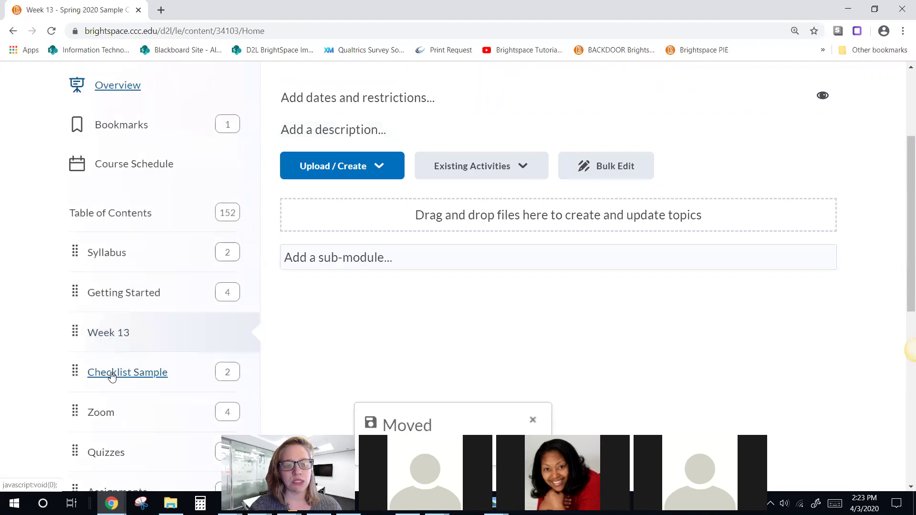
# Step: Move the Week 13: Class Activities checklist from Checklist Sample into Week 13
pyautogui.click(113, 373)
pyautogui.scroll(-7, 286, 327)
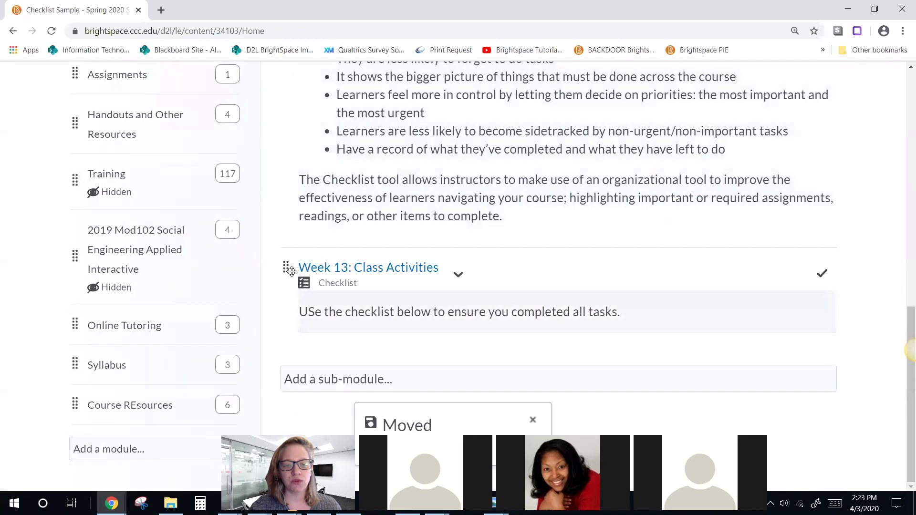
pyautogui.moveTo(286, 267); pyautogui.dragTo(168, 161)
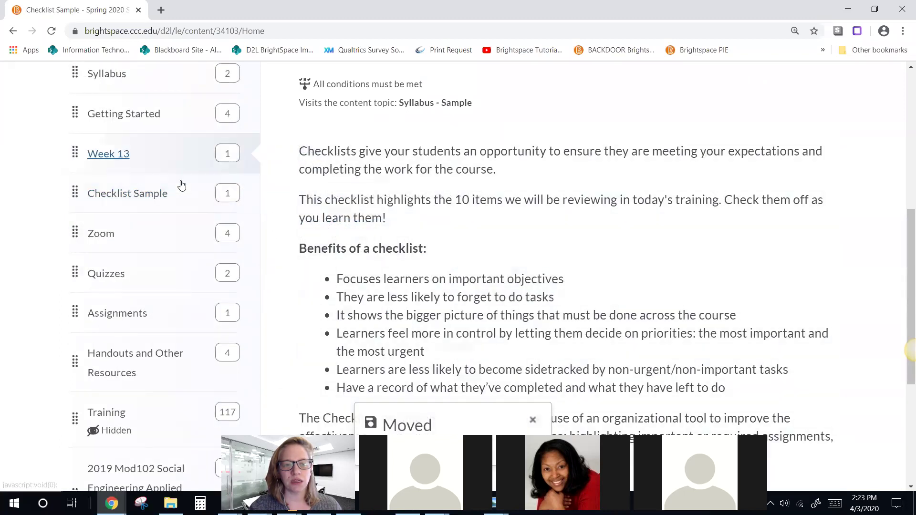
pyautogui.scroll(3, 553, 286)
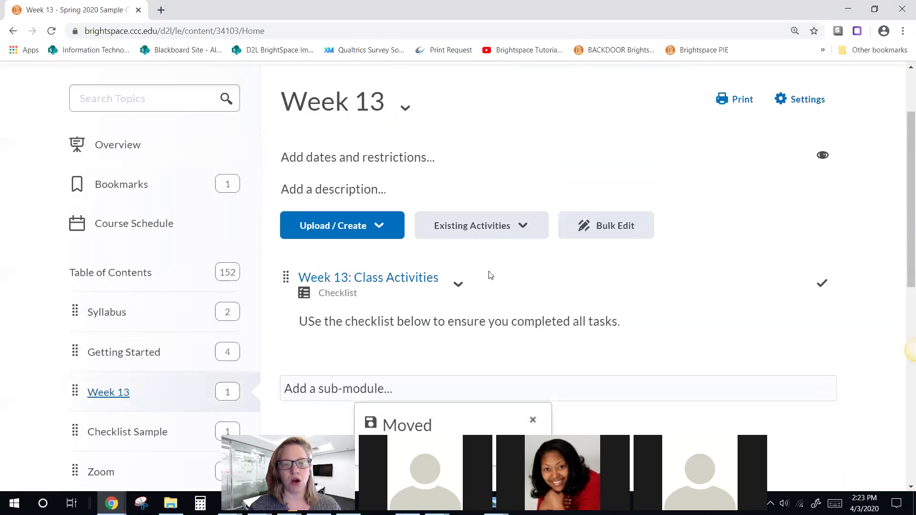
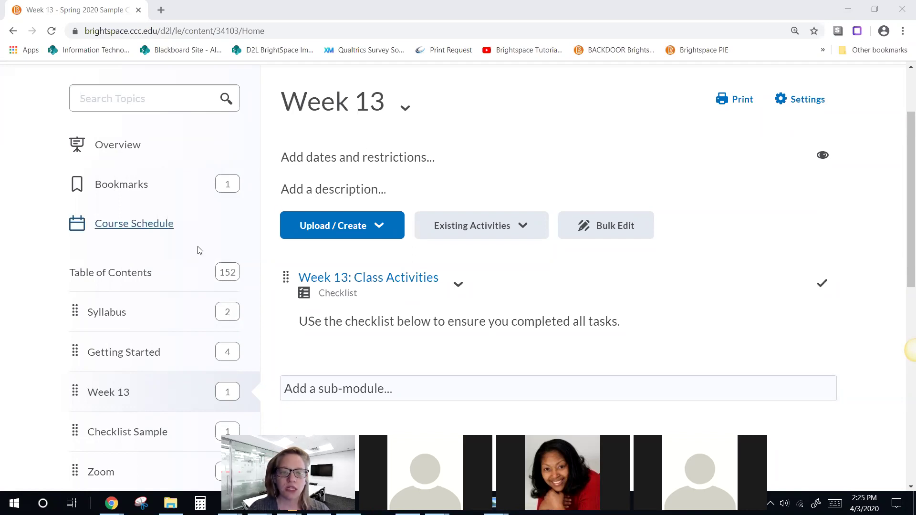
# Step: Open Course Admin, group the tools by category, and open Awards under Assessment
pyautogui.scroll(2, 199, 251)
pyautogui.click(207, 144)
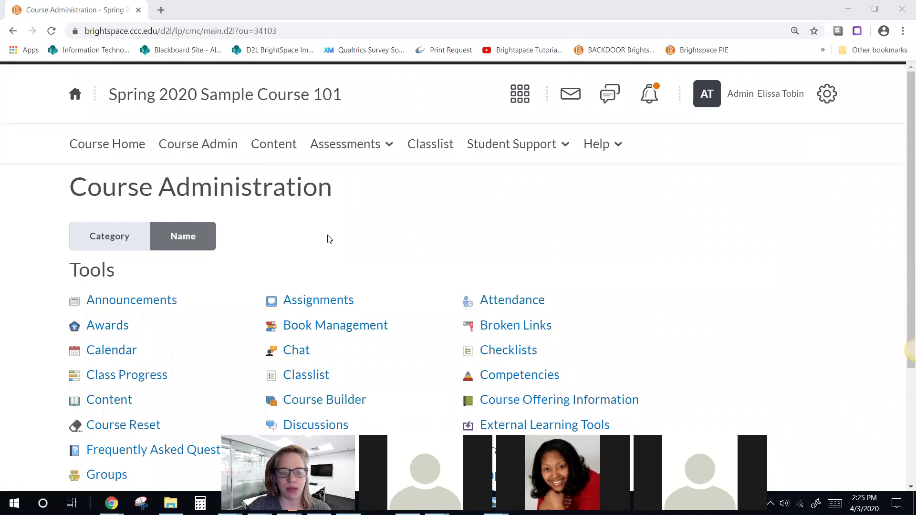
pyautogui.scroll(-1, 315, 239)
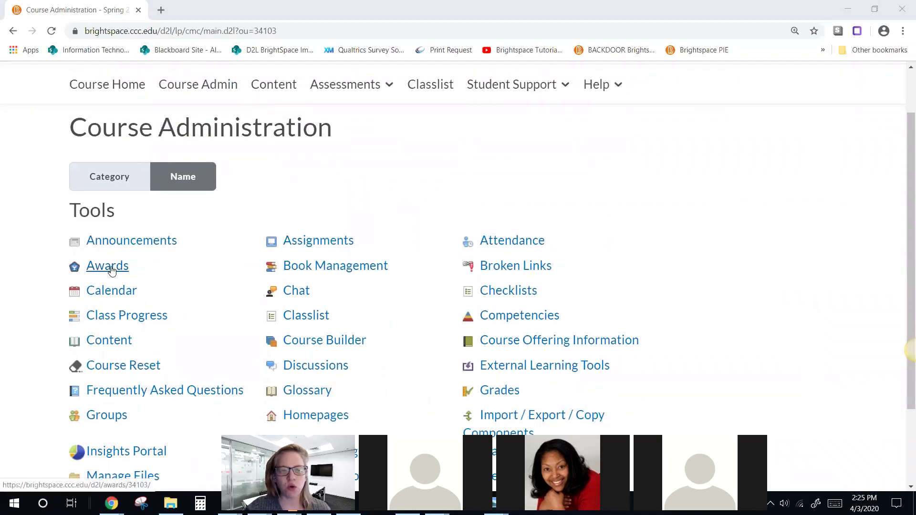
pyautogui.click(109, 178)
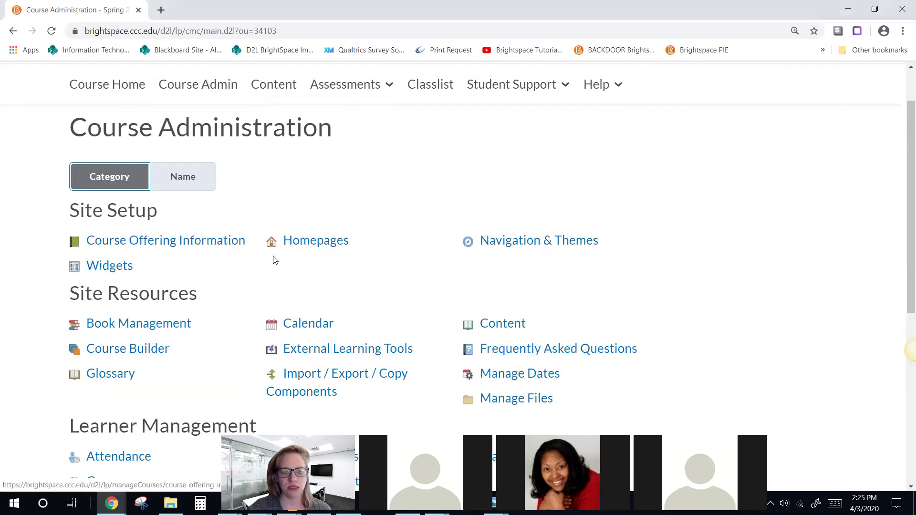
pyautogui.scroll(-5, 426, 233)
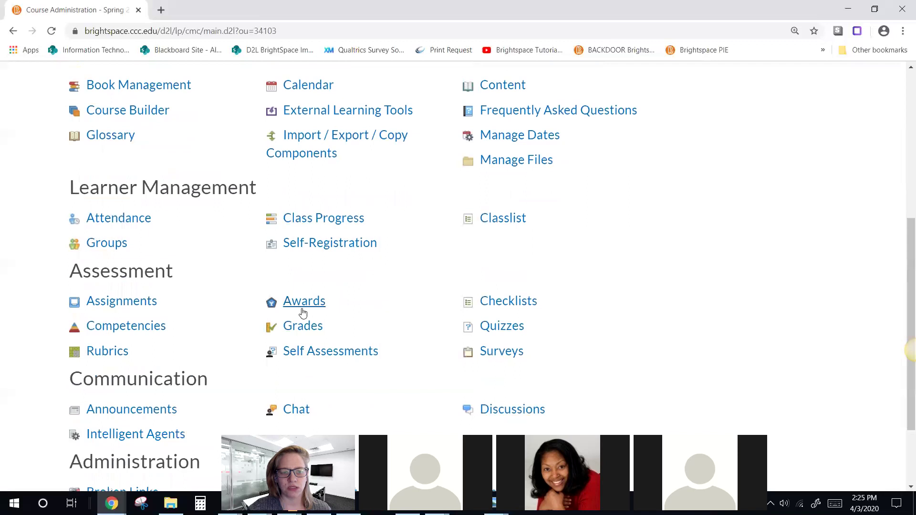
pyautogui.click(314, 306)
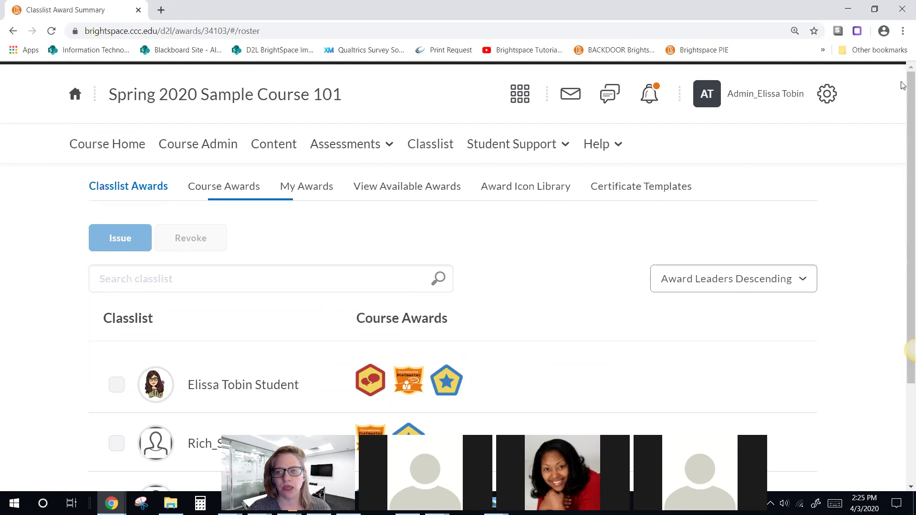
# Step: Review each student's earned badges on Classlist Awards, then open the homepage in a new tab
pyautogui.scroll(-1, 903, 119)
pyautogui.scroll(-1, 903, 120)
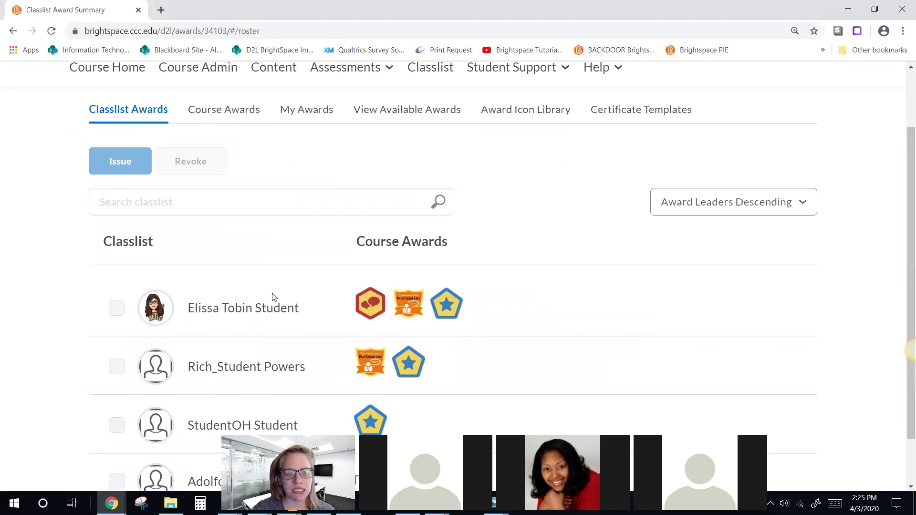
pyautogui.scroll(-2, 272, 296)
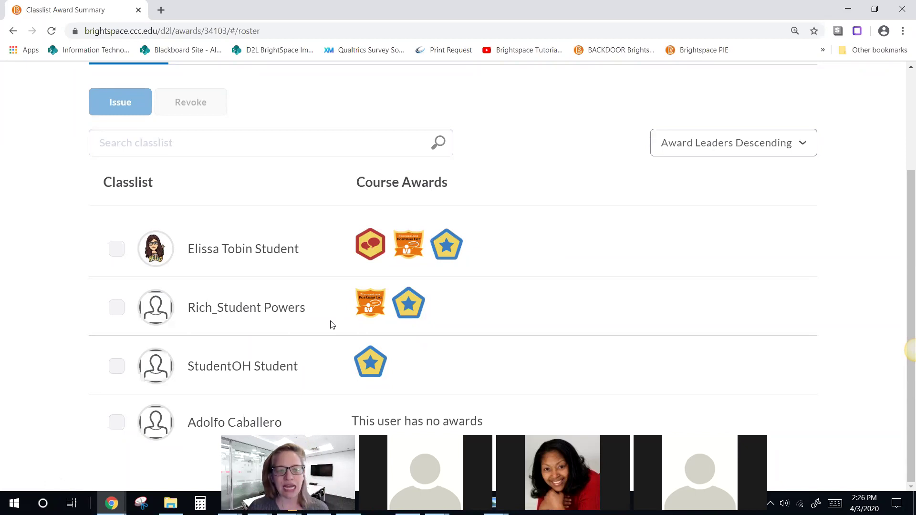
pyautogui.scroll(3, 336, 318)
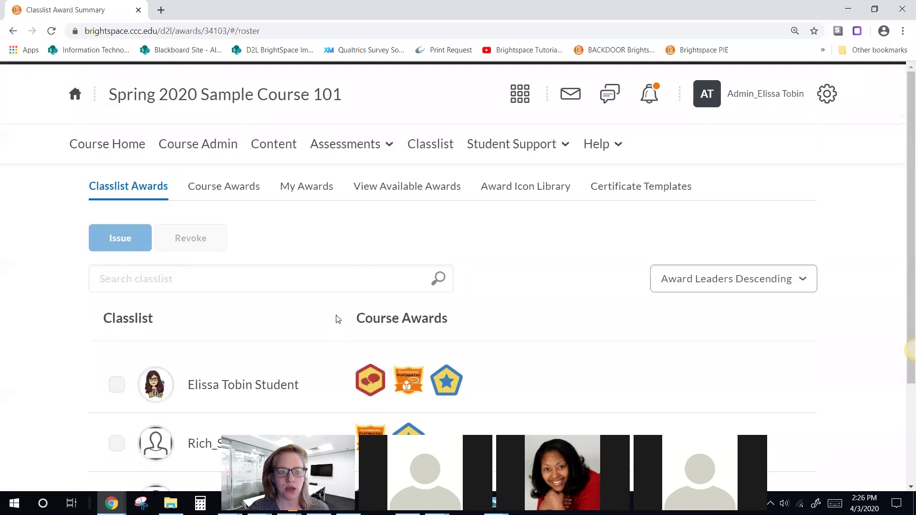
pyautogui.rightClick(76, 93)
pyautogui.click(112, 102)
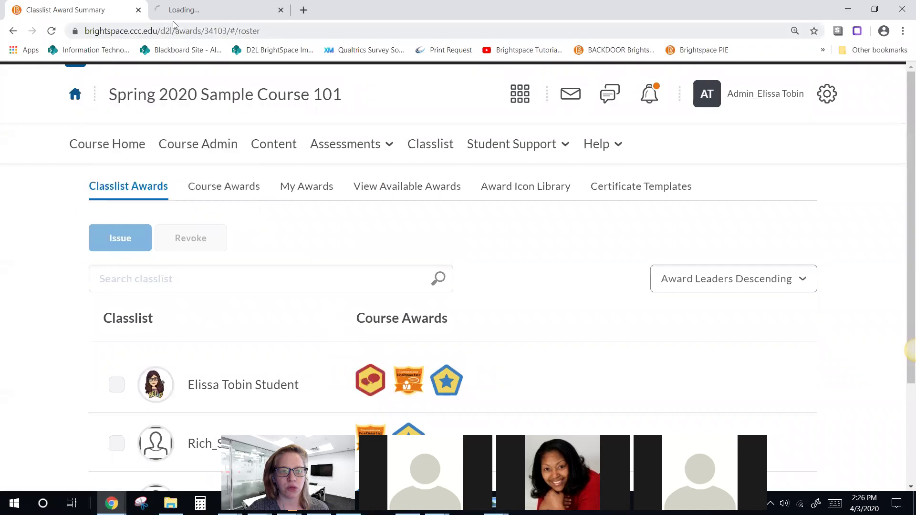
# Step: Check the org-level awards via My Brightspace in the new tab, close it, then show Course Awards
pyautogui.click(180, 14)
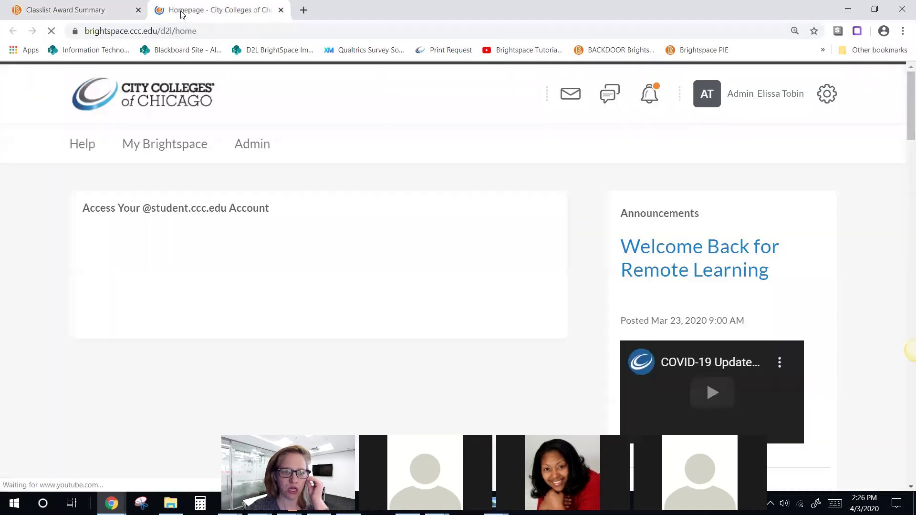
pyautogui.click(172, 149)
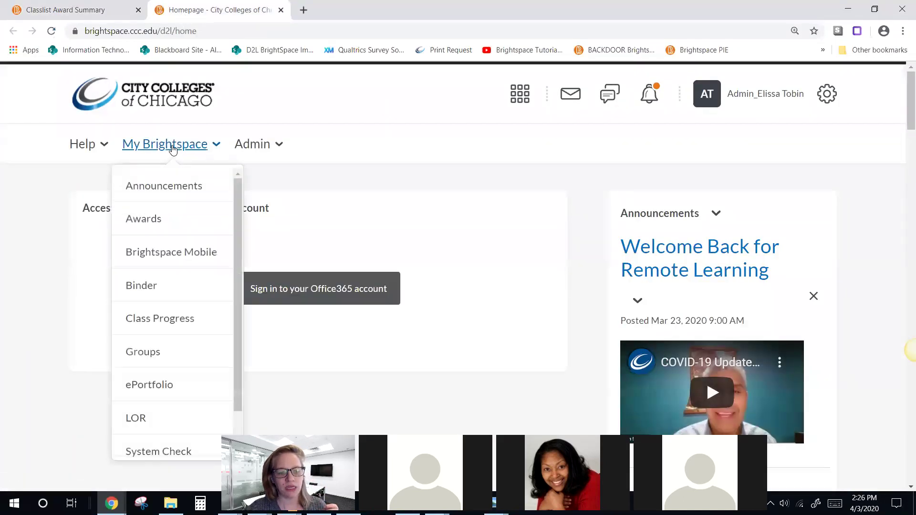
pyautogui.click(148, 220)
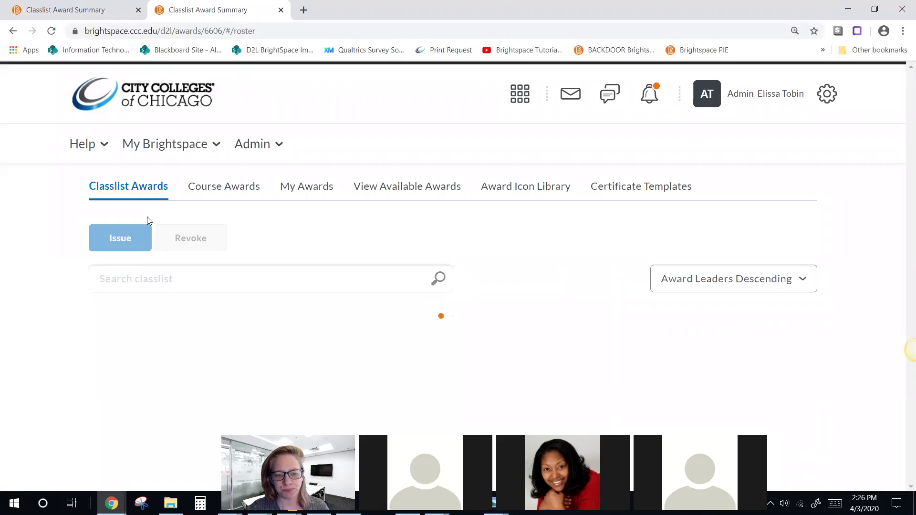
pyautogui.click(281, 11)
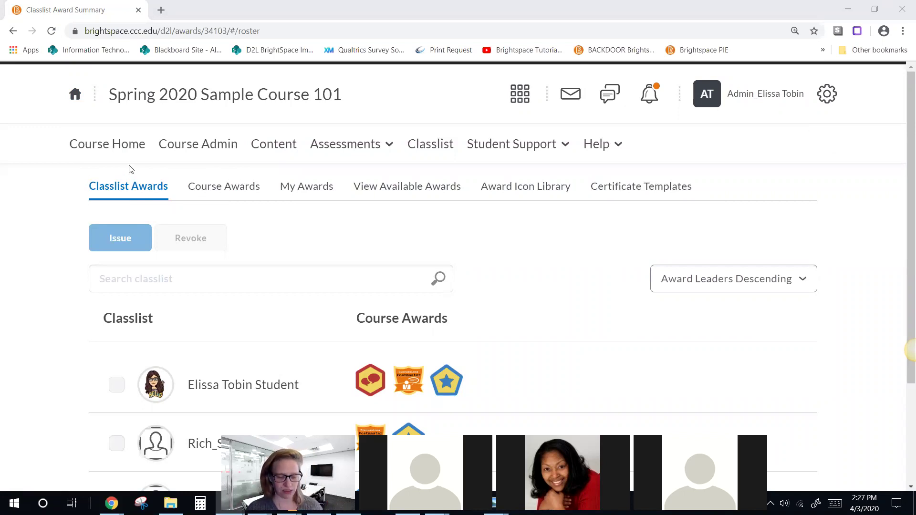
pyautogui.click(221, 188)
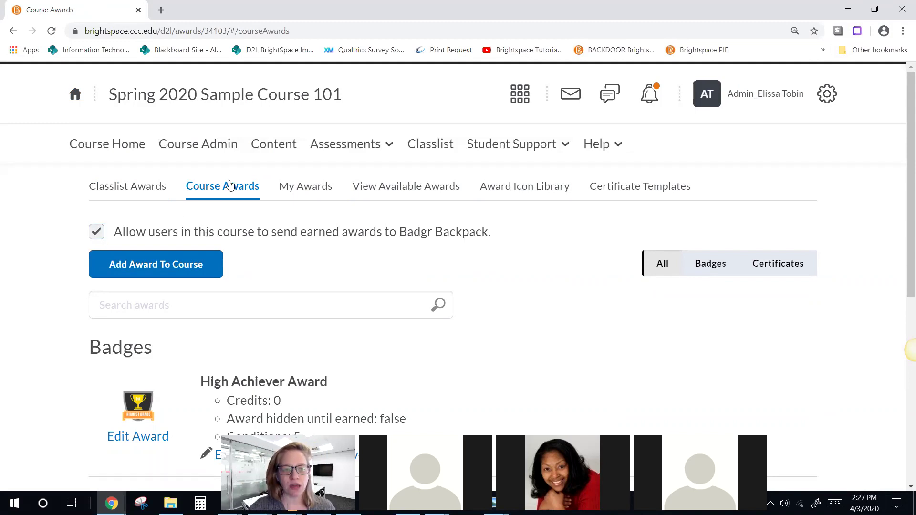
# Step: Scroll through the High Achiever Award, Module 1 Completed and Most Improved Performance badges
pyautogui.scroll(-5, 232, 223)
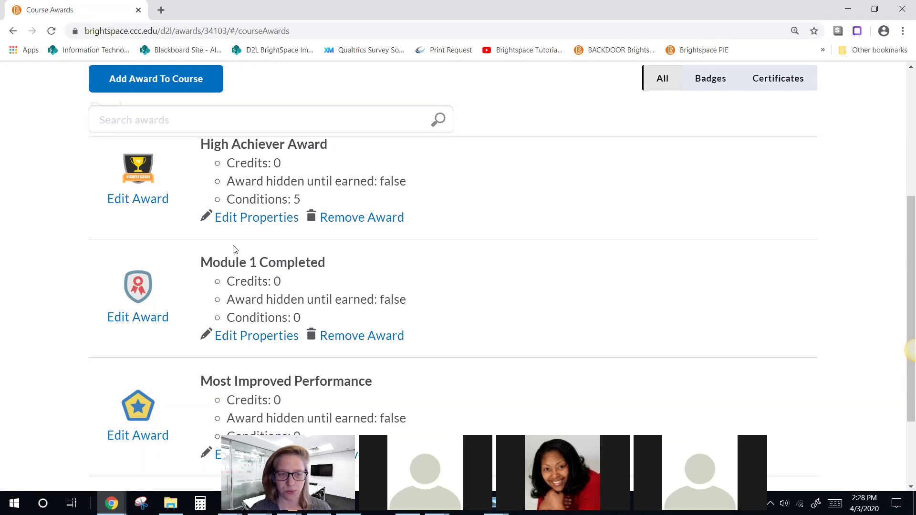
pyautogui.scroll(5, 234, 249)
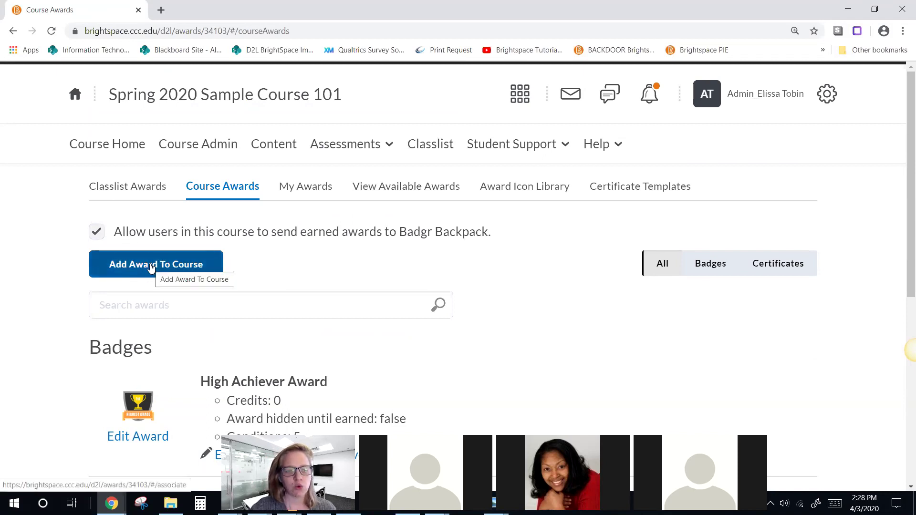
# Step: Browse the certificates and badges available for Spring 2020 Sample Course 101, then start a new award
pyautogui.click(151, 268)
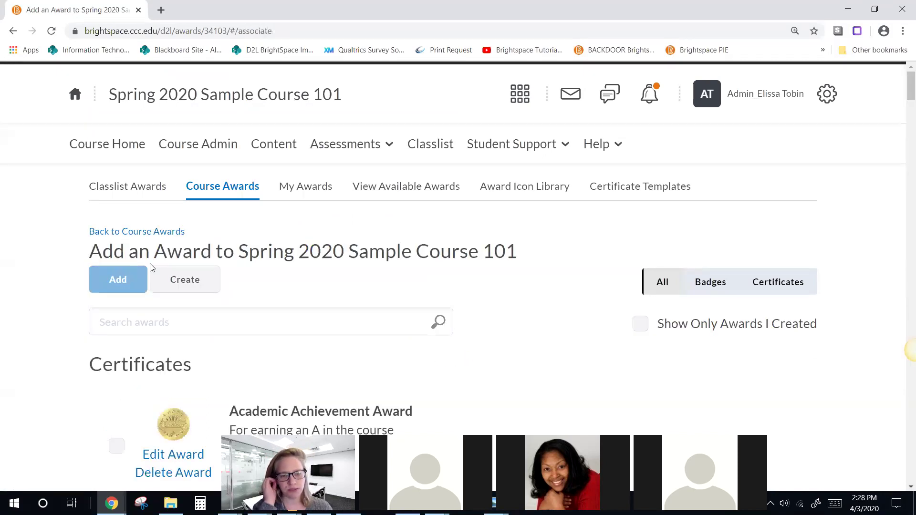
pyautogui.scroll(-4, 309, 265)
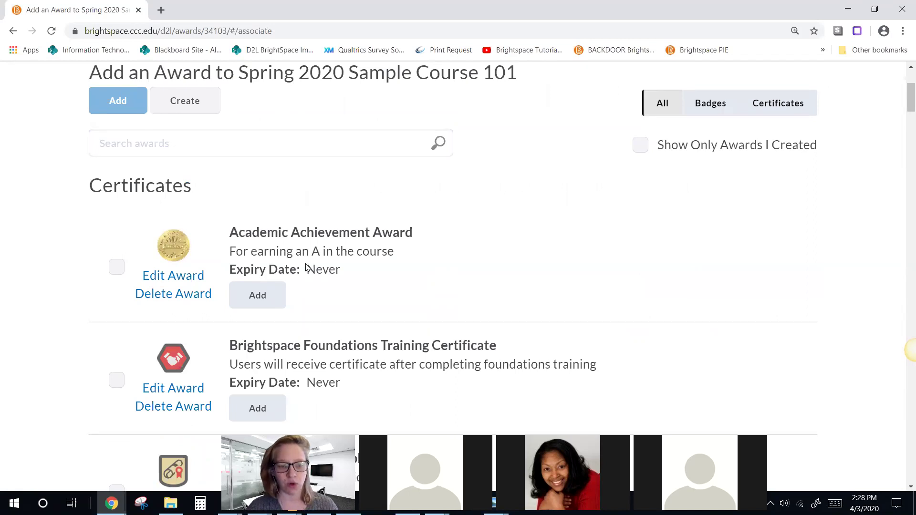
pyautogui.scroll(-1, 310, 308)
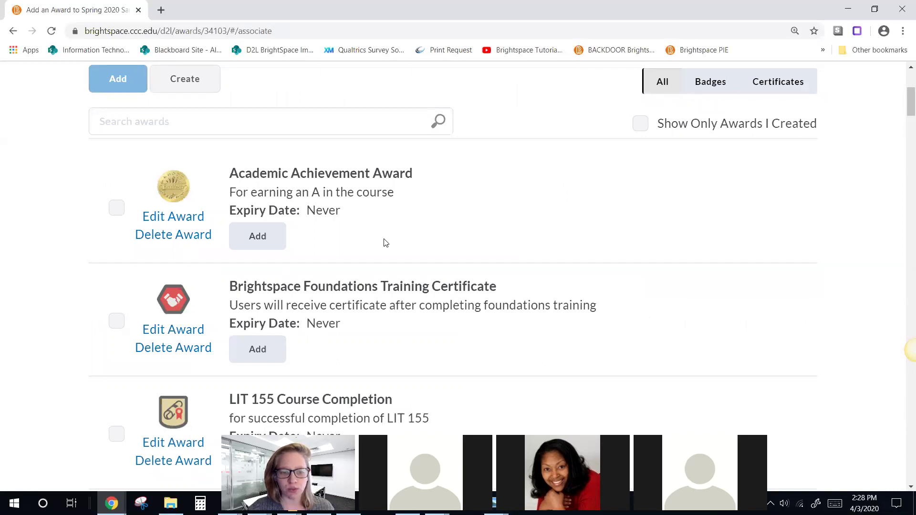
pyautogui.scroll(-2, 384, 240)
pyautogui.scroll(-1, 384, 243)
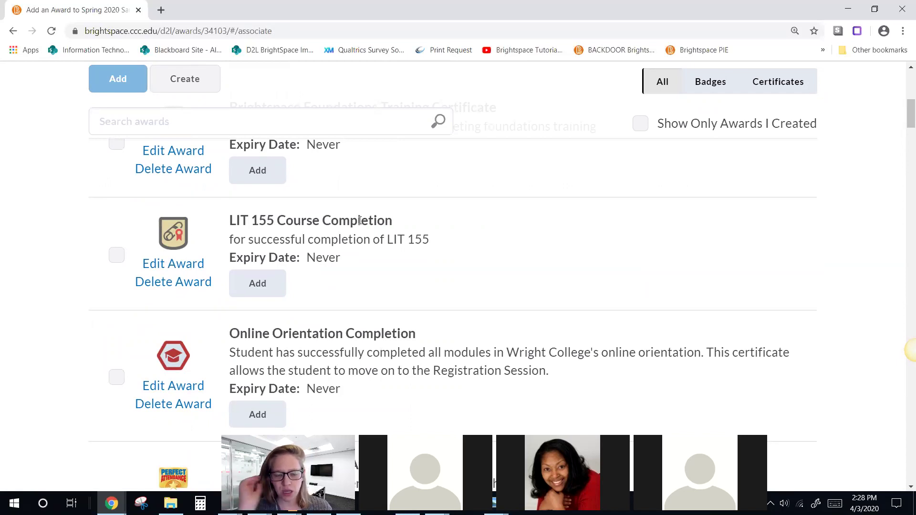
pyautogui.scroll(-3, 396, 327)
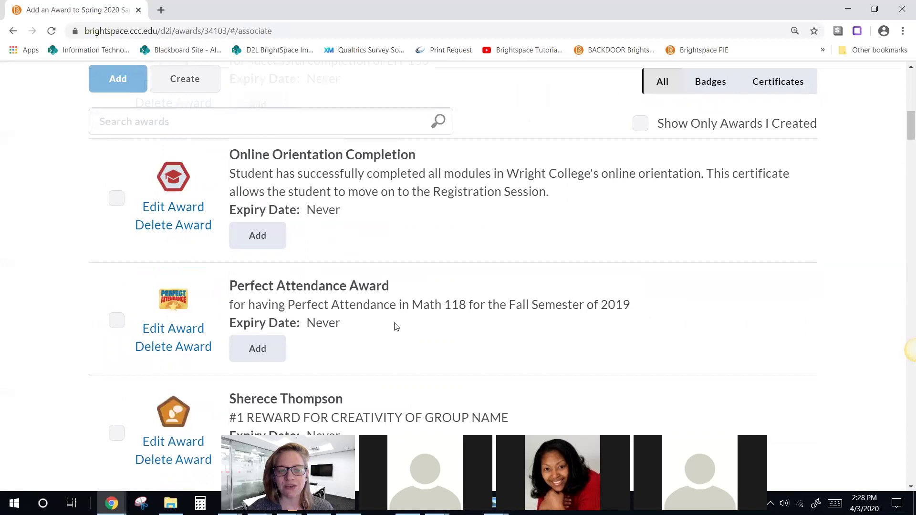
pyautogui.scroll(-4, 396, 327)
pyautogui.scroll(-1, 395, 323)
pyautogui.scroll(5, 395, 324)
pyautogui.scroll(8, 395, 324)
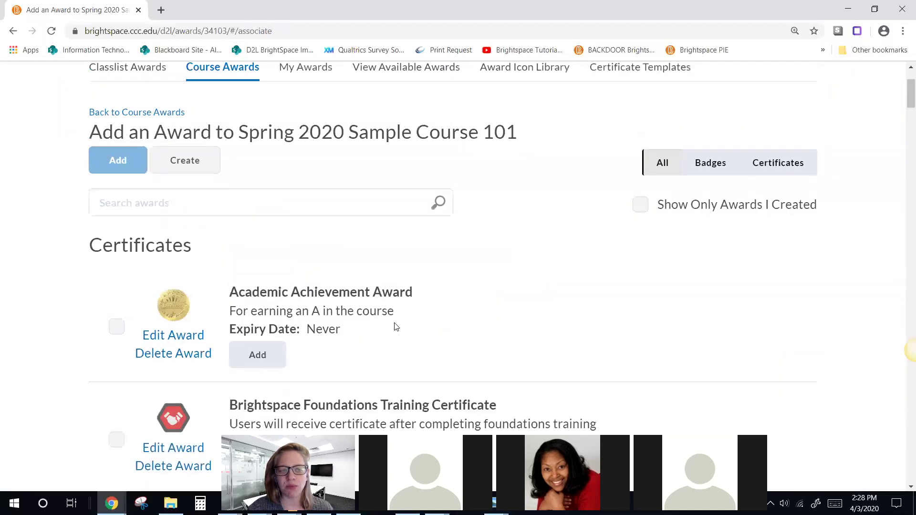
pyautogui.click(186, 167)
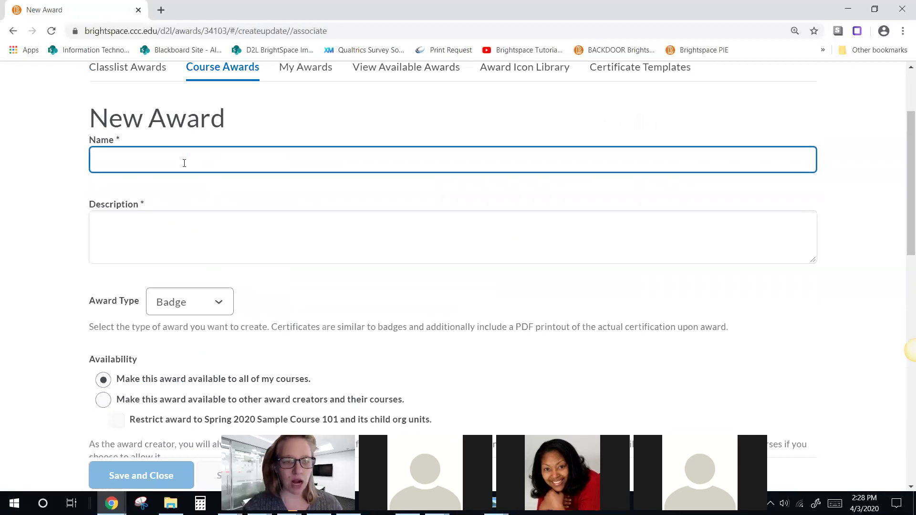
# Step: Name the new award 'Completed All Week 13 Tasks Award'
pyautogui.click(161, 156)
pyautogui.write('Completed Co')
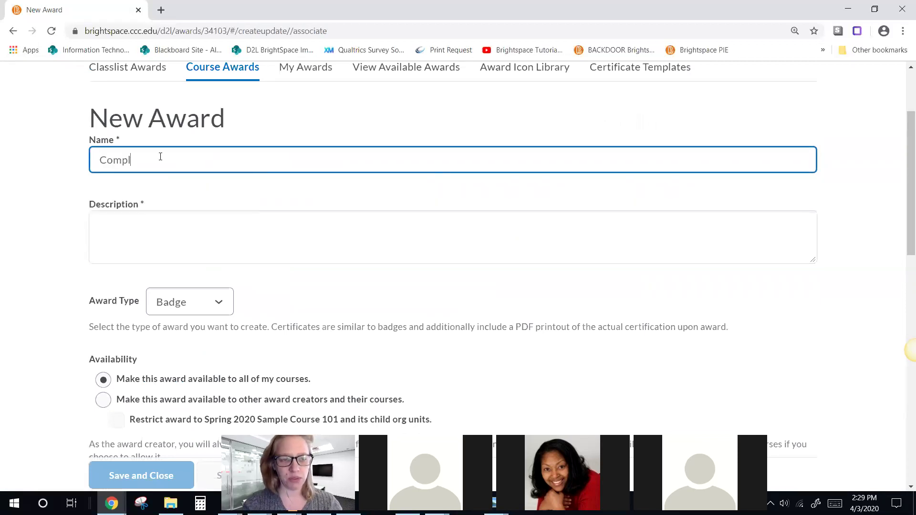
pyautogui.press('BackSpace')
pyautogui.press('BackSpace')
pyautogui.write('All Taks')
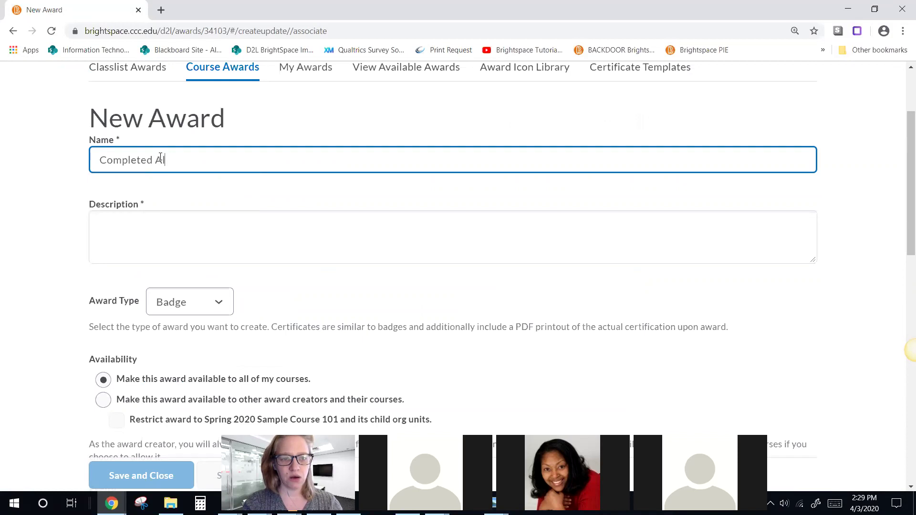
pyautogui.press('BackSpace')
pyautogui.press('BackSpace')
pyautogui.write('sks')
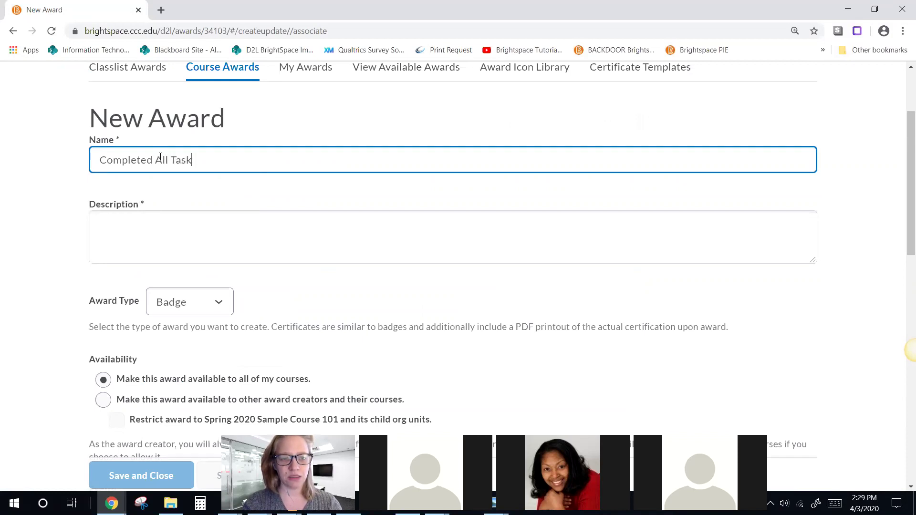
pyautogui.press('BackSpace')
pyautogui.press('BackSpace')
pyautogui.press('BackSpace')
pyautogui.press('BackSpace')
pyautogui.press('BackSpace')
pyautogui.press('BackSpace')
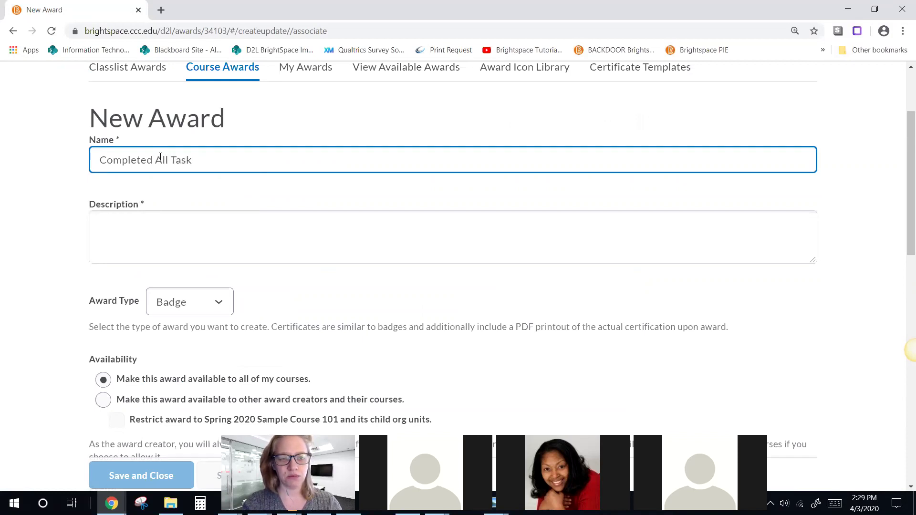
pyautogui.write('Week 13 Tasks!')
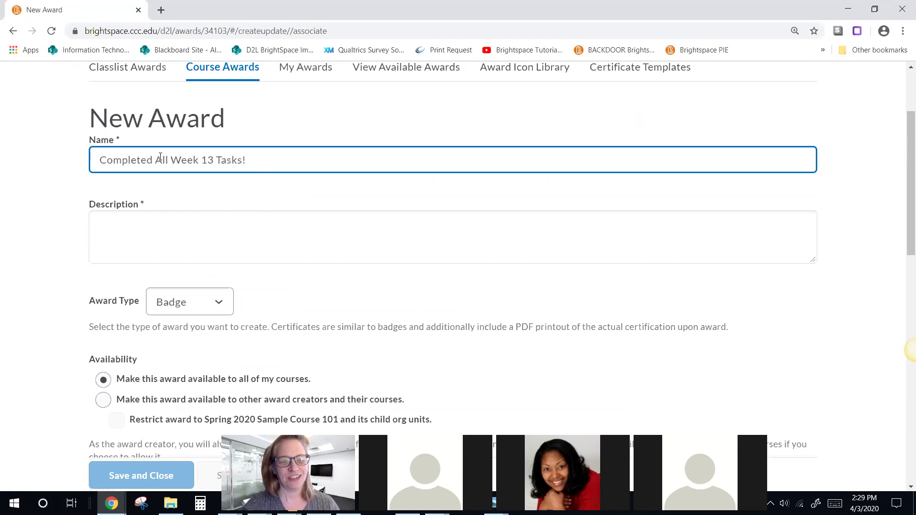
pyautogui.press('BackSpace')
pyautogui.write('Award')
# Step: Describe it as awarded to students who have completed the checklist for week 13
pyautogui.click(187, 221)
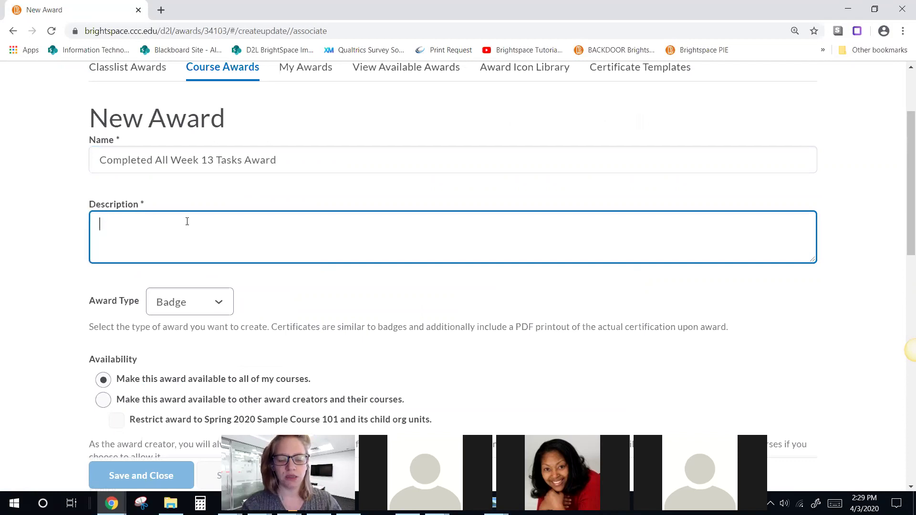
pyautogui.write('Thi')
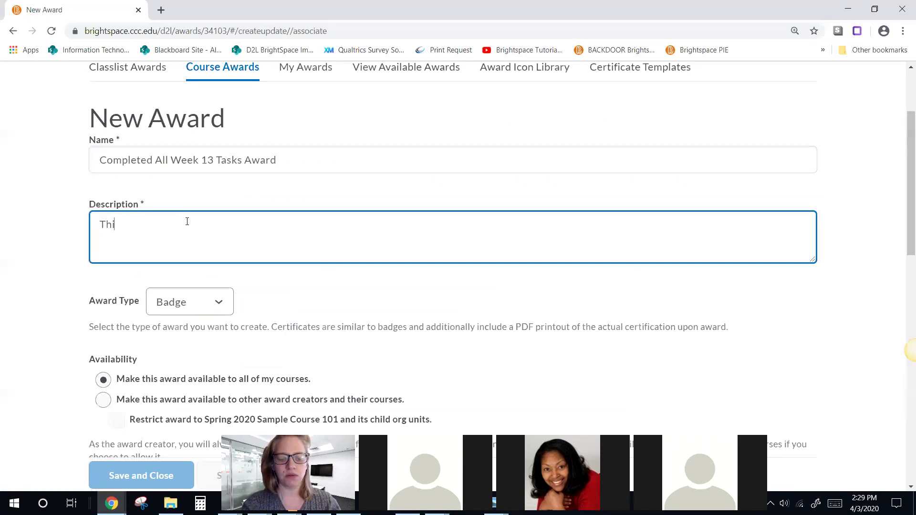
pyautogui.write('s is awarded')
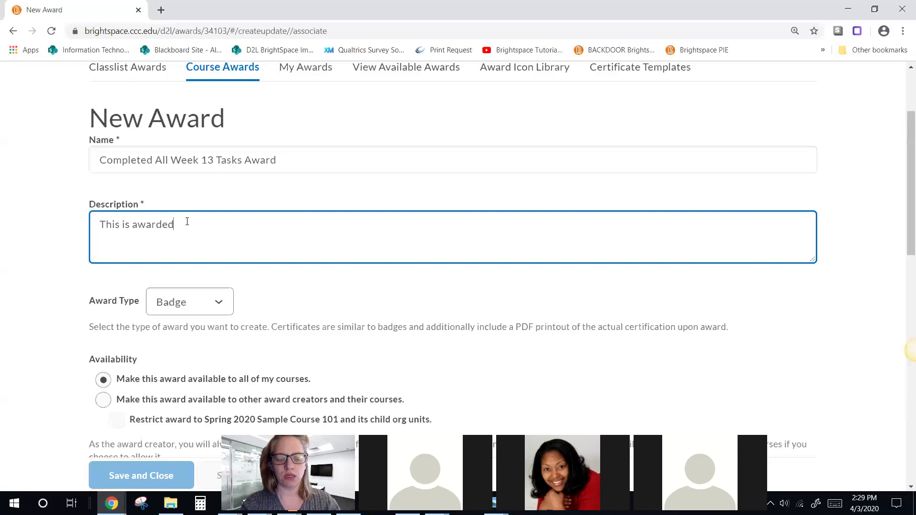
pyautogui.write(' to students who ha')
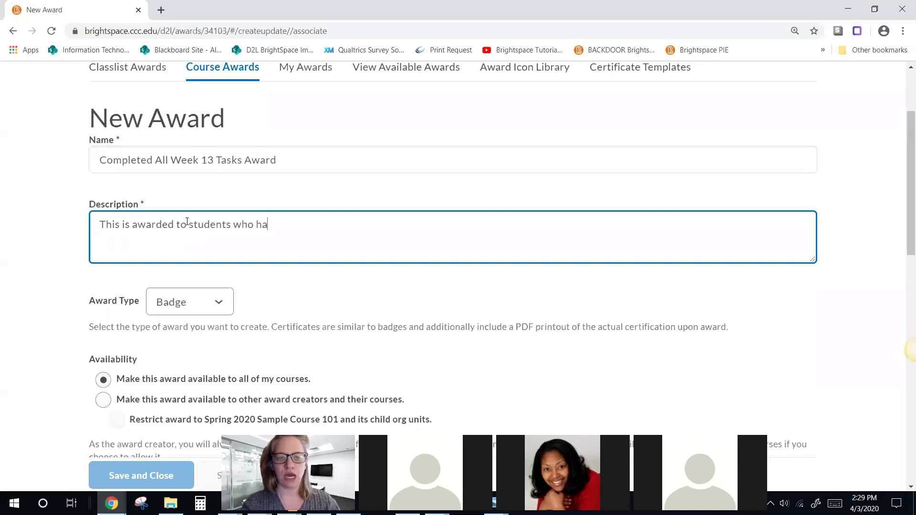
pyautogui.write('ve completed the c')
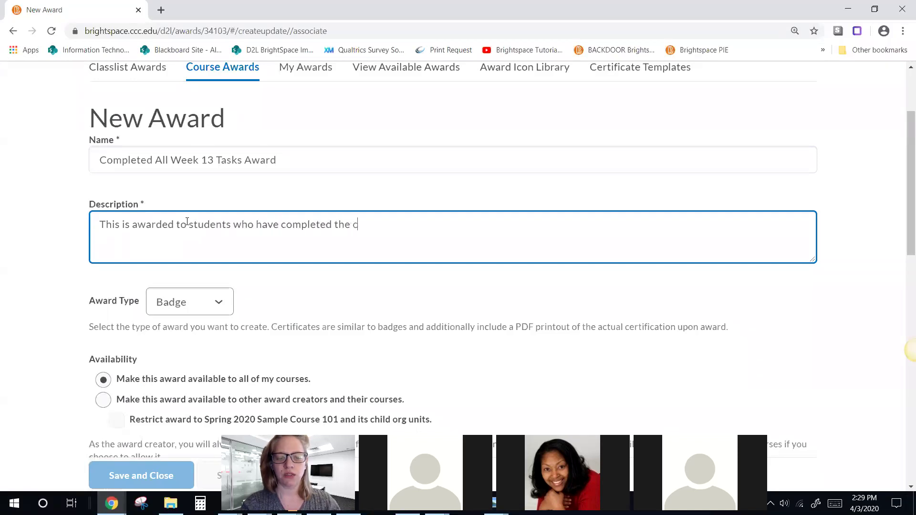
pyautogui.write('hecklist for week 14')
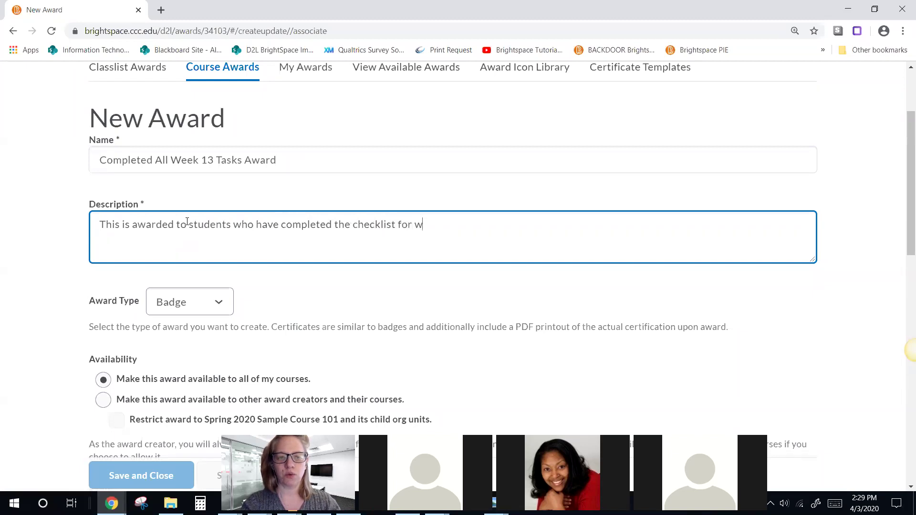
pyautogui.press('BackSpace')
pyautogui.write('3.')
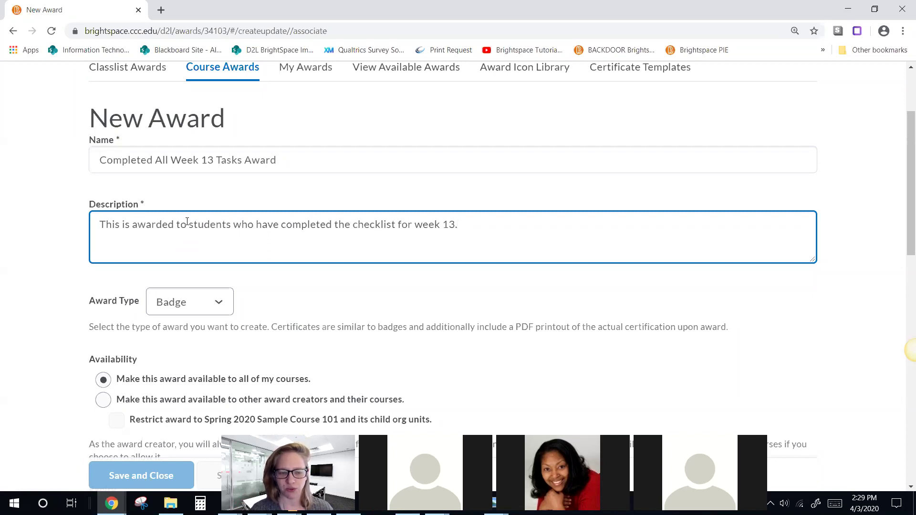
pyautogui.scroll(-3, 143, 217)
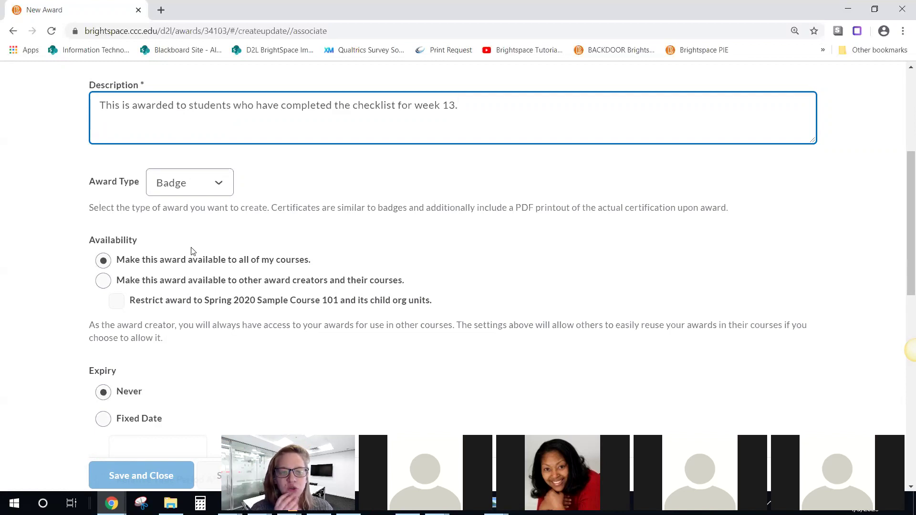
pyautogui.click(270, 262)
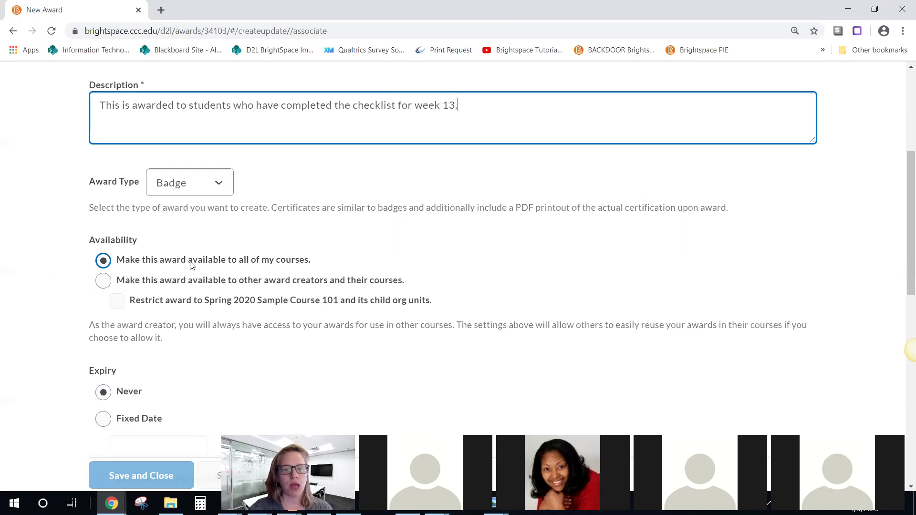
pyautogui.click(102, 282)
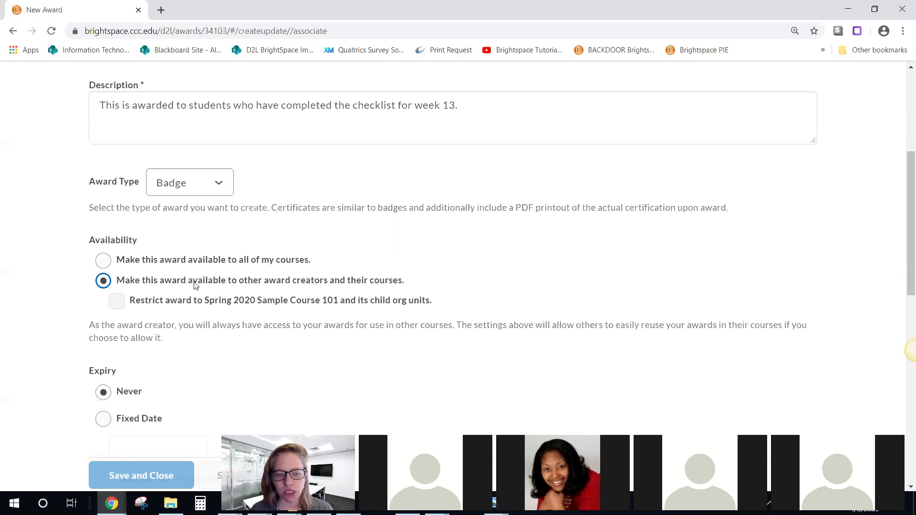
pyautogui.click(117, 301)
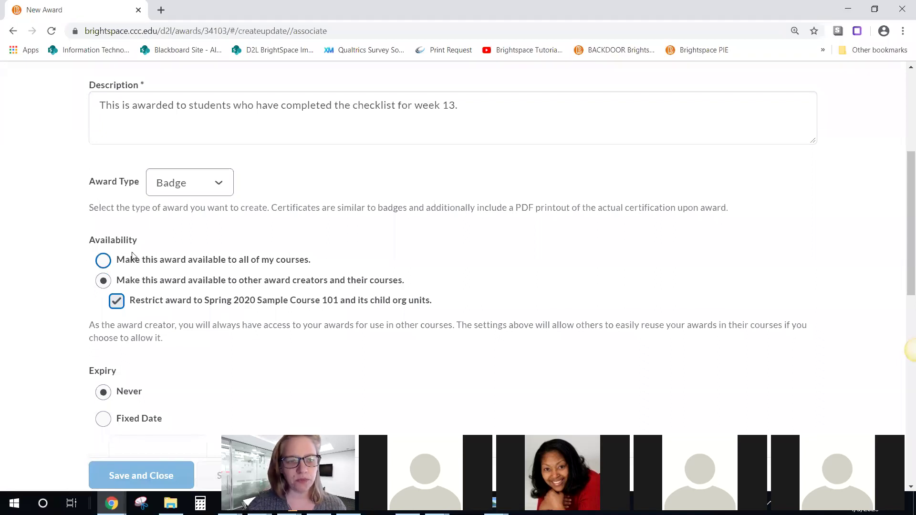
pyautogui.click(106, 261)
pyautogui.scroll(-1, 173, 276)
pyautogui.scroll(-2, 173, 275)
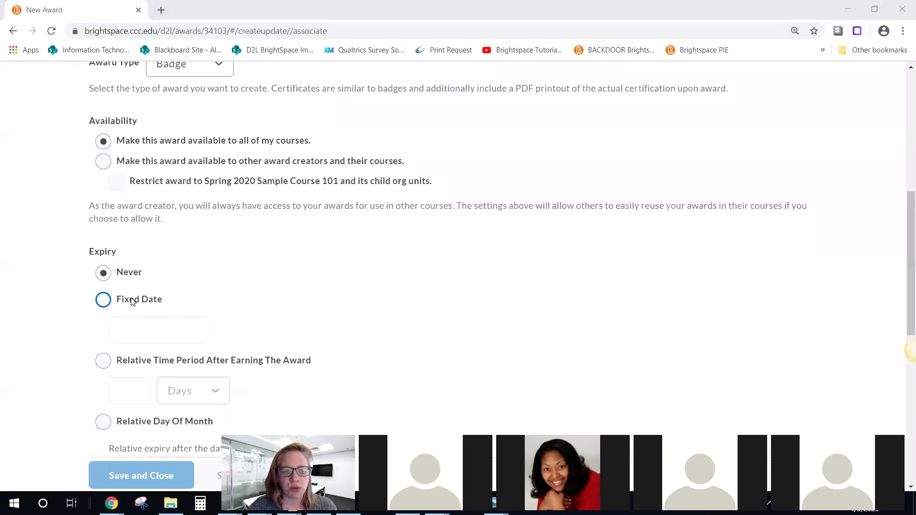
pyautogui.scroll(-2, 139, 287)
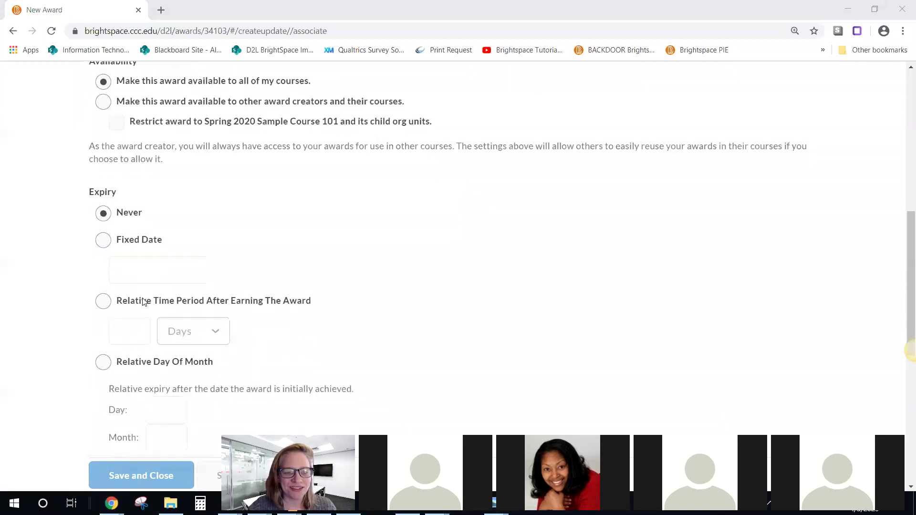
pyautogui.click(148, 246)
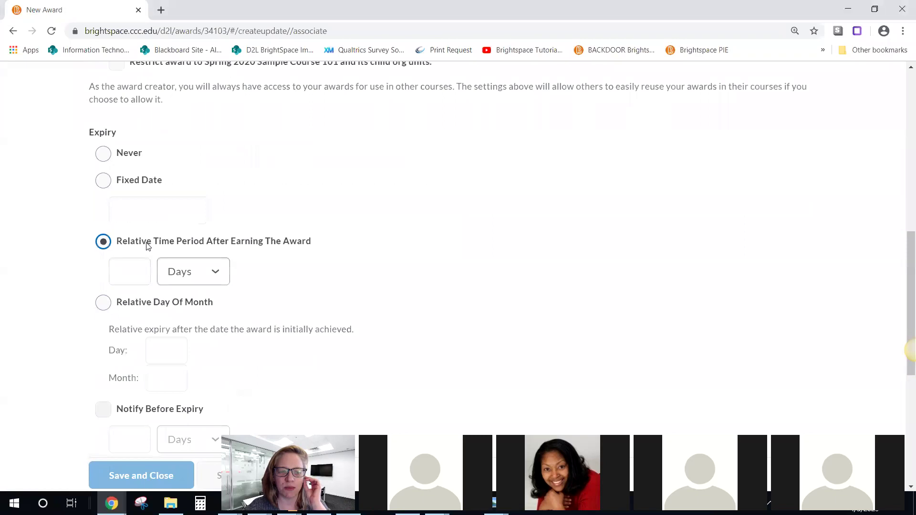
pyautogui.click(130, 277)
pyautogui.click(214, 272)
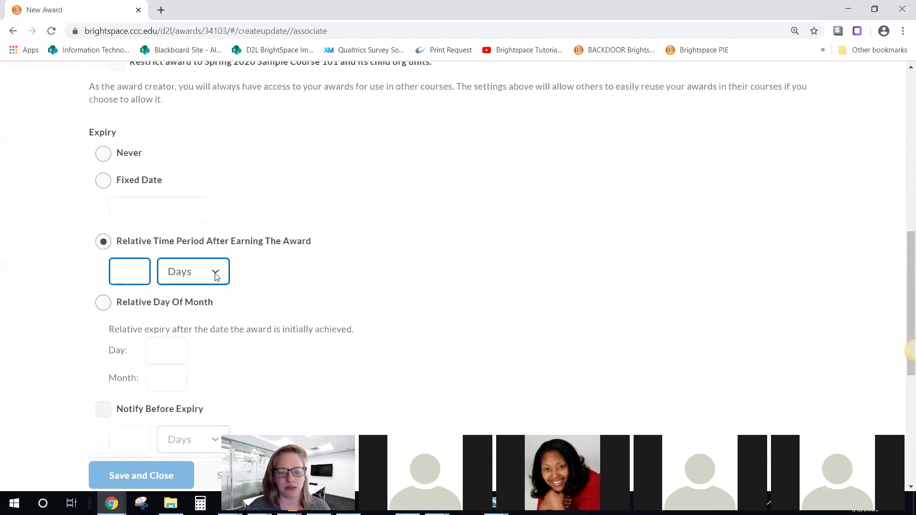
pyautogui.click(128, 271)
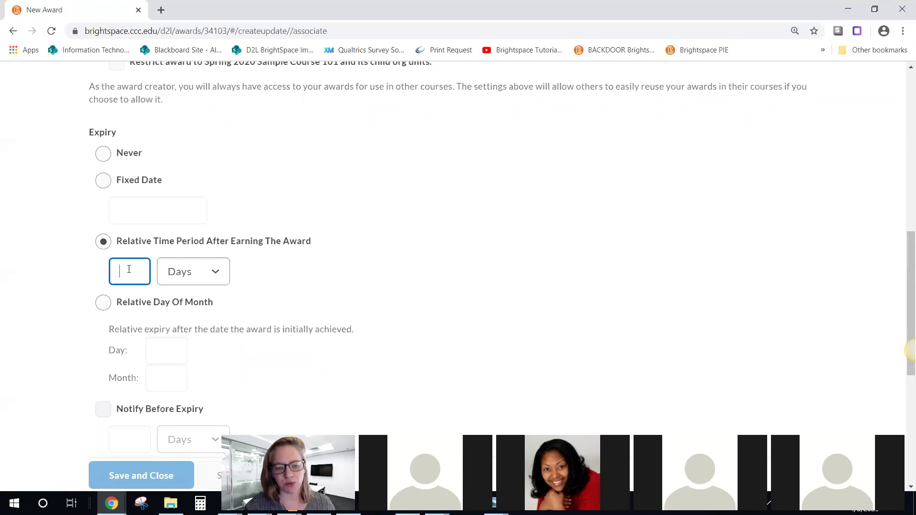
pyautogui.scroll(-1, 70, 344)
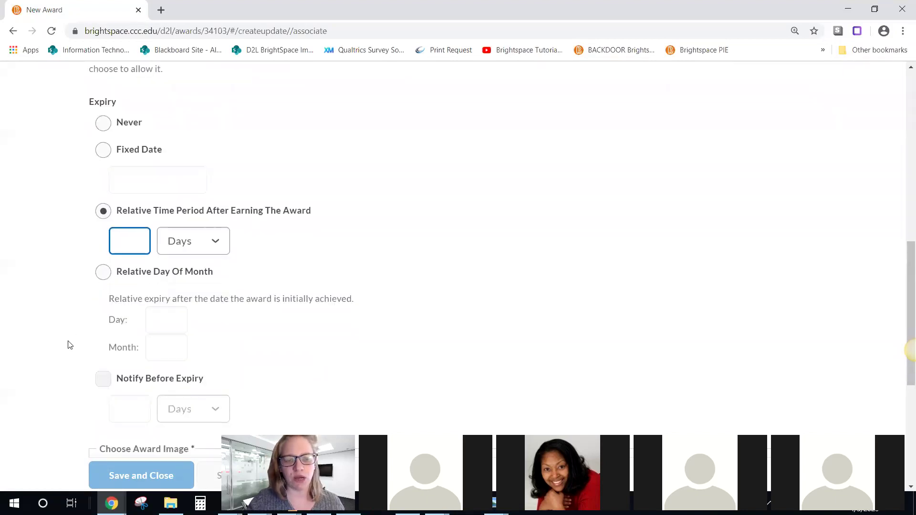
pyautogui.scroll(-2, 70, 344)
pyautogui.scroll(3, 70, 344)
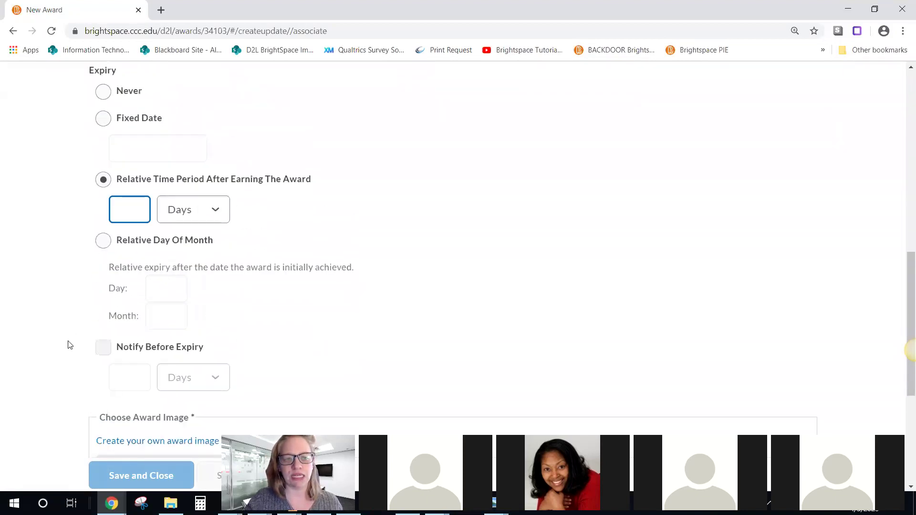
pyautogui.click(104, 153)
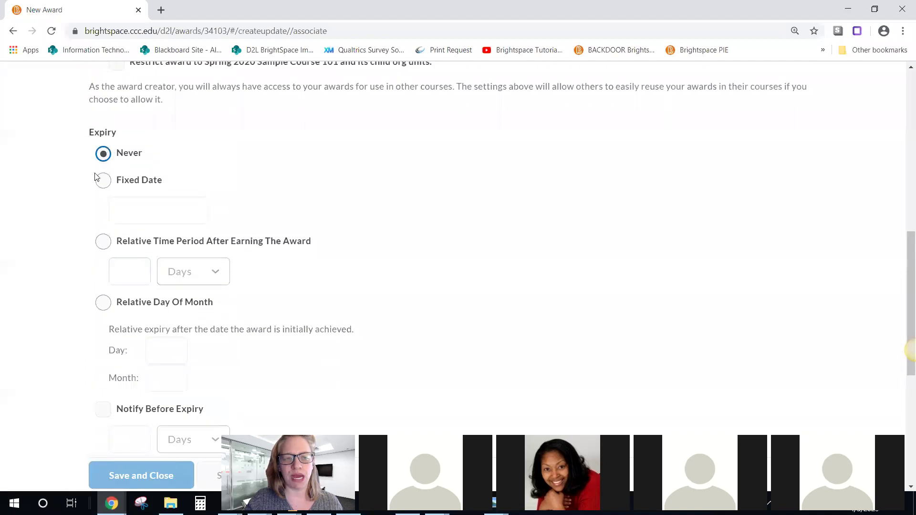
pyautogui.scroll(-2, 76, 338)
pyautogui.scroll(-3, 79, 339)
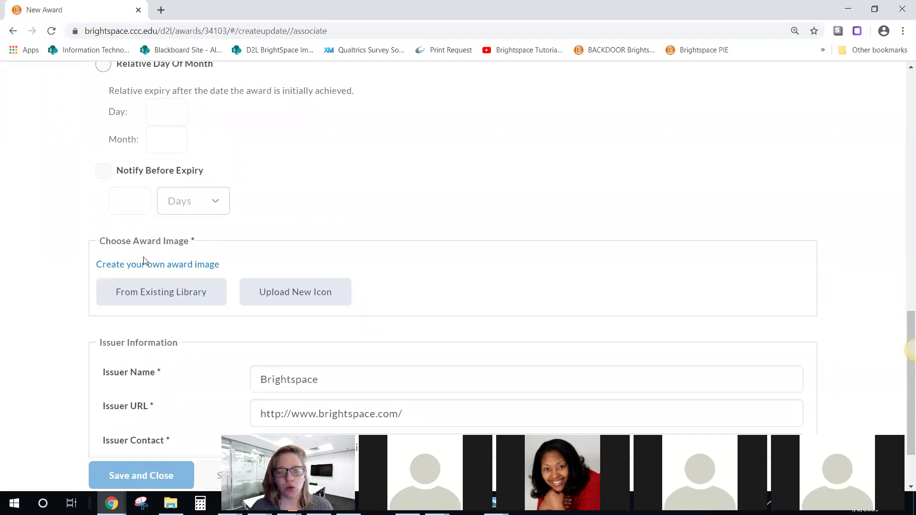
# Step: Choose Checklist_Badge.png from the existing image library as the award image
pyautogui.click(153, 293)
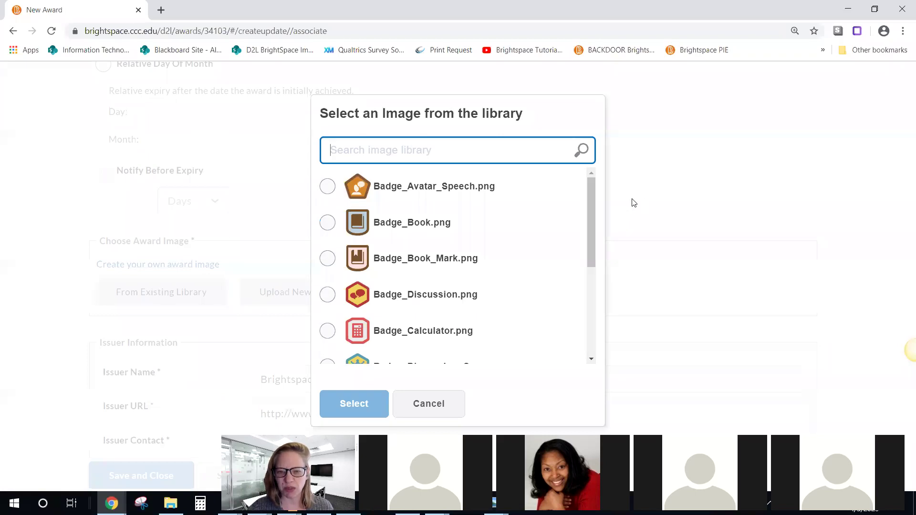
pyautogui.click(596, 187)
pyautogui.moveTo(593, 207); pyautogui.dragTo(593, 312)
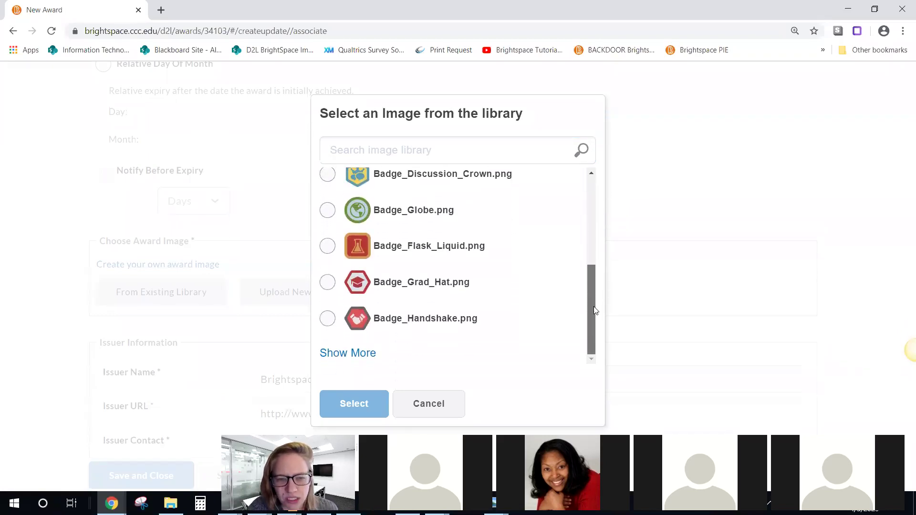
pyautogui.click(353, 356)
pyautogui.moveTo(591, 228); pyautogui.dragTo(593, 304)
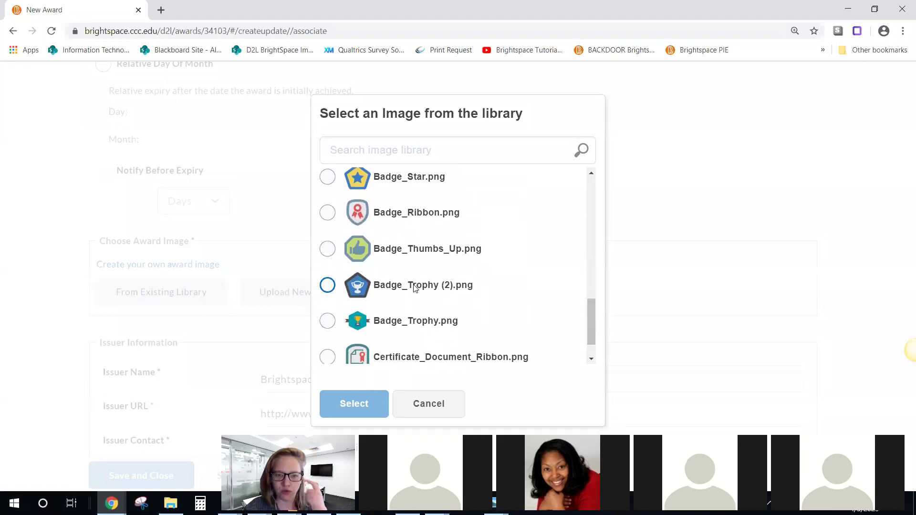
pyautogui.scroll(-1, 426, 269)
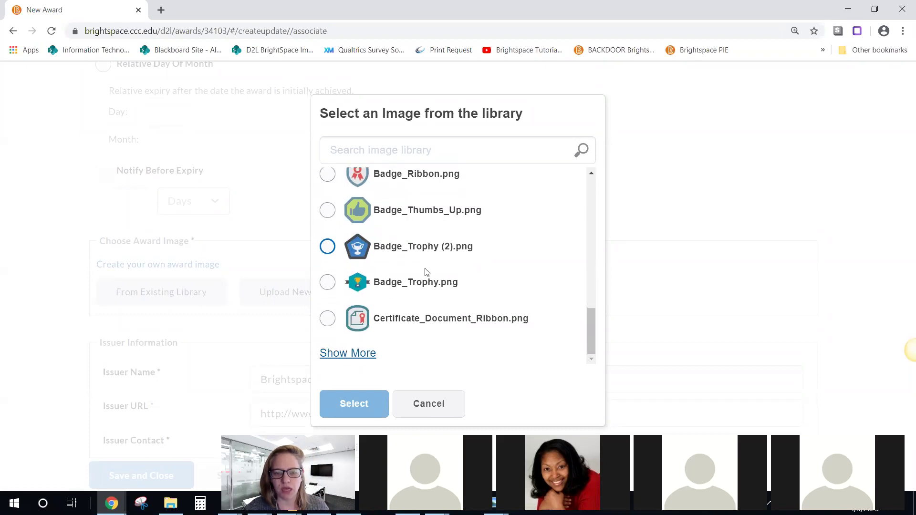
pyautogui.click(351, 354)
pyautogui.scroll(-3, 452, 301)
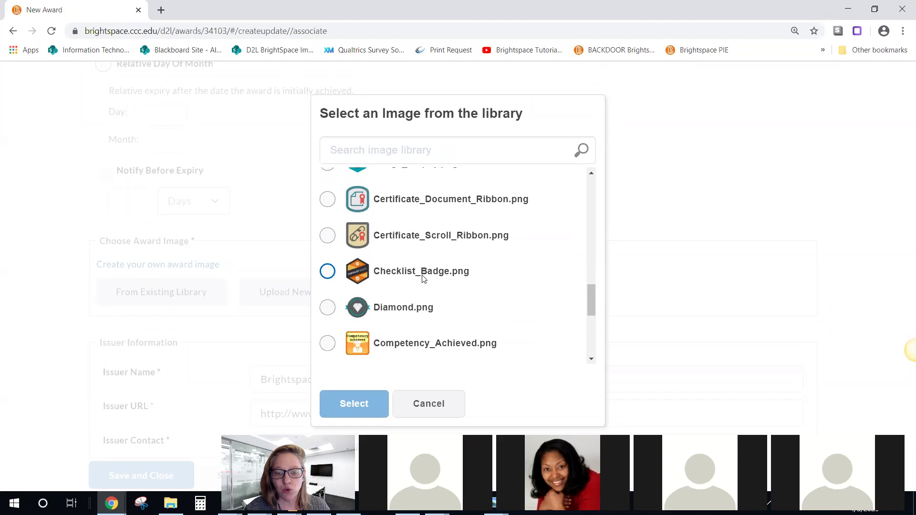
pyautogui.click(404, 274)
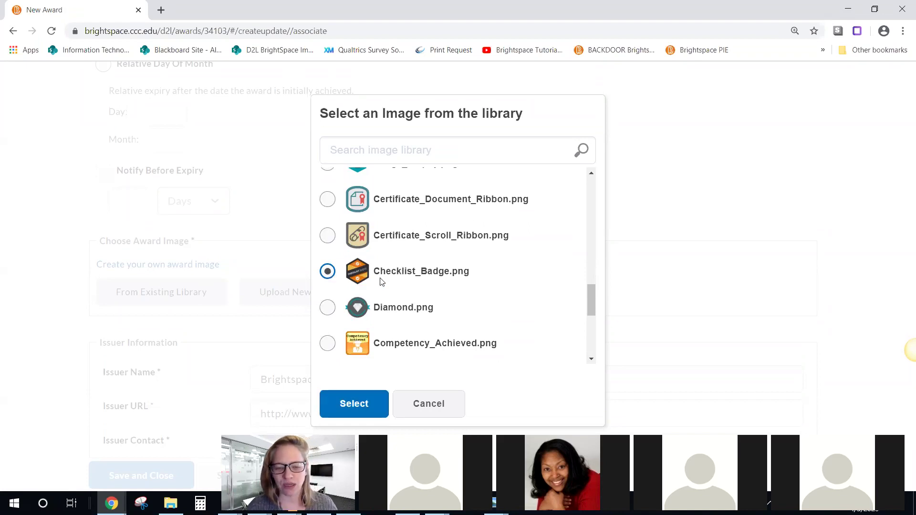
pyautogui.click(353, 404)
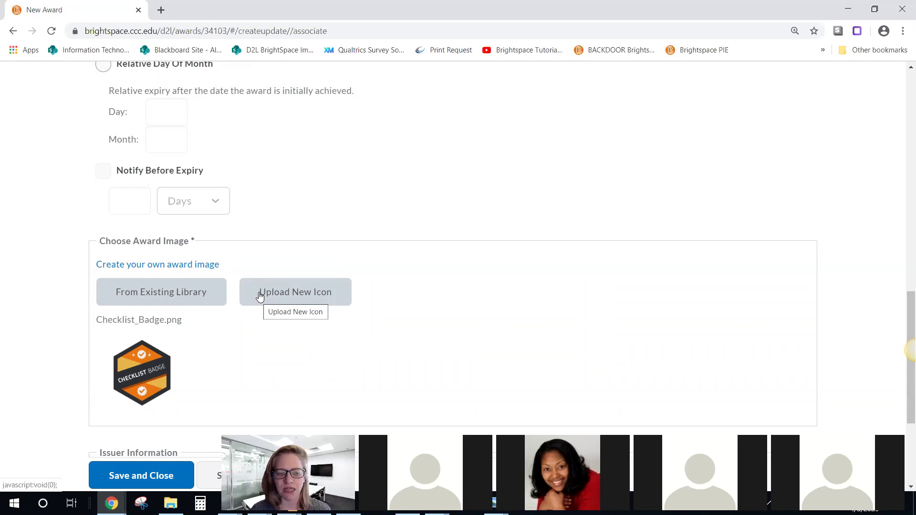
pyautogui.scroll(-4, 113, 292)
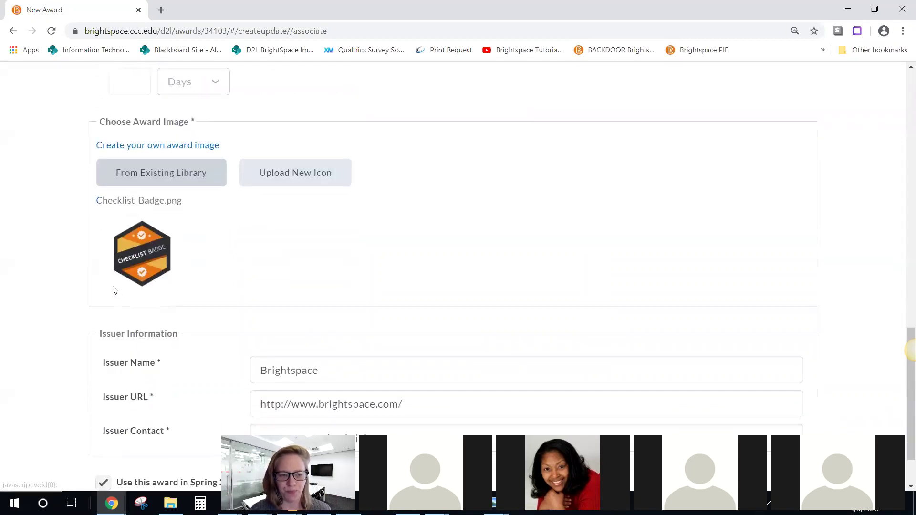
pyautogui.click(111, 291)
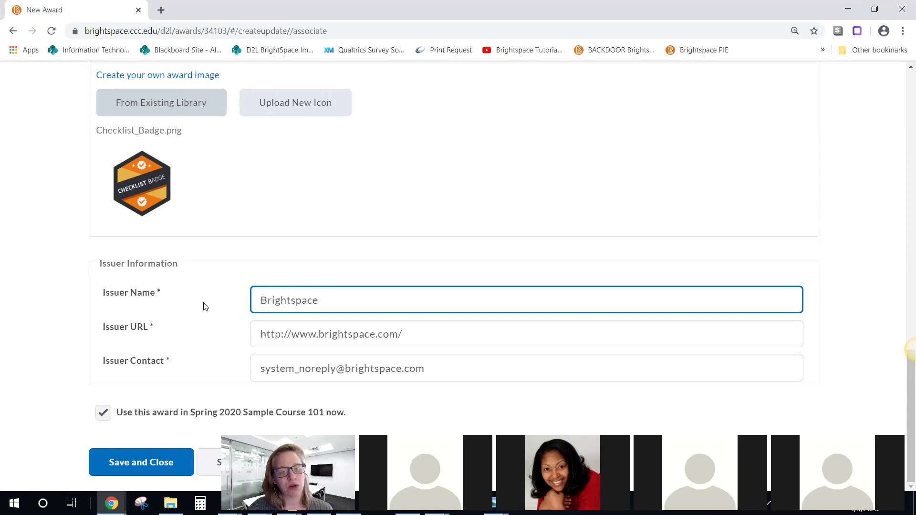
pyautogui.click(397, 308)
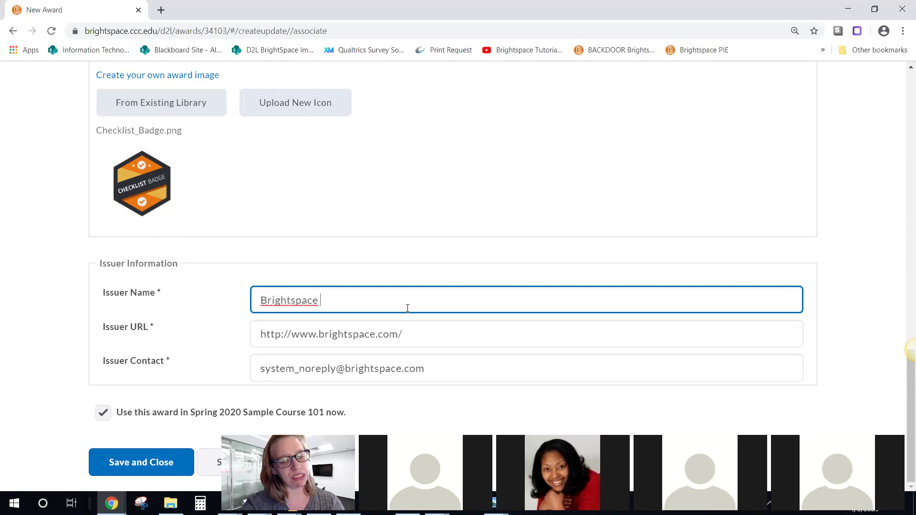
pyautogui.write('- ')
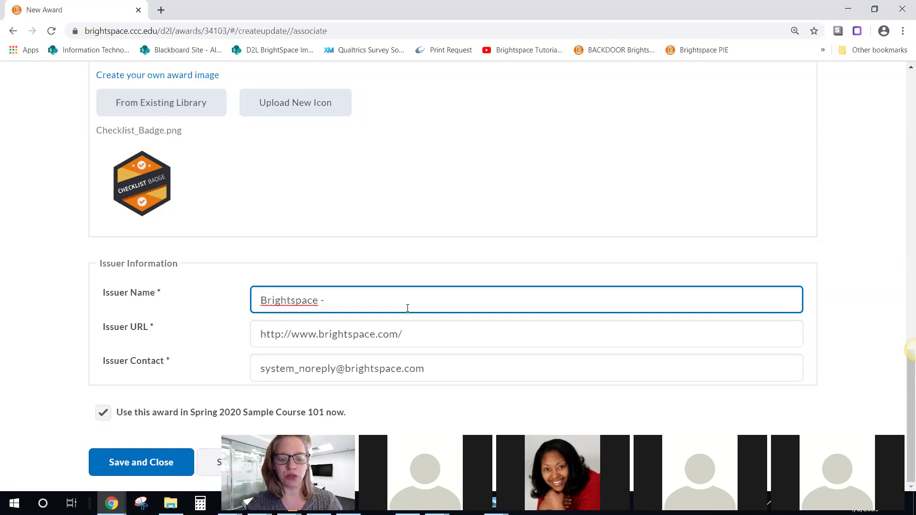
pyautogui.write('C')
pyautogui.press('BackSpace')
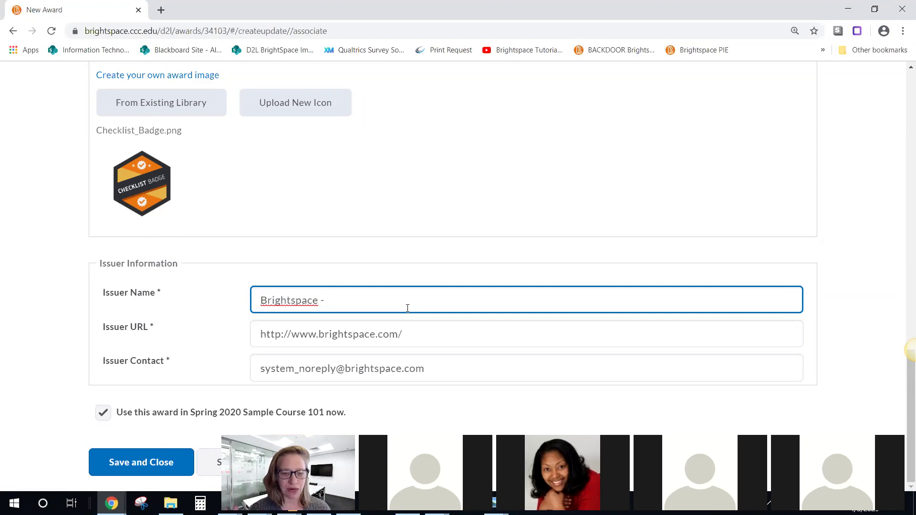
pyautogui.press('BackSpace')
pyautogui.click(296, 339)
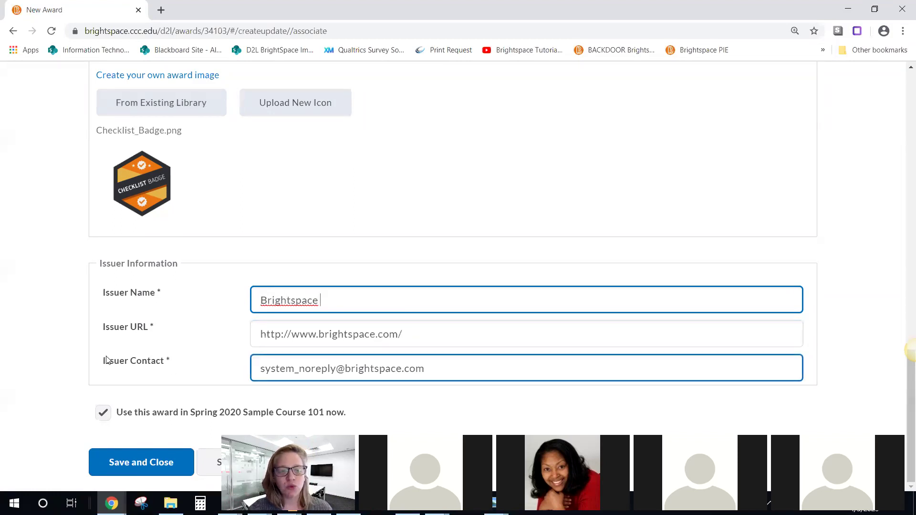
pyautogui.tripleClick(398, 372)
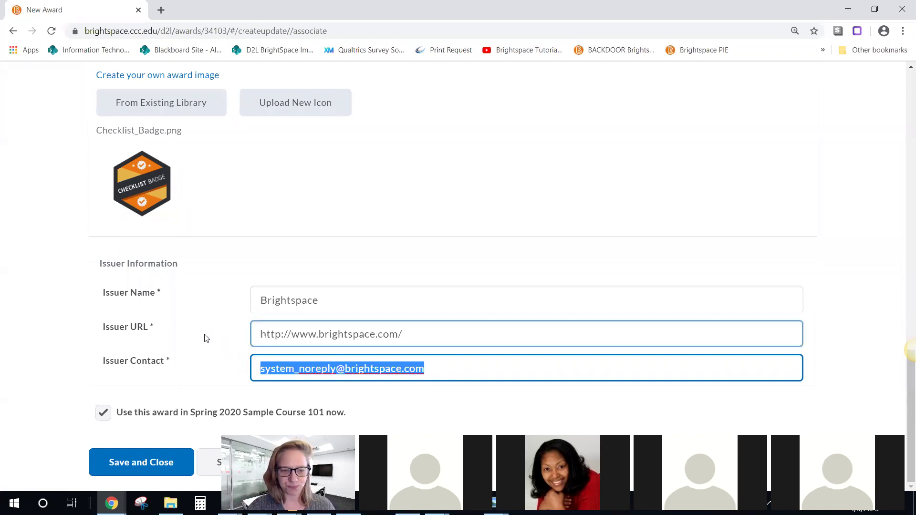
pyautogui.click(101, 413)
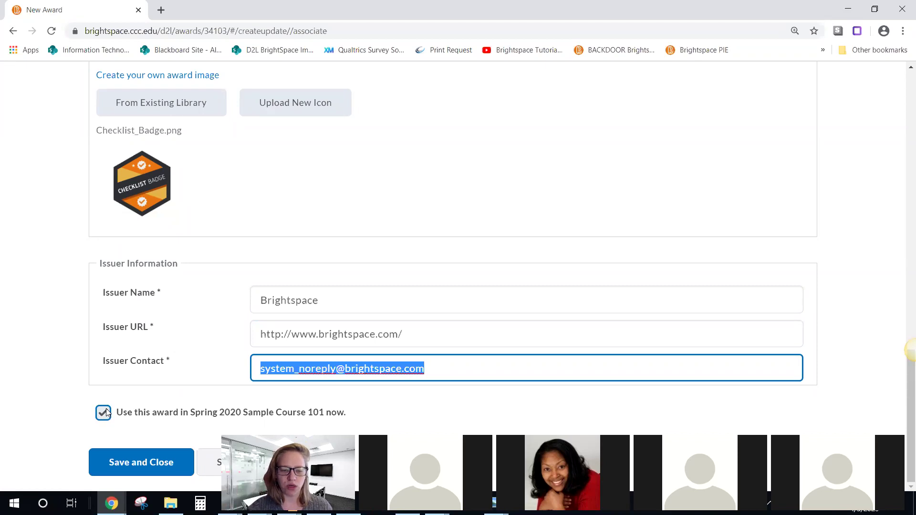
pyautogui.click(143, 461)
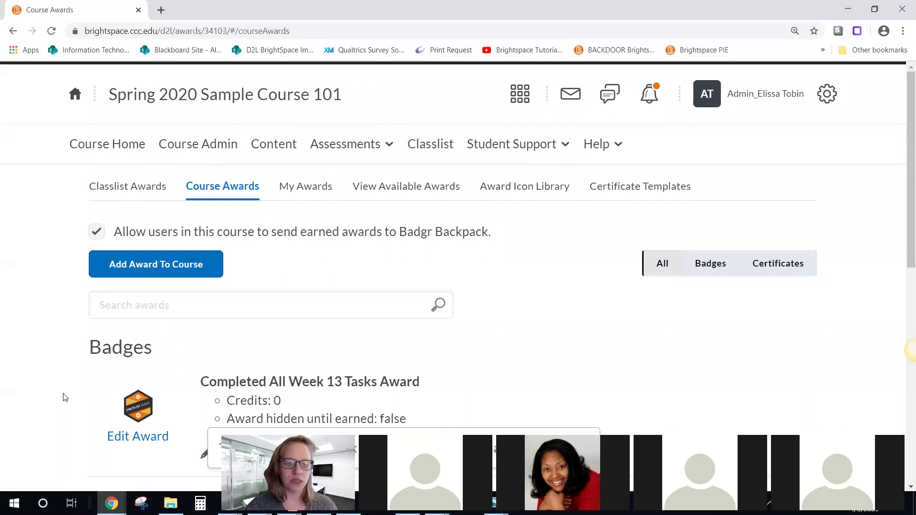
# Step: Scroll Course Awards to find the new Completed All Week 13 Tasks Award entry
pyautogui.scroll(-1, 86, 384)
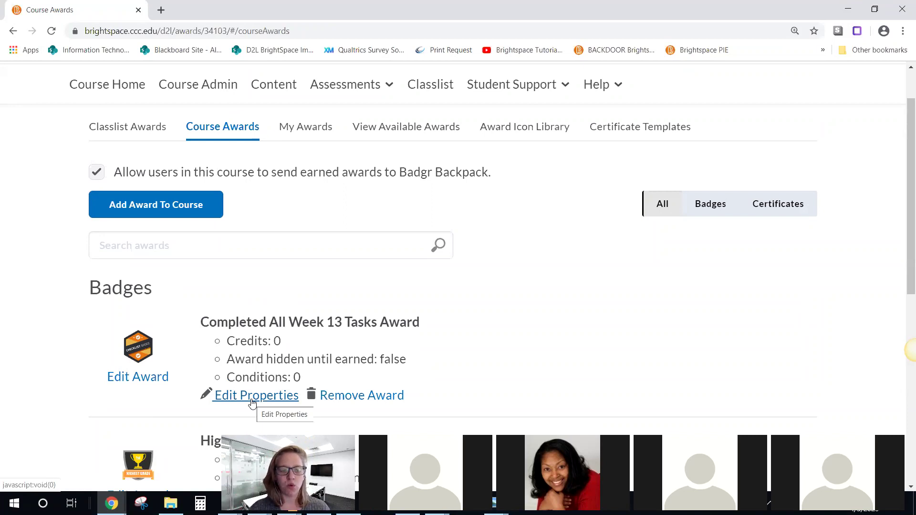
# Step: Switch to Classlist Awards and tick the first student in the list
pyautogui.click(129, 130)
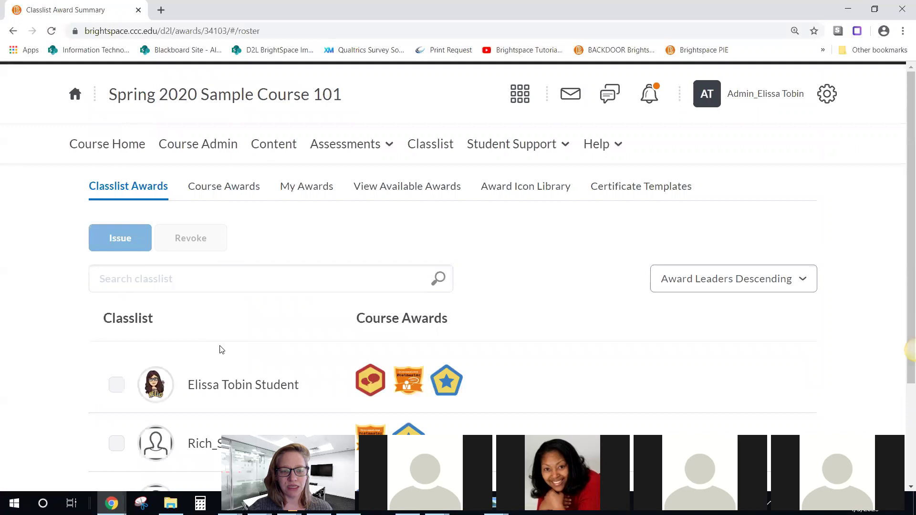
pyautogui.scroll(-1, 221, 350)
pyautogui.click(117, 327)
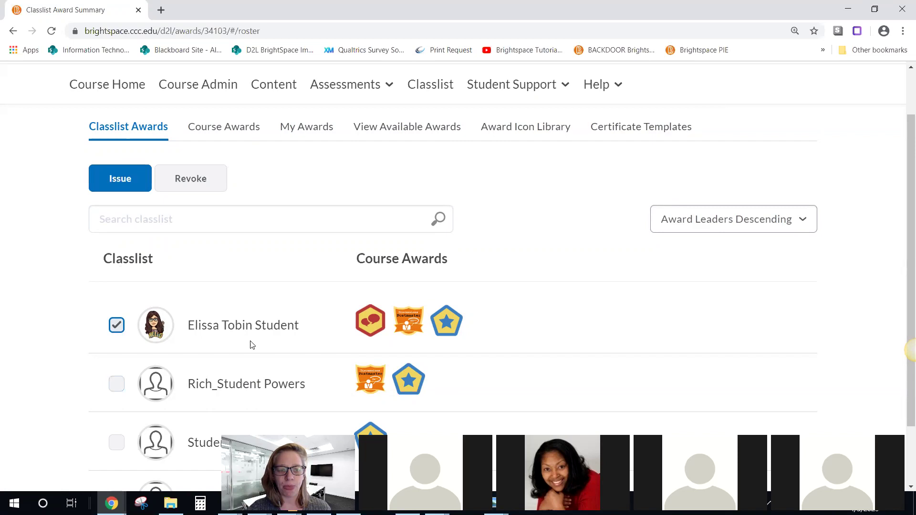
# Step: Issue the Completed All Week 13 Tasks Award to the first student with criteria 'You completed all the tasks!'
pyautogui.click(126, 182)
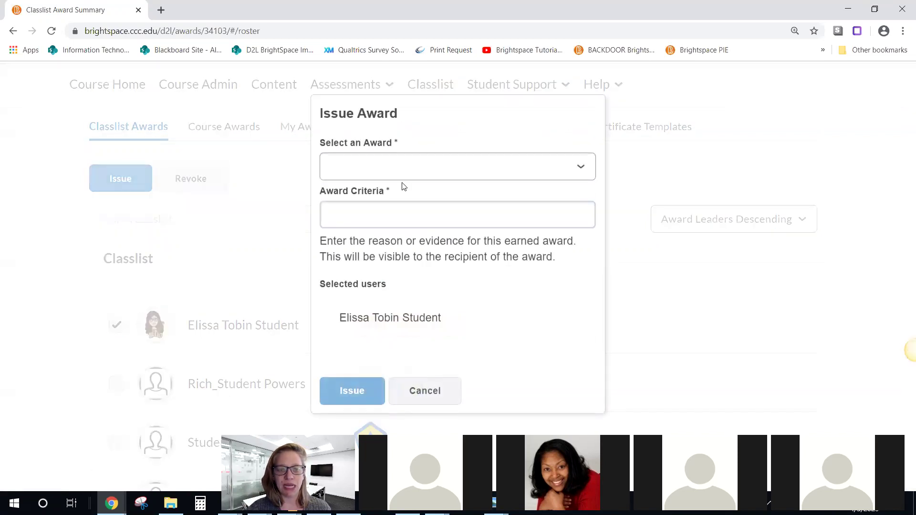
pyautogui.click(408, 171)
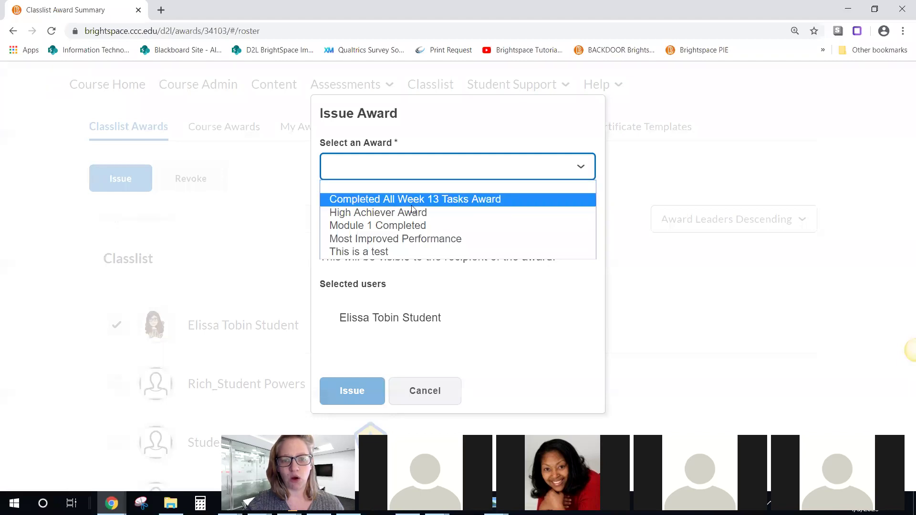
pyautogui.click(490, 200)
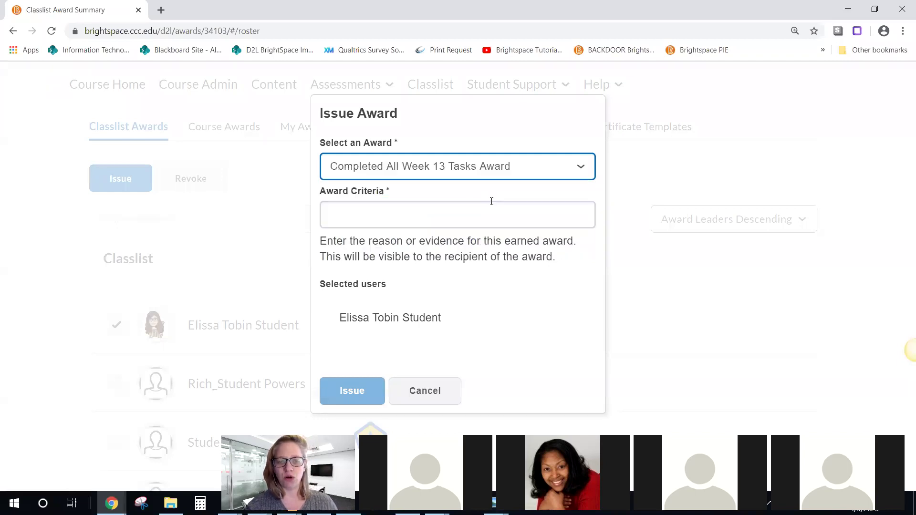
pyautogui.click(365, 218)
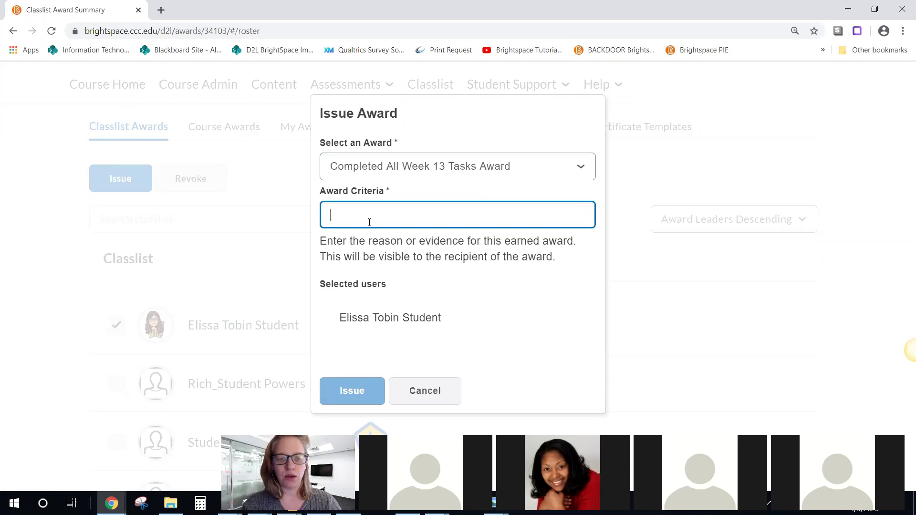
pyautogui.write('You')
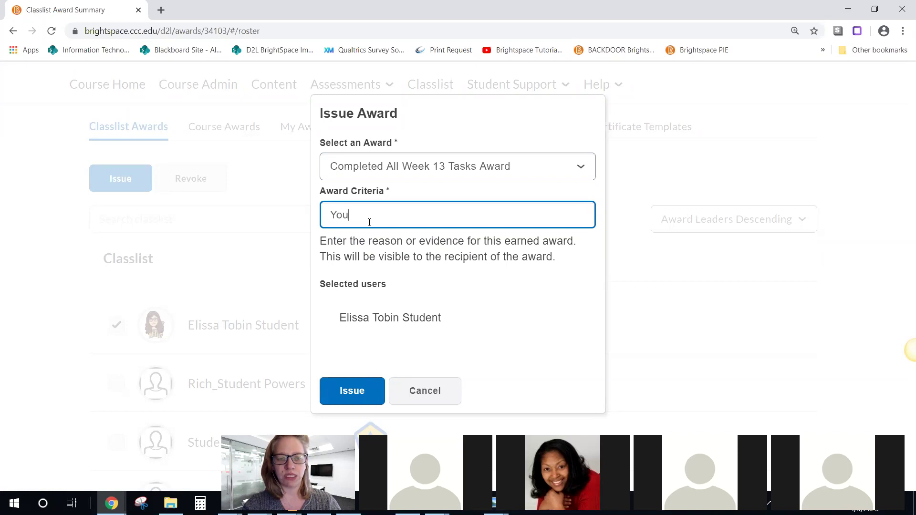
pyautogui.write(' completed a')
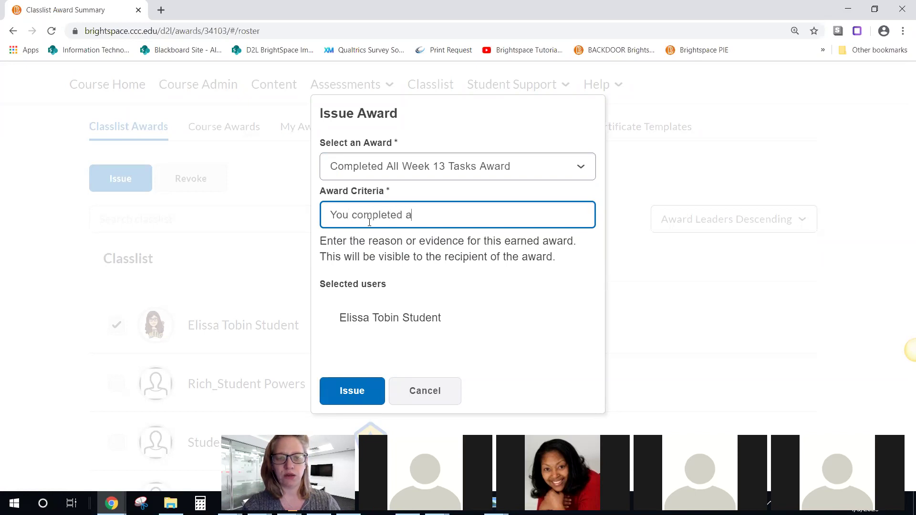
pyautogui.write('ll the tasks!')
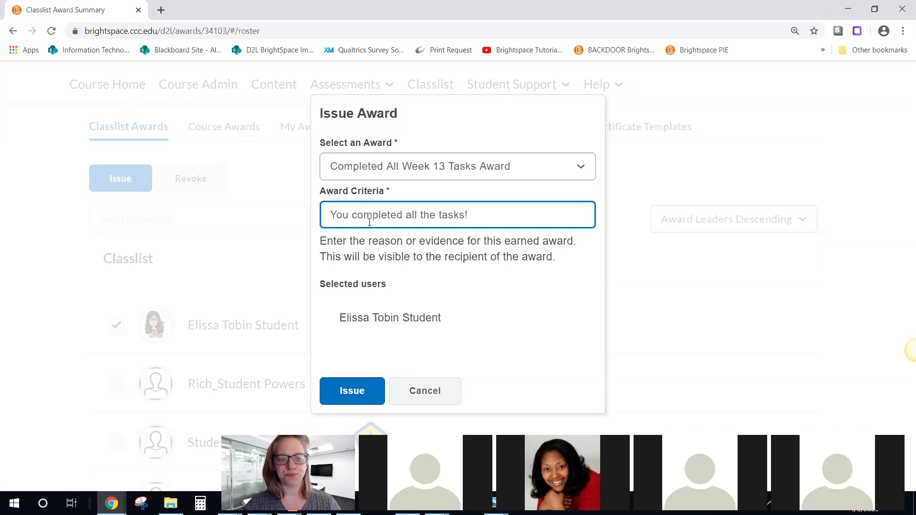
pyautogui.click(351, 390)
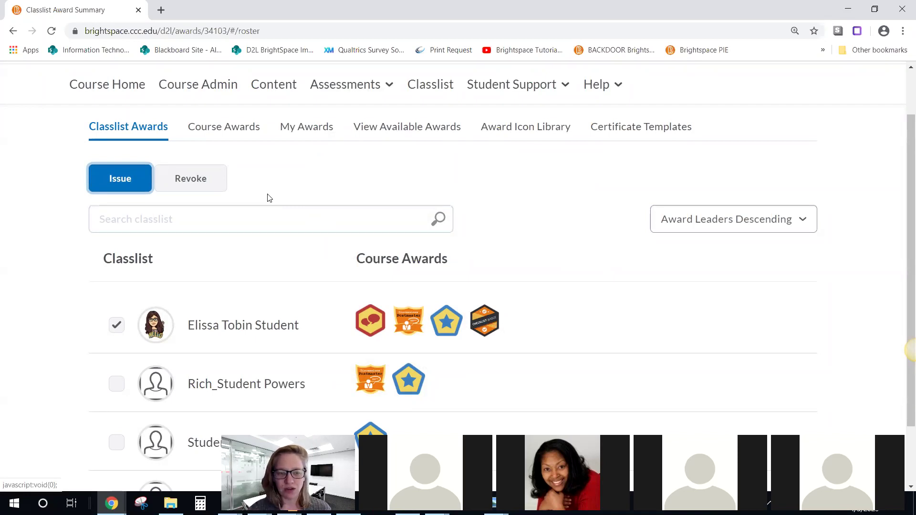
pyautogui.click(225, 128)
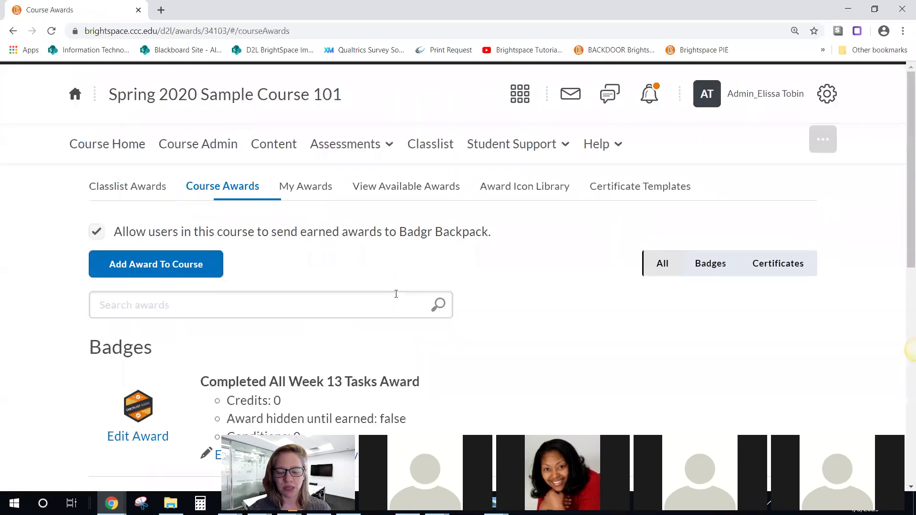
# Step: Open the first award's properties for editing and set its Credits to 0
pyautogui.scroll(-2, 394, 292)
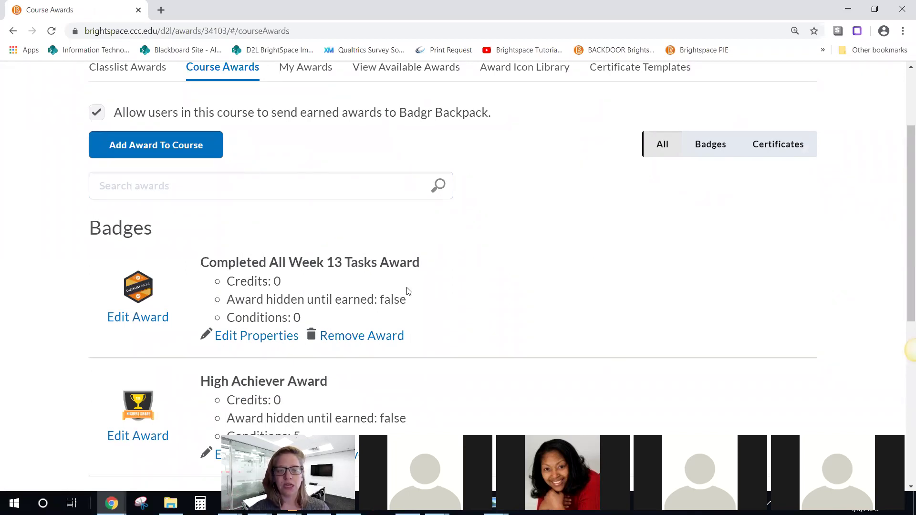
pyautogui.scroll(-1, 407, 294)
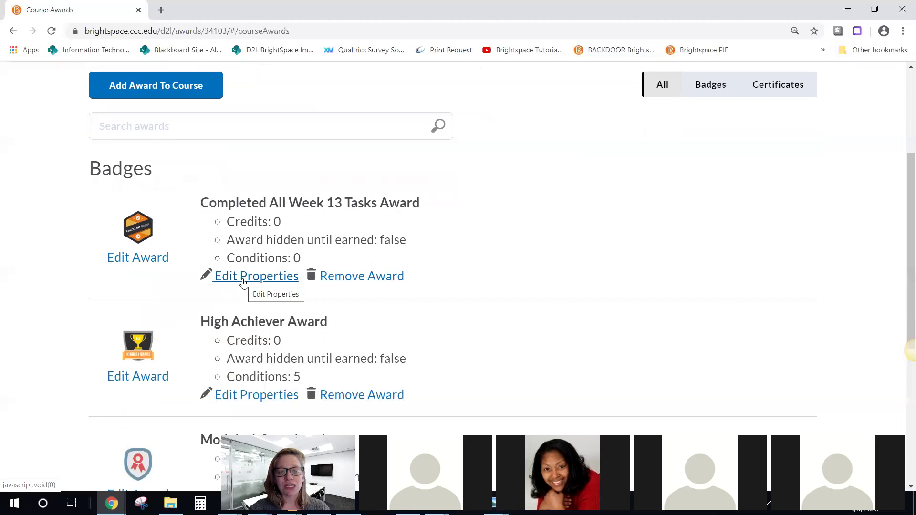
pyautogui.click(243, 282)
pyautogui.click(267, 250)
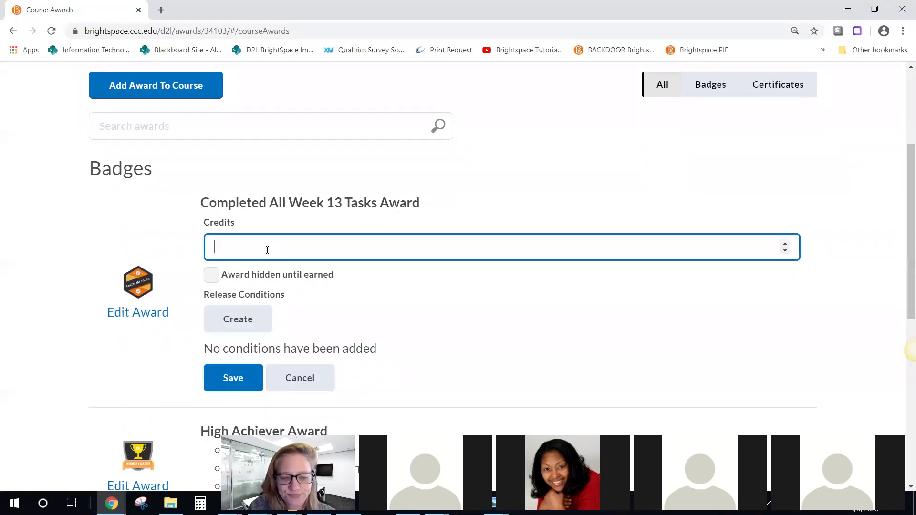
pyautogui.write('0')
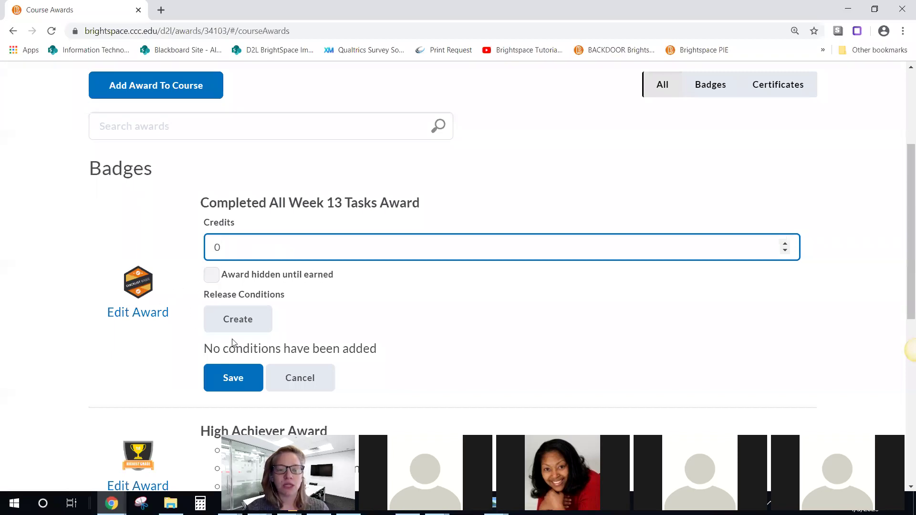
# Step: Add a Completed checklist release condition for the Week 13: Class Activities checklist
pyautogui.click(238, 323)
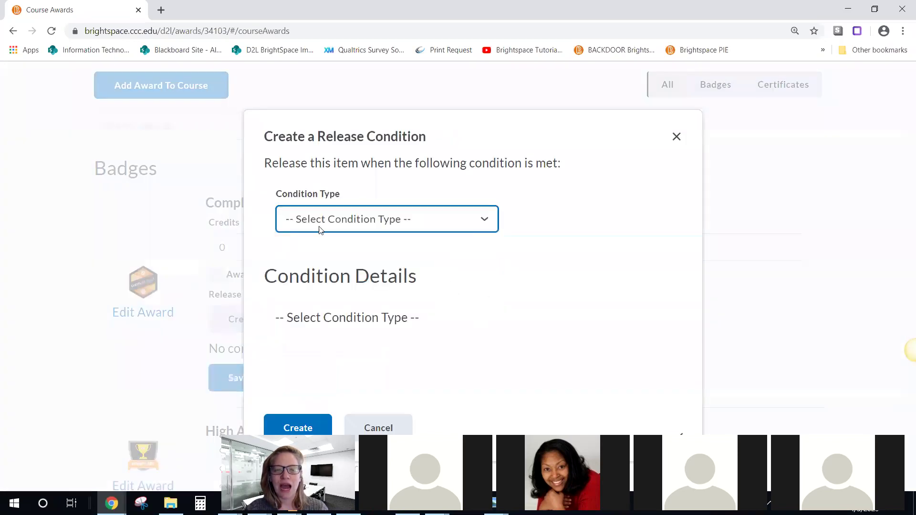
pyautogui.click(320, 225)
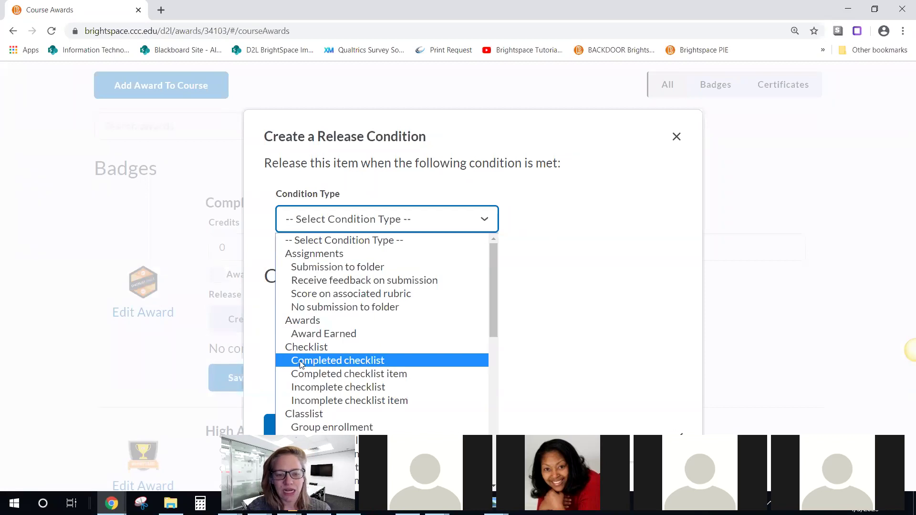
pyautogui.click(351, 359)
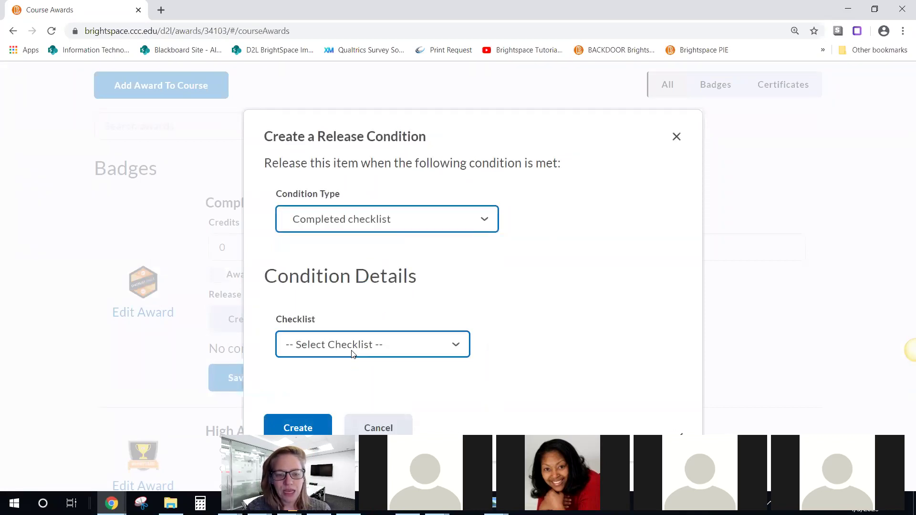
pyautogui.click(351, 352)
pyautogui.click(491, 330)
pyautogui.click(380, 343)
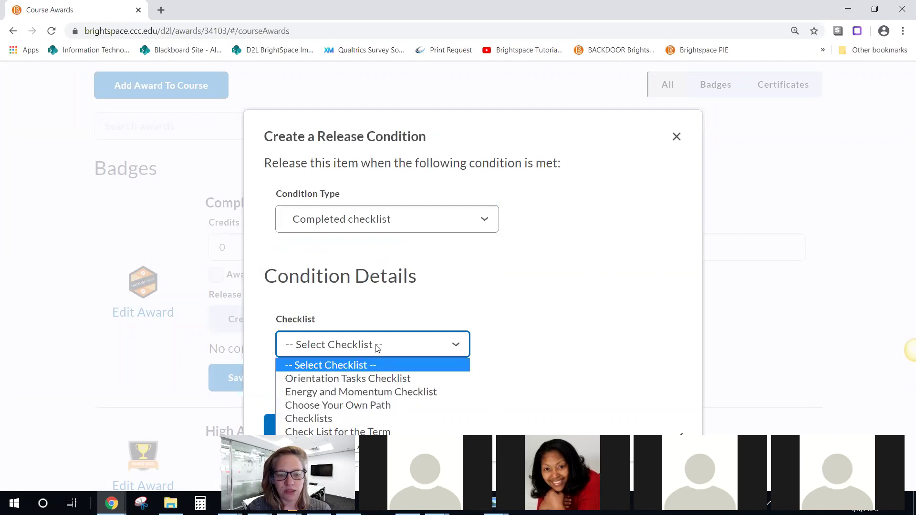
pyautogui.click(469, 127)
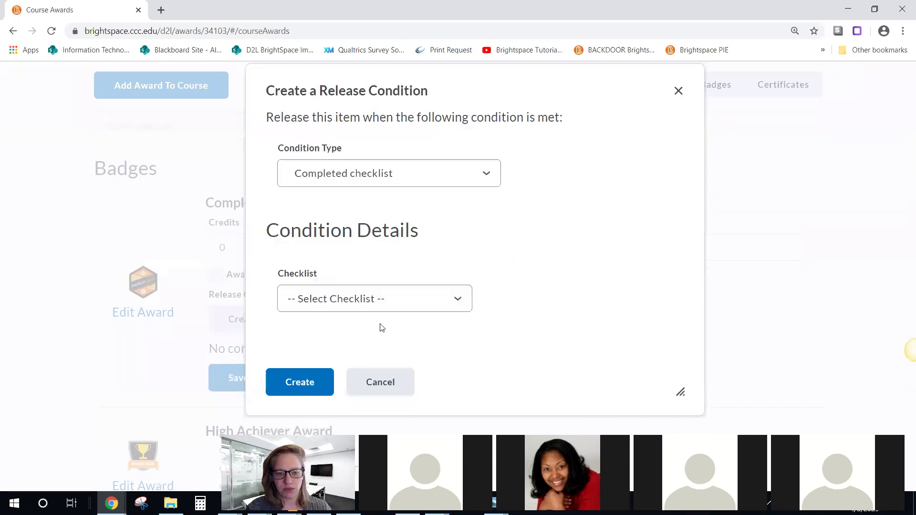
pyautogui.click(379, 306)
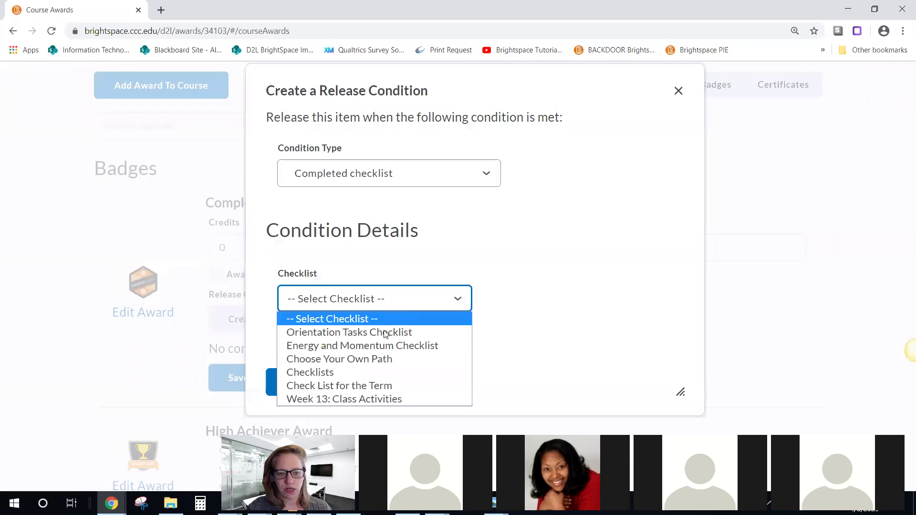
pyautogui.click(380, 399)
pyautogui.click(279, 382)
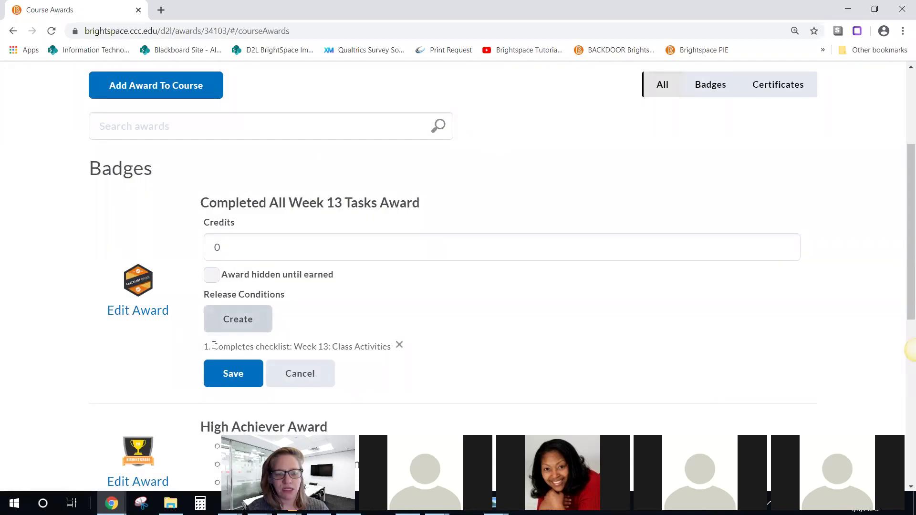
# Step: Save the Week 13 award with its new checklist condition
pyautogui.moveTo(212, 346); pyautogui.dragTo(386, 346)
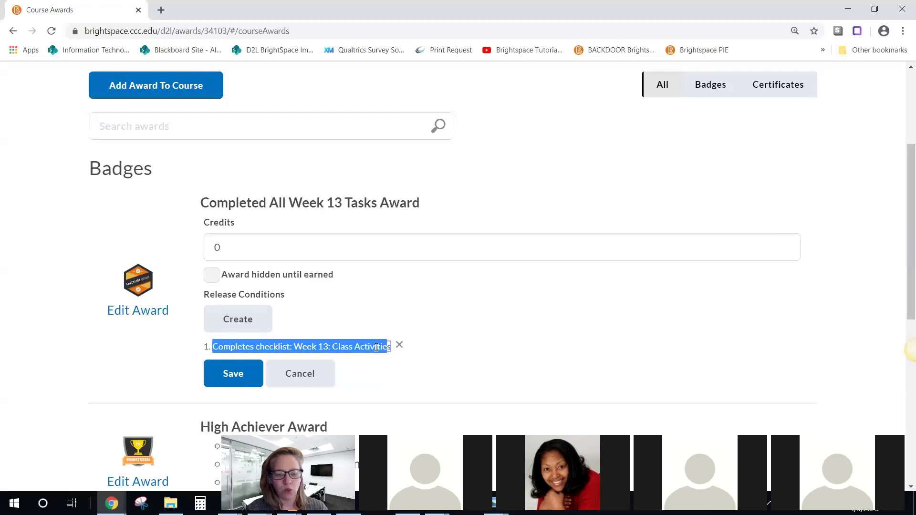
pyautogui.click(377, 347)
pyautogui.click(232, 375)
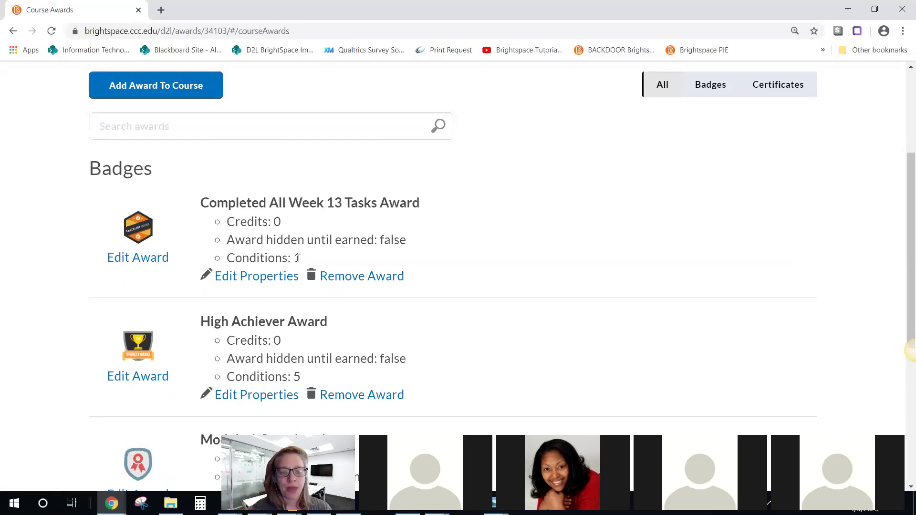
pyautogui.click(230, 275)
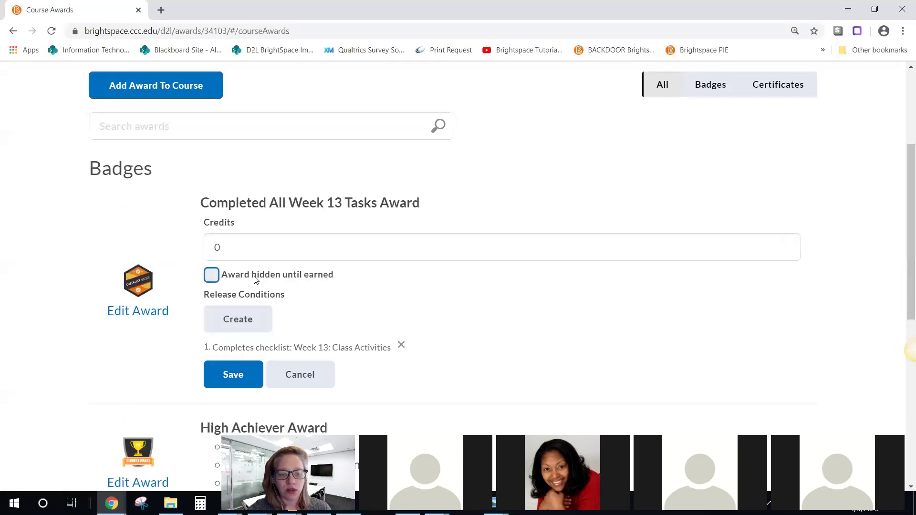
pyautogui.click(244, 316)
pyautogui.click(348, 222)
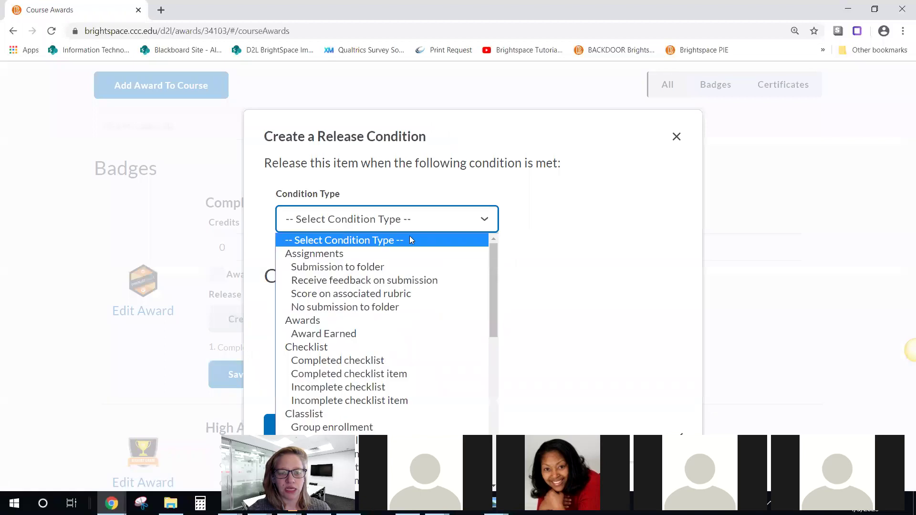
pyautogui.click(557, 238)
pyautogui.click(481, 221)
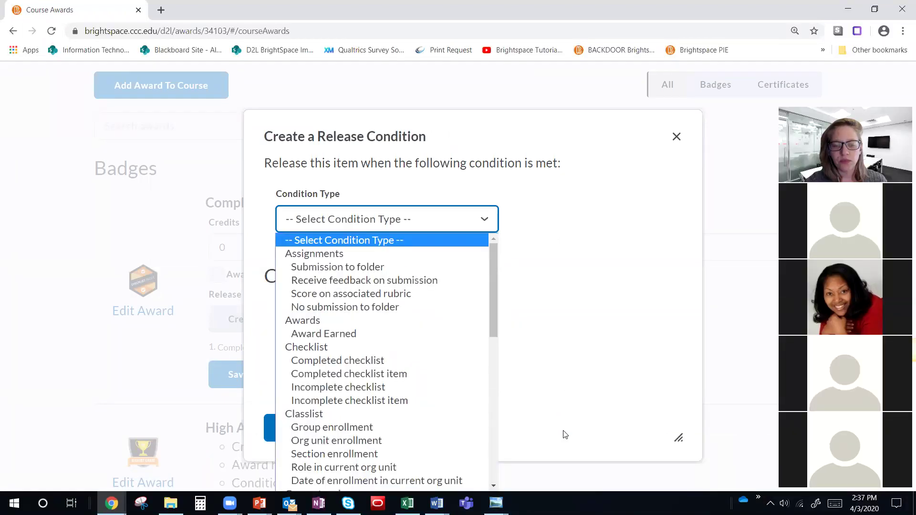
pyautogui.moveTo(495, 250); pyautogui.dragTo(494, 375)
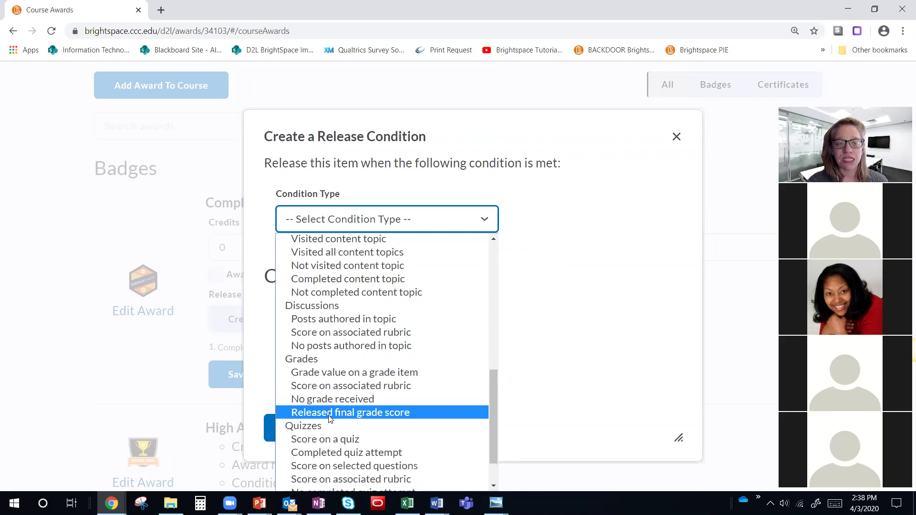
pyautogui.scroll(-2, 330, 419)
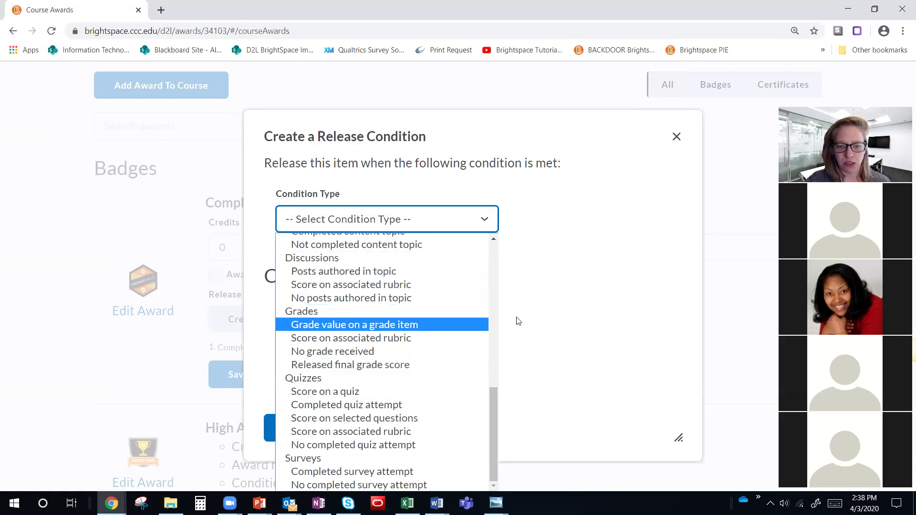
pyautogui.click(613, 189)
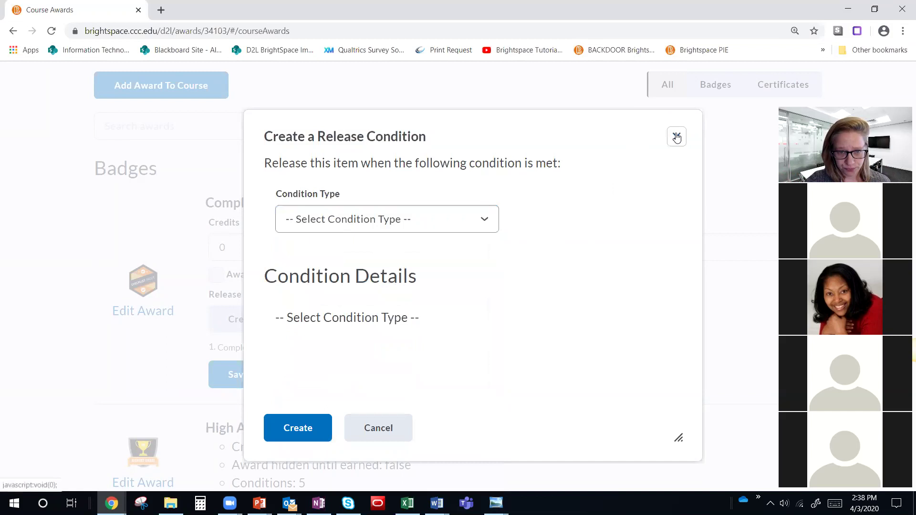
pyautogui.click(677, 136)
pyautogui.click(232, 375)
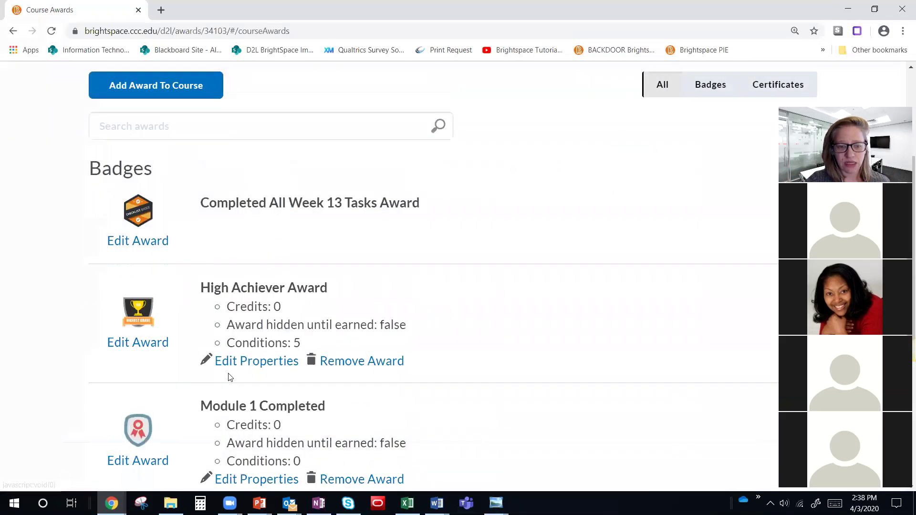
pyautogui.scroll(2, 229, 373)
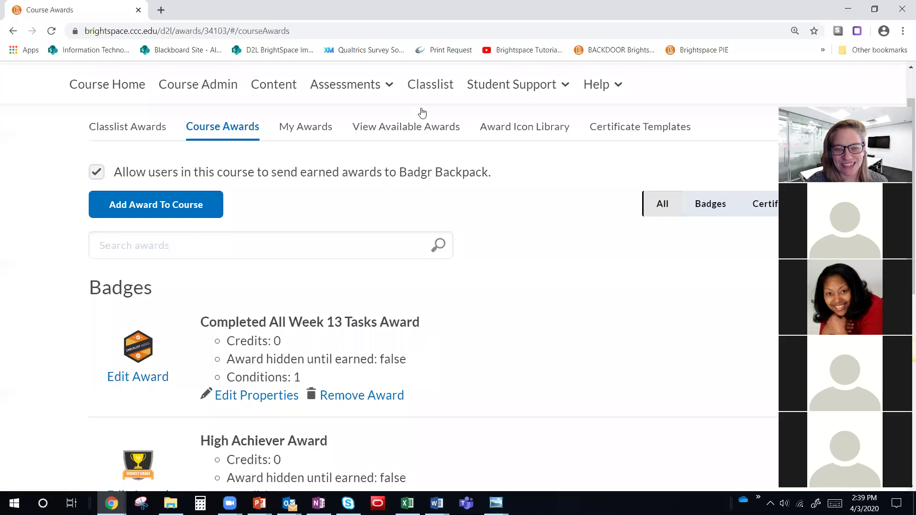
pyautogui.click(373, 125)
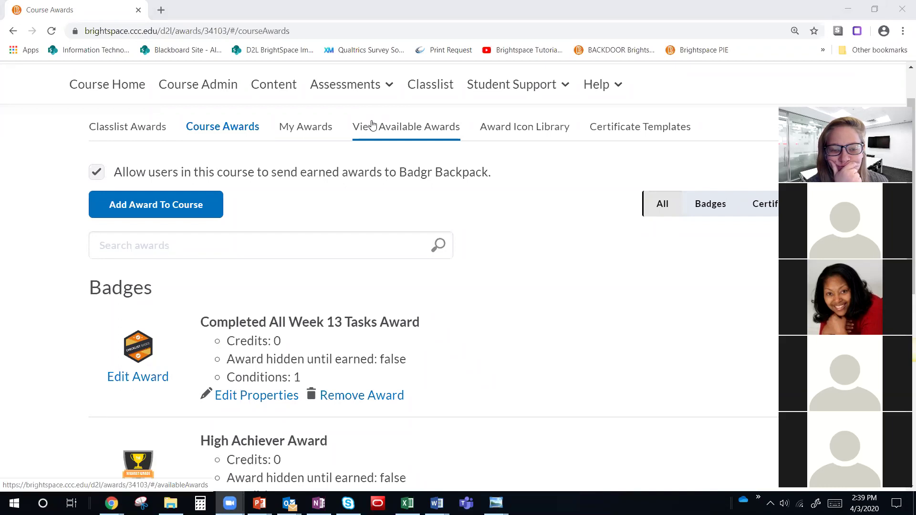
# Step: Reopen the Week 13 award for editing and start a new release condition at enlarged zoom
pyautogui.click(255, 397)
pyautogui.click(241, 437)
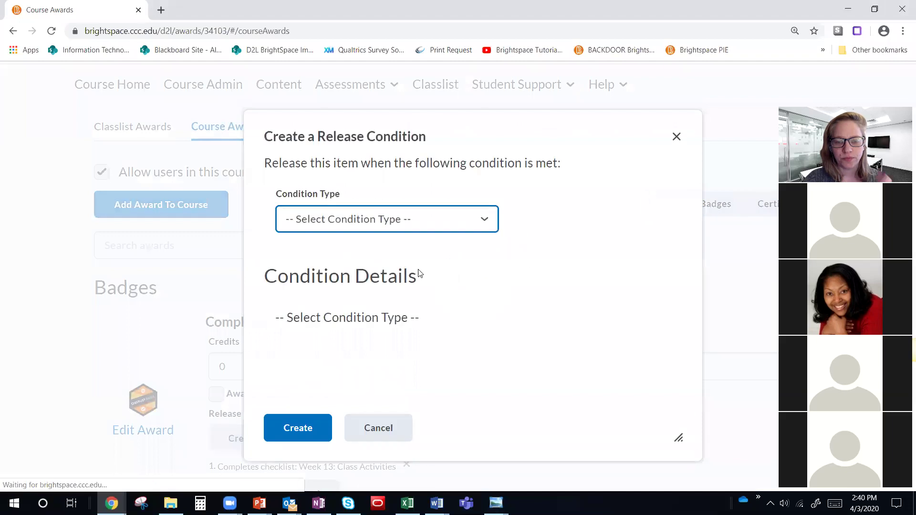
pyautogui.click(453, 228)
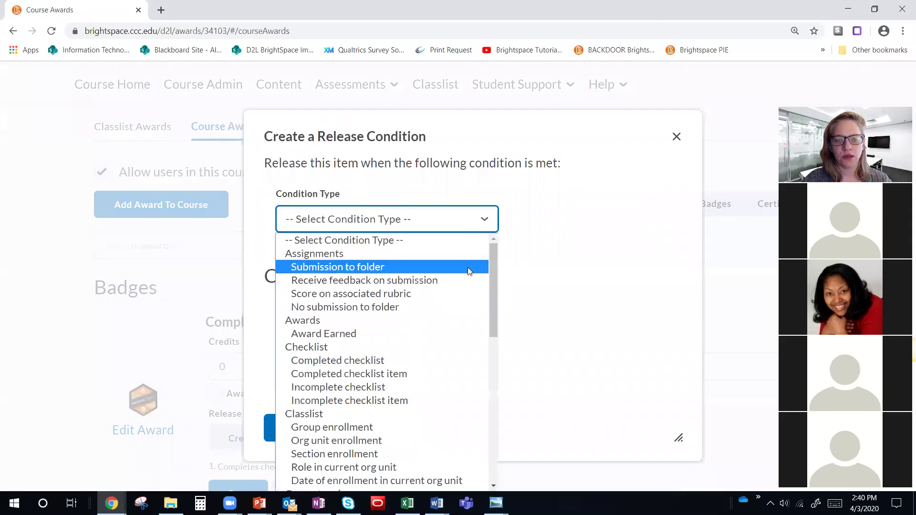
pyautogui.hotkey('ctrl', '+')
pyautogui.click(493, 311)
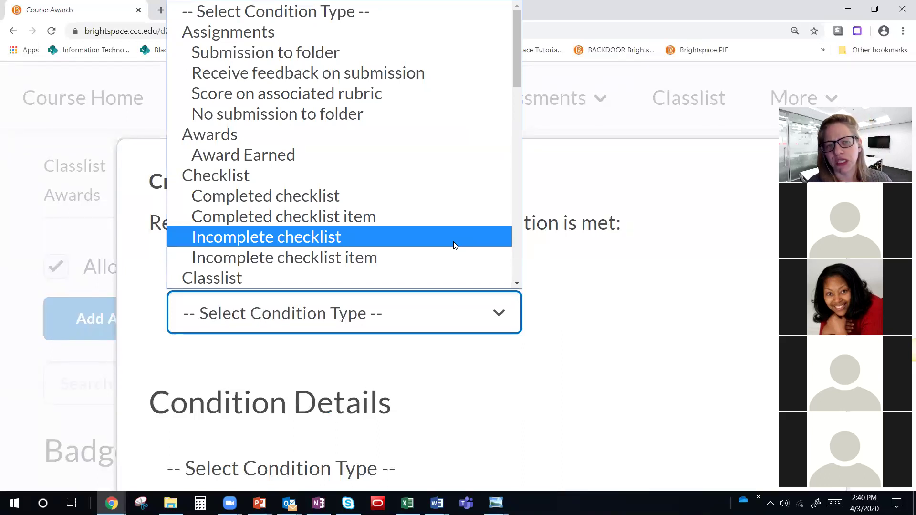
# Step: Browse the Condition Type list, then close the dialog without adding anything and zoom back out
pyautogui.click(656, 305)
pyautogui.click(320, 315)
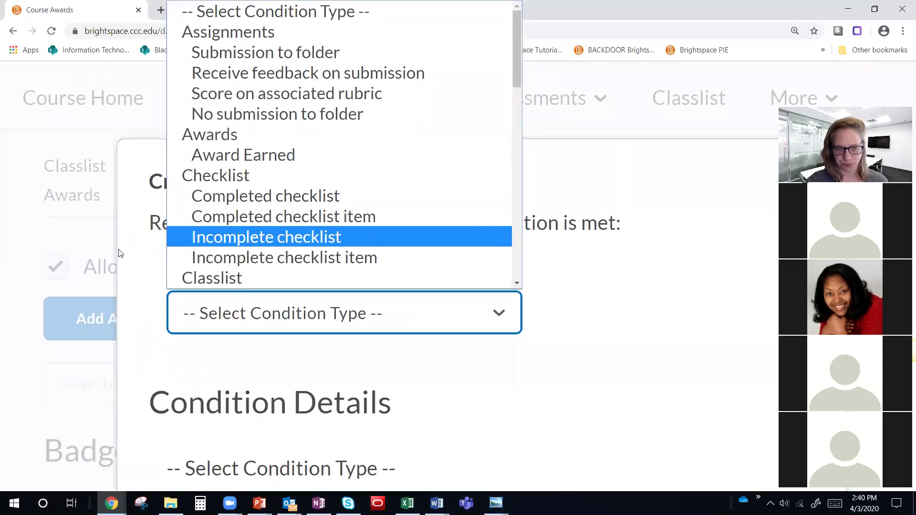
pyautogui.click(130, 239)
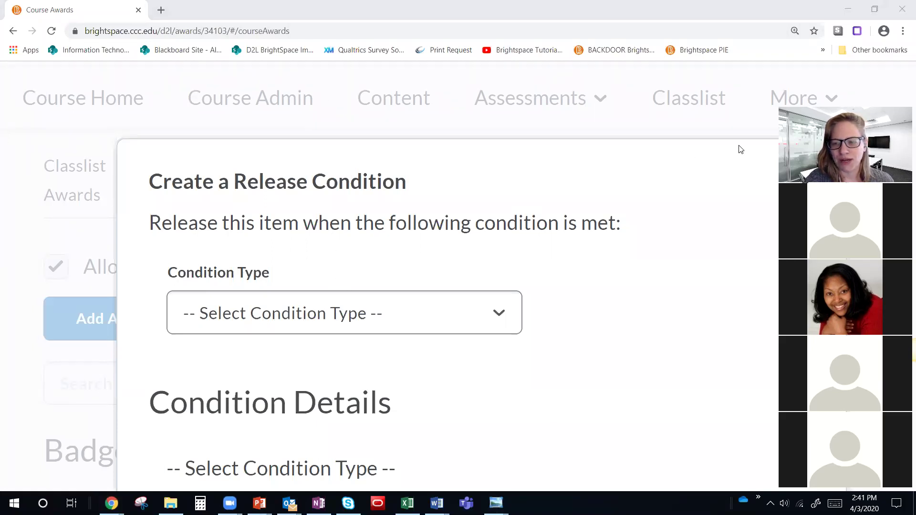
pyautogui.click(805, 181)
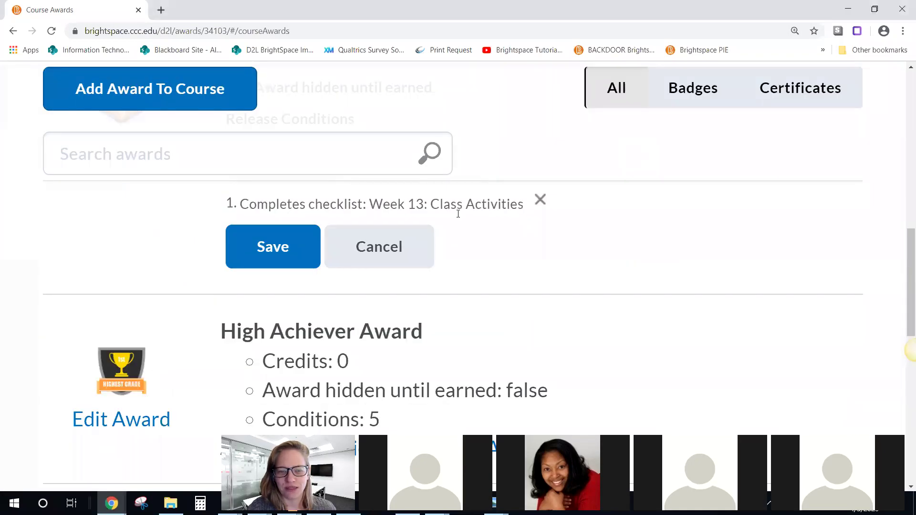
pyautogui.hotkey('ctrl', '-')
pyautogui.hotkey('ctrl', '-')
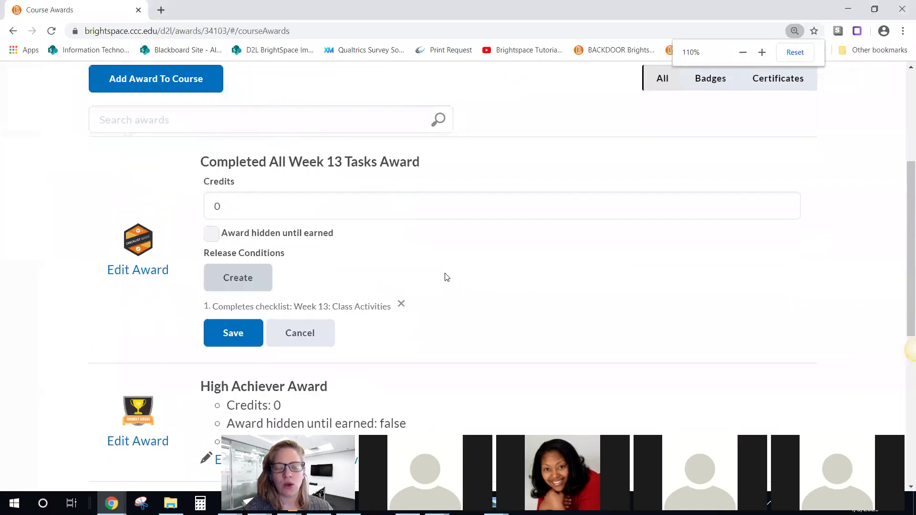
pyautogui.scroll(4, 446, 277)
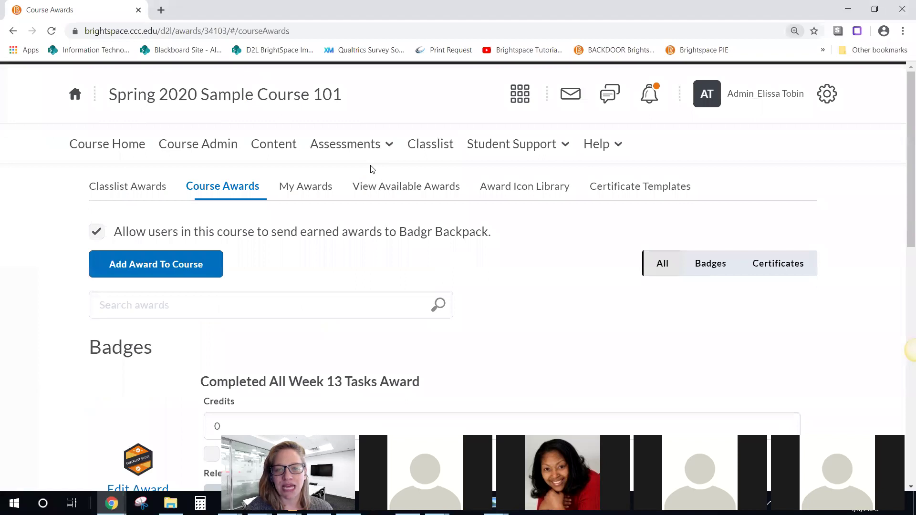
# Step: Go to Course Admin and open Intelligent Agents under Communication
pyautogui.click(199, 148)
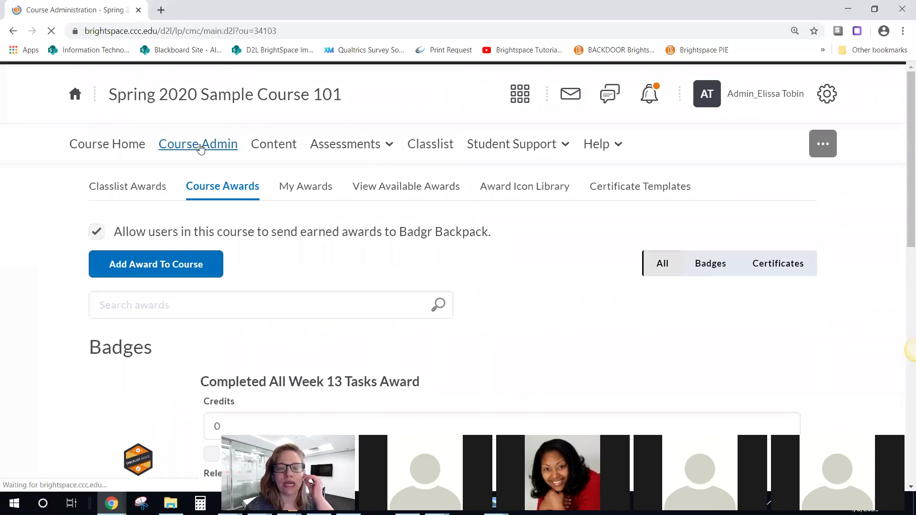
pyautogui.scroll(-3, 280, 224)
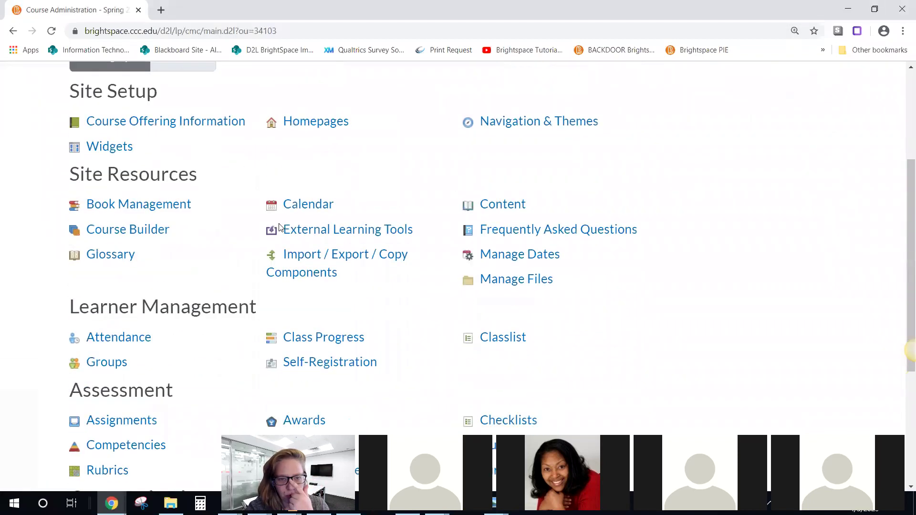
pyautogui.scroll(3, 279, 229)
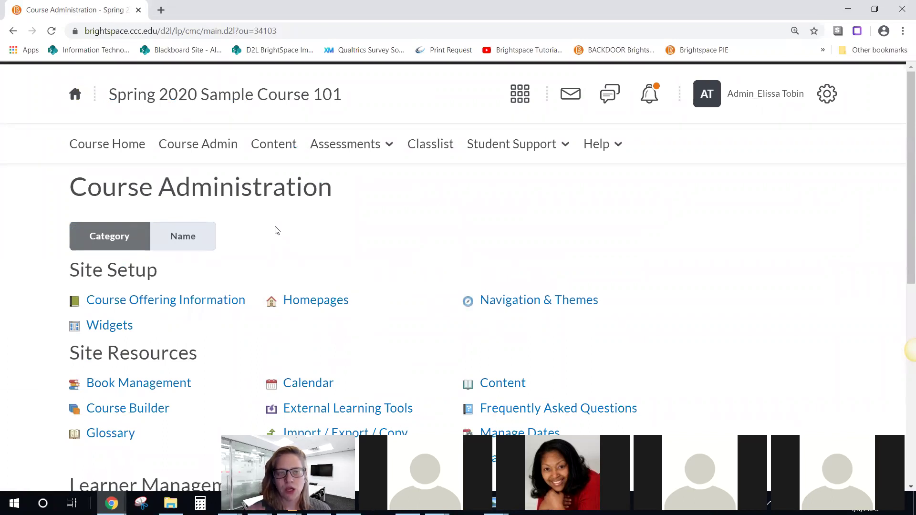
pyautogui.scroll(-1, 296, 211)
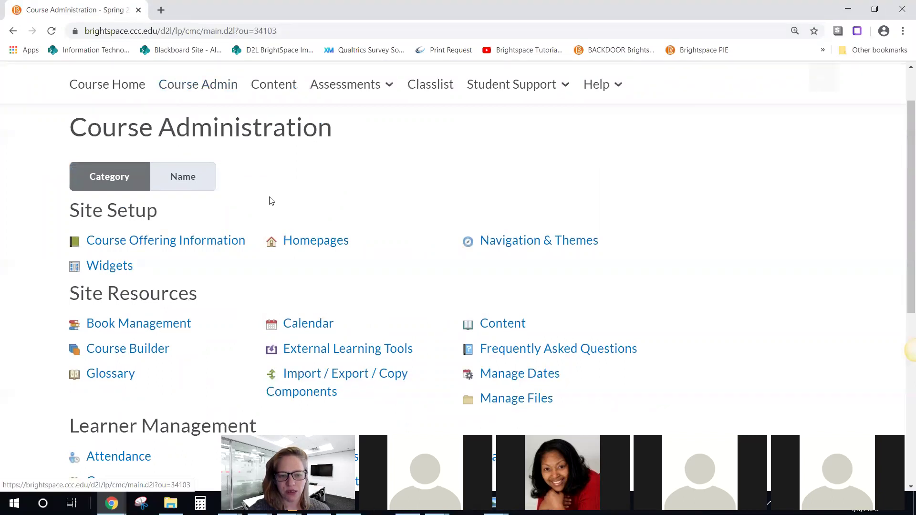
pyautogui.scroll(-3, 269, 198)
pyautogui.scroll(-3, 270, 201)
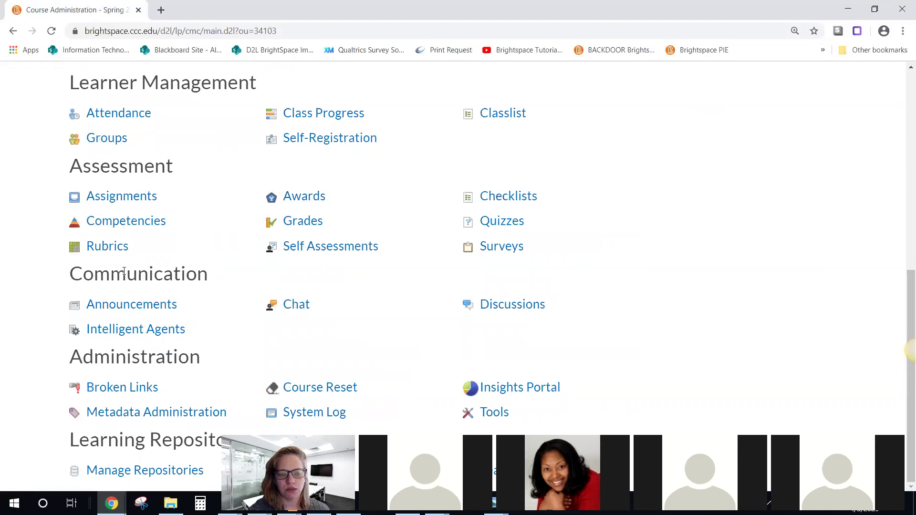
pyautogui.click(132, 332)
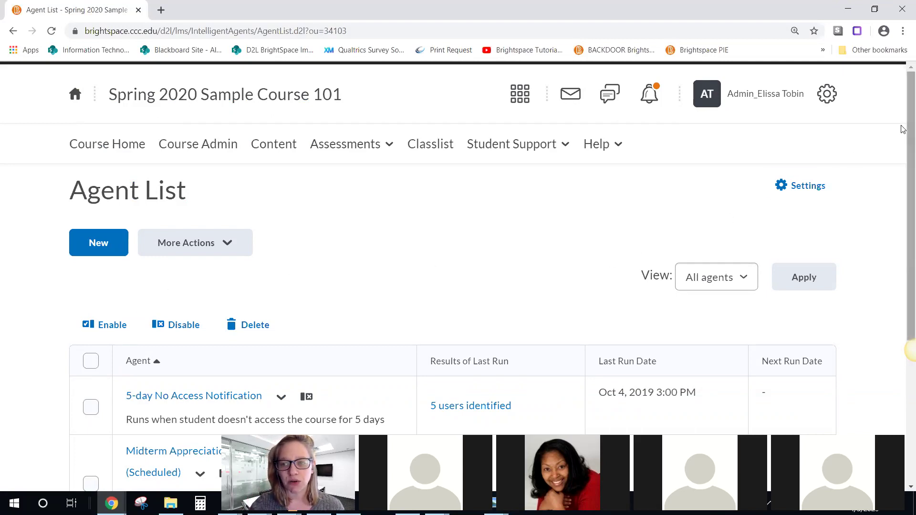
pyautogui.moveTo(903, 128); pyautogui.dragTo(906, 204)
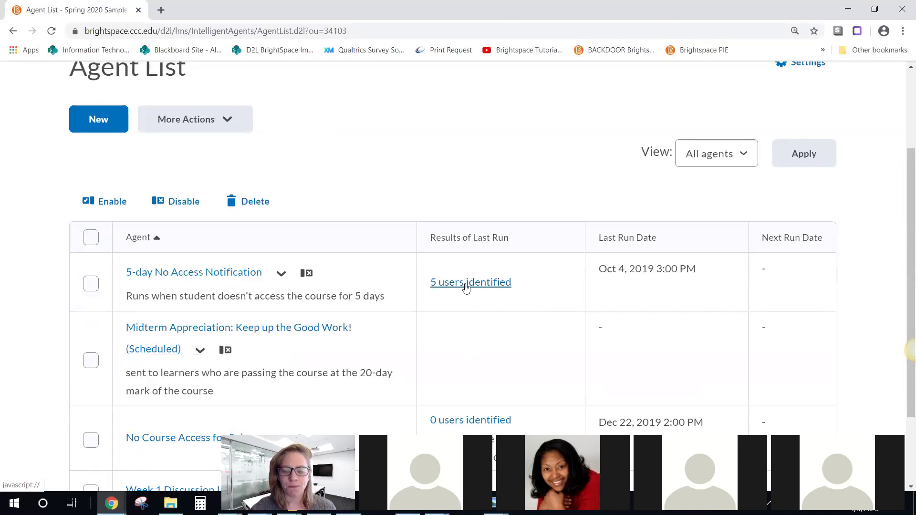
pyautogui.scroll(-2, 286, 257)
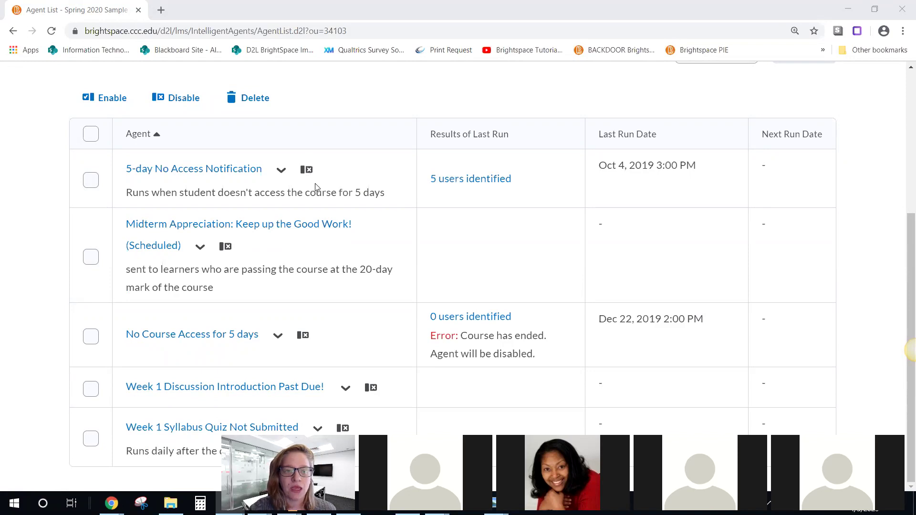
pyautogui.scroll(4, 308, 181)
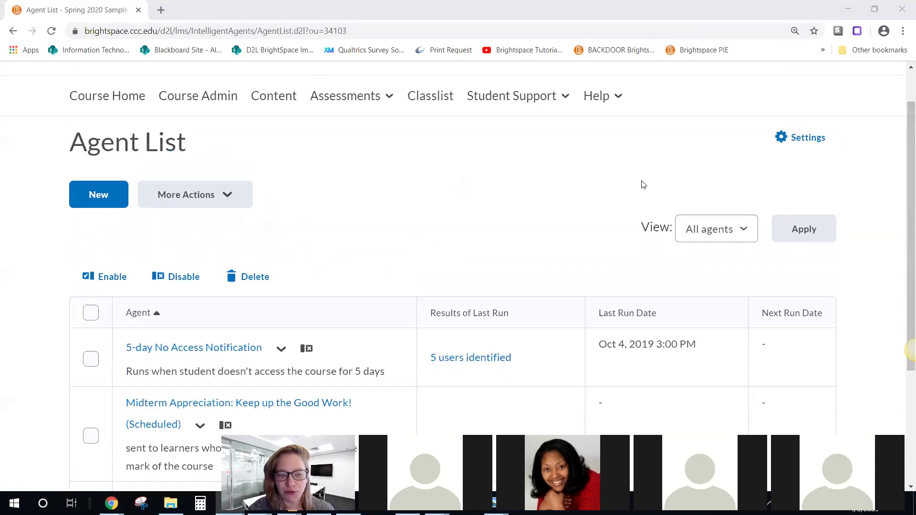
pyautogui.click(802, 142)
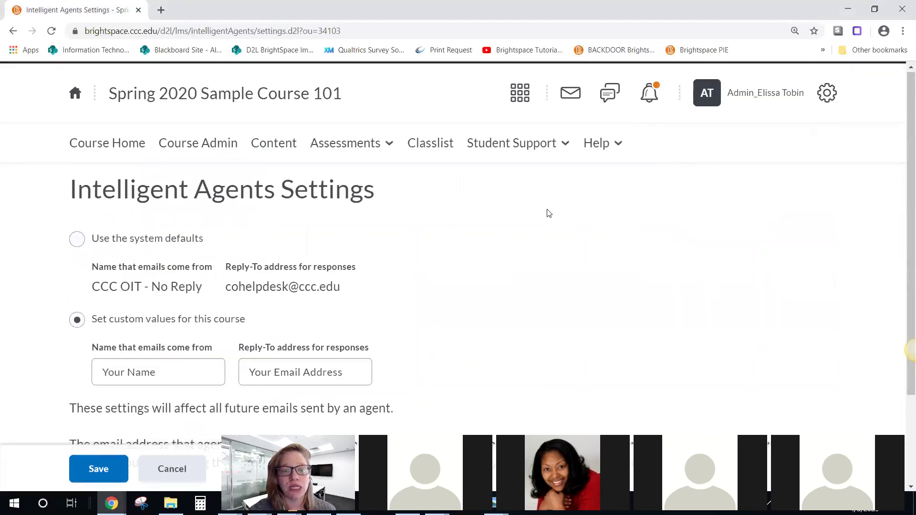
# Step: Switch the agent email settings to custom values for this course
pyautogui.scroll(-1, 548, 214)
pyautogui.click(121, 260)
pyautogui.moveTo(120, 261); pyautogui.dragTo(115, 260)
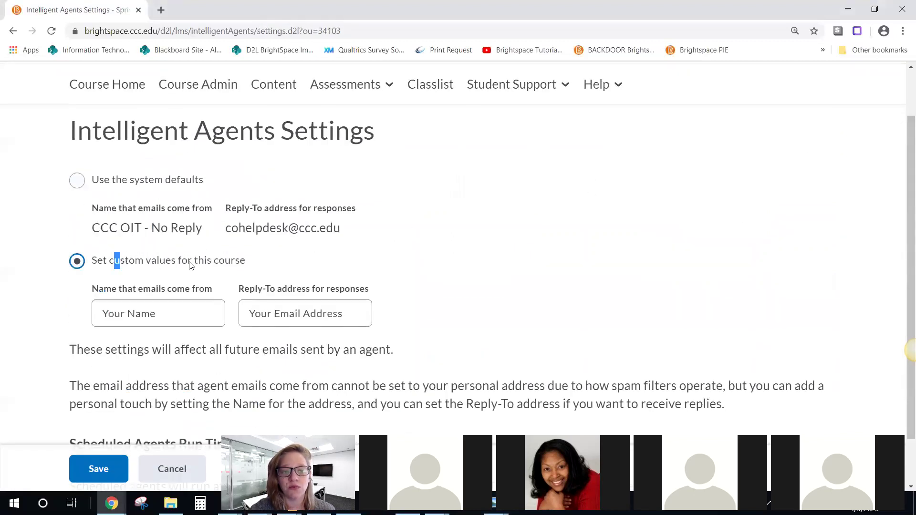
pyautogui.moveTo(190, 265); pyautogui.dragTo(240, 262)
pyautogui.click(170, 310)
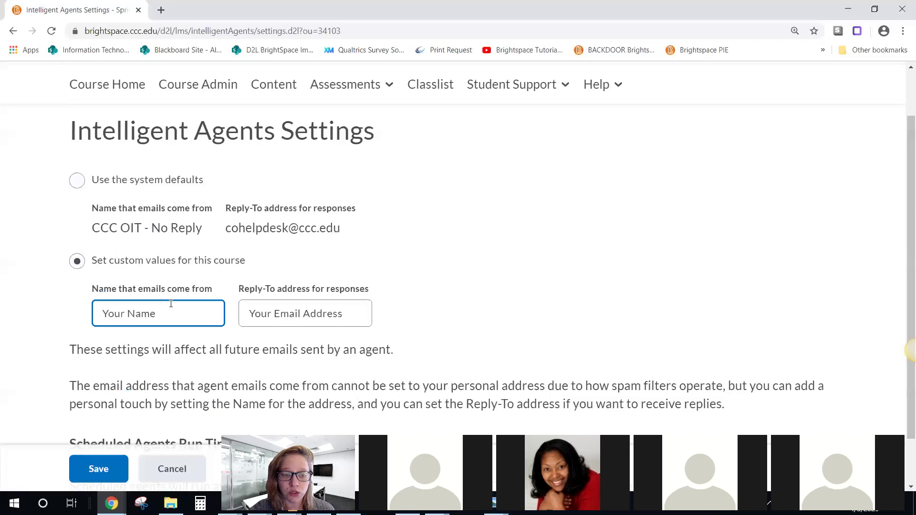
pyautogui.moveTo(92, 228); pyautogui.dragTo(347, 231)
pyautogui.click(348, 231)
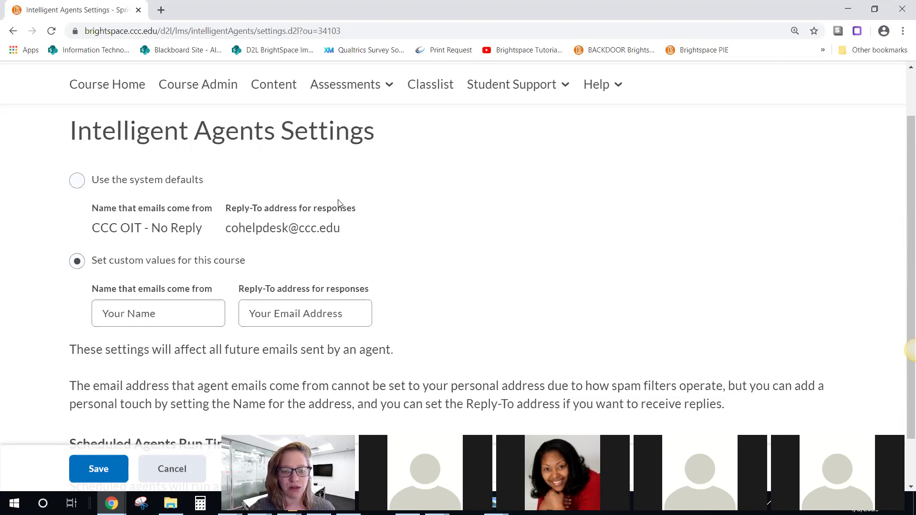
pyautogui.moveTo(342, 232); pyautogui.dragTo(129, 227)
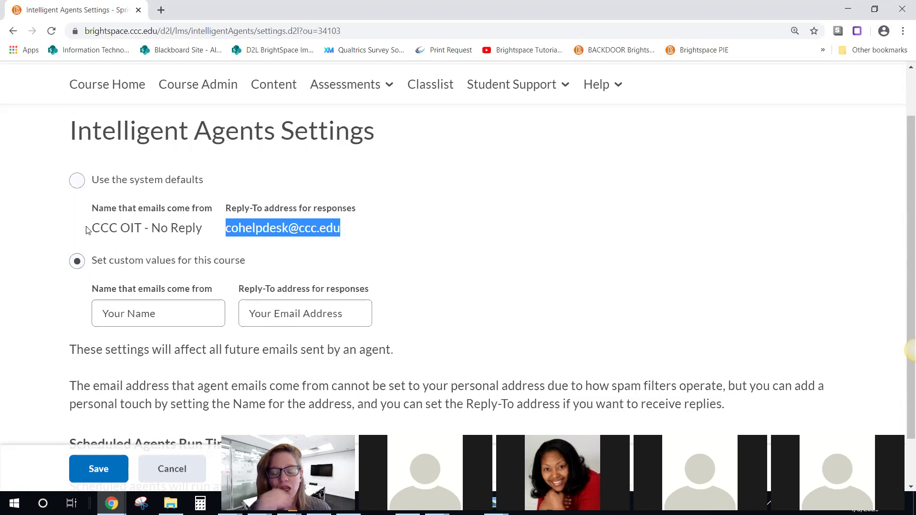
# Step: Enter the instructor's sender name and reply-to e-mail address, then save the settings
pyautogui.click(134, 285)
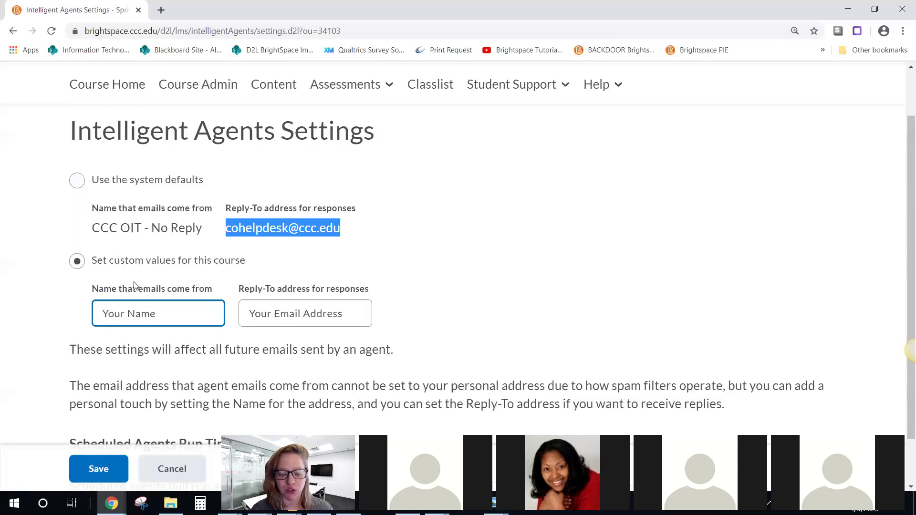
pyautogui.click(136, 313)
pyautogui.write('El')
pyautogui.press('BackSpace')
pyautogui.press('BackSpace')
pyautogui.press('BackSpace')
pyautogui.press('BackSpace')
pyautogui.press('BackSpace')
pyautogui.press('BackSpace')
pyautogui.press('BackSpace')
pyautogui.press('BackSpace')
pyautogui.press('BackSpace')
pyautogui.press('Delete')
pyautogui.press('Delete')
pyautogui.press('Delete')
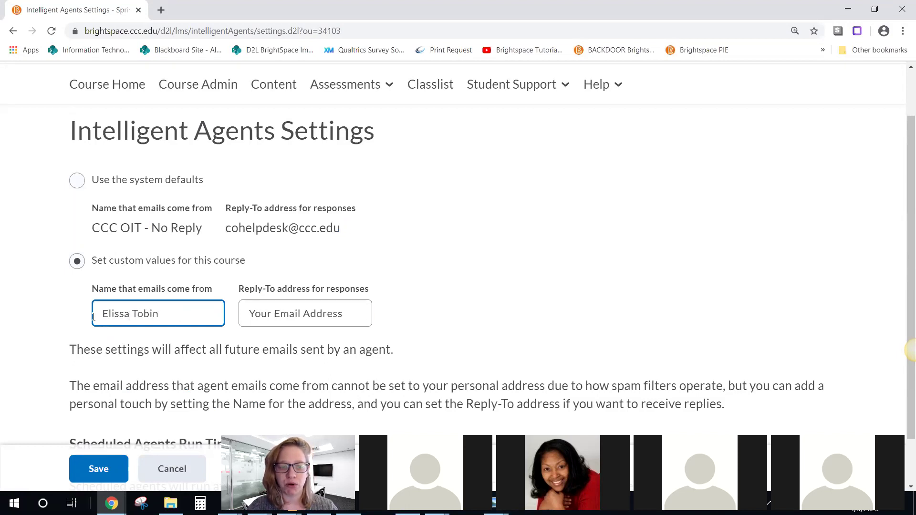
pyautogui.click(361, 310)
pyautogui.hotkey('ctrl', 'a')
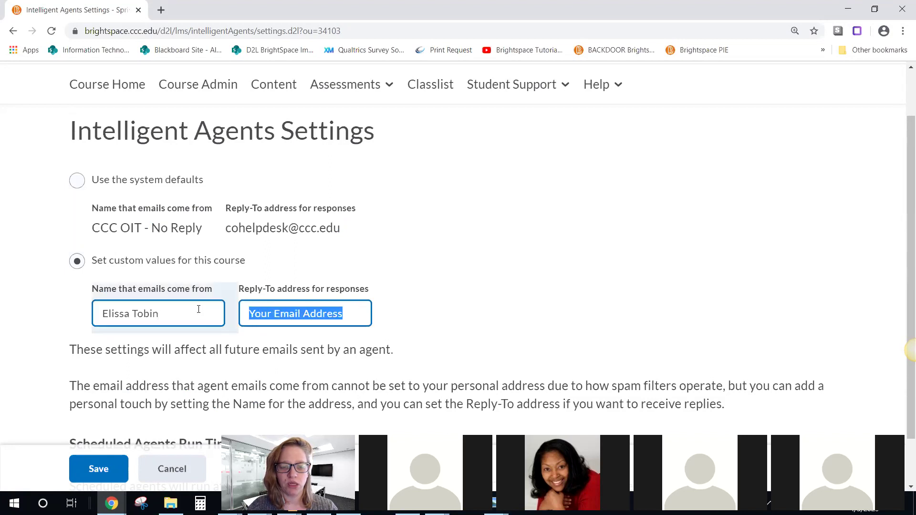
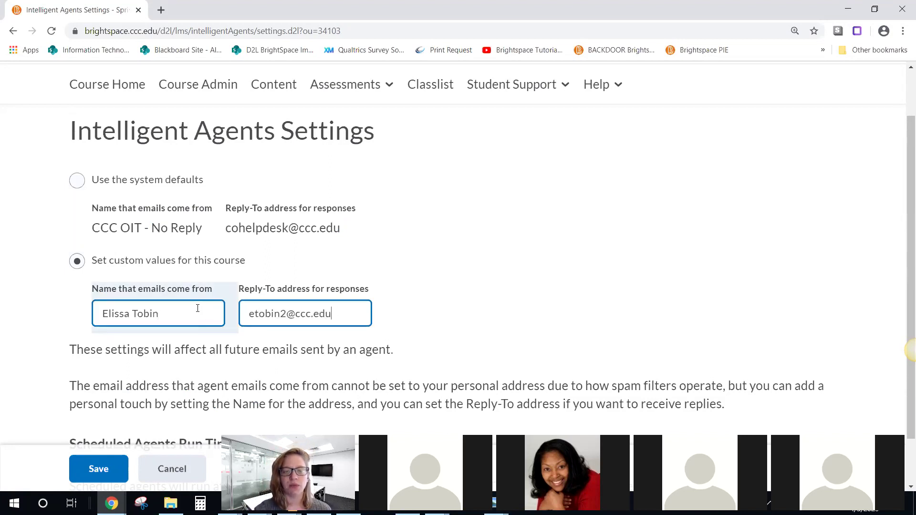
pyautogui.click(513, 296)
pyautogui.scroll(-1, 505, 274)
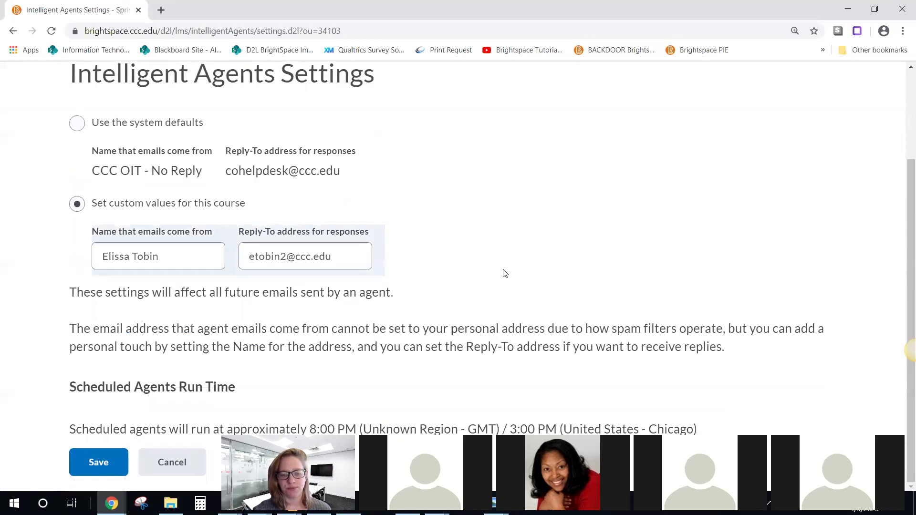
pyautogui.click(98, 462)
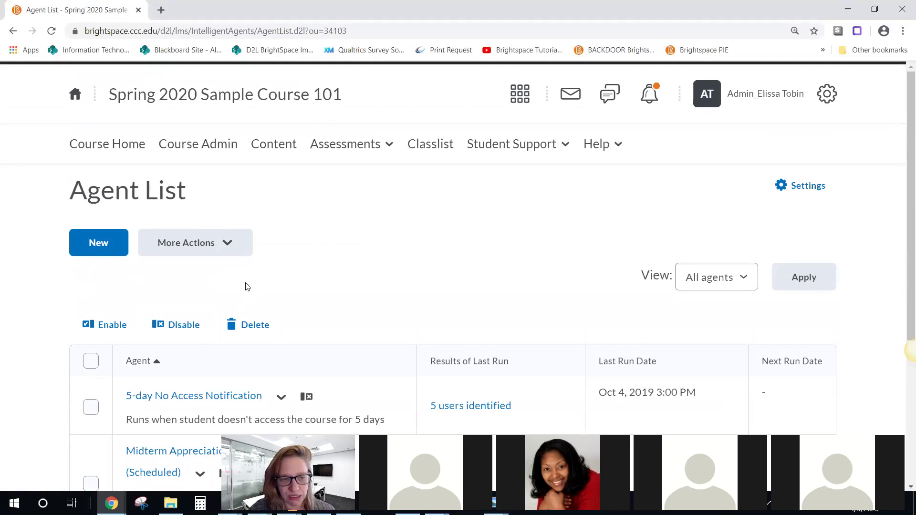
# Step: Start a new intelligent agent from the Agent List
pyautogui.click(97, 244)
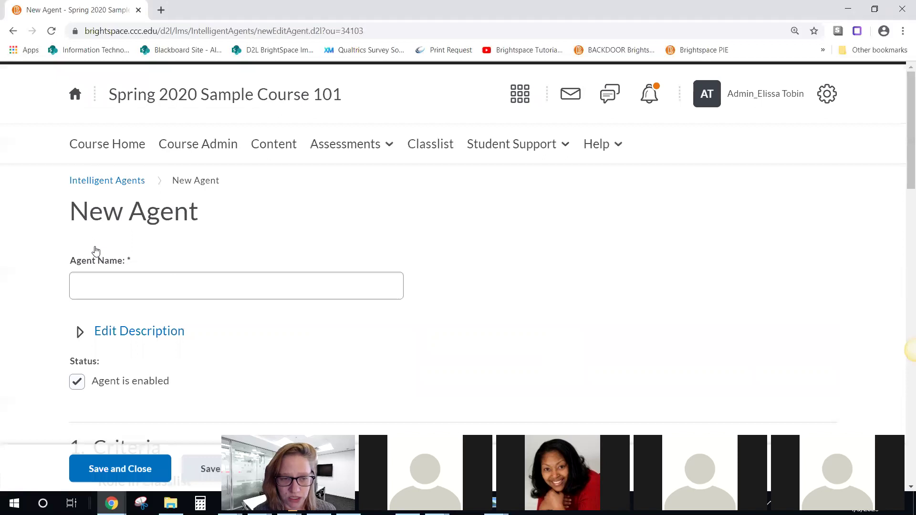
# Step: Name the agent 'No Course Access for 3 Days'
pyautogui.click(95, 285)
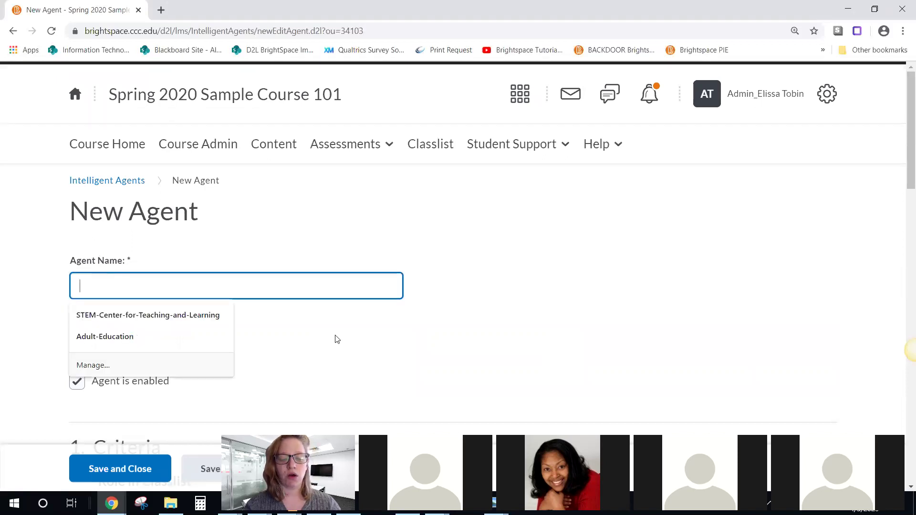
pyautogui.write('No Course Acces')
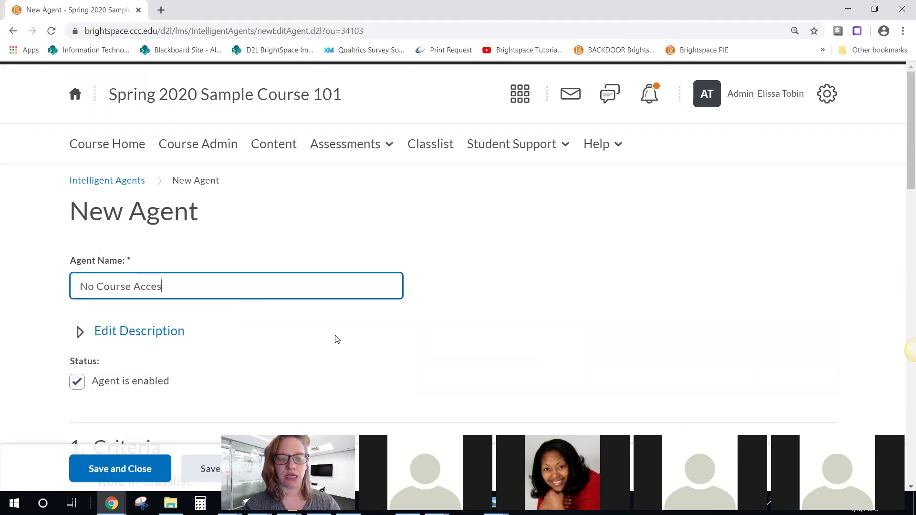
pyautogui.write('s for 3 Da')
pyautogui.press('BackSpace')
pyautogui.press('BackSpace')
pyautogui.write('DAys')
pyautogui.press('BackSpace')
pyautogui.press('BackSpace')
pyautogui.press('BackSpace')
pyautogui.write('ays')
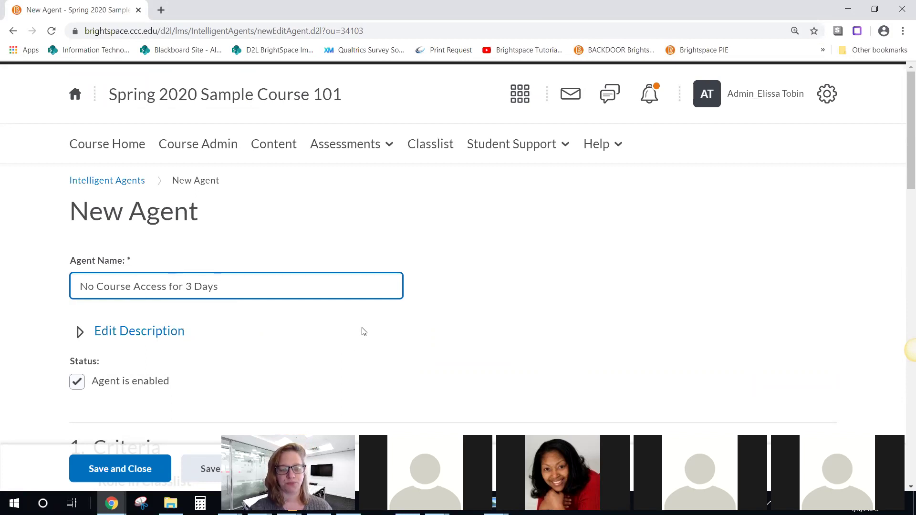
# Step: Add the description 'Issued when student hasn't accessed course in 3 days'
pyautogui.scroll(-3, 362, 310)
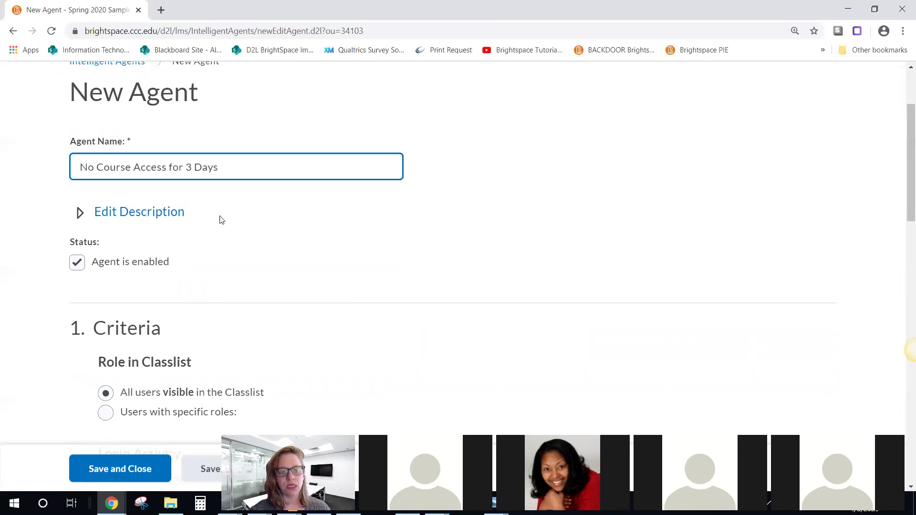
pyautogui.click(142, 214)
pyautogui.click(123, 279)
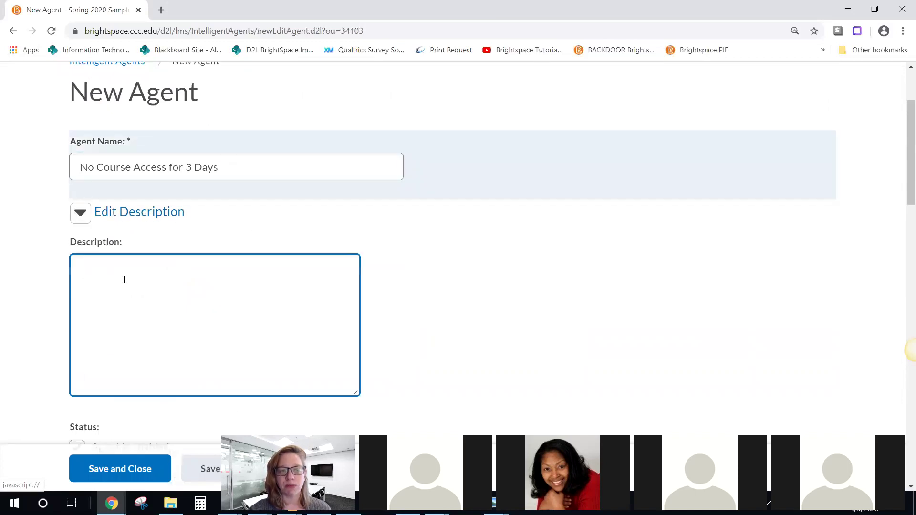
pyautogui.write('ISsued')
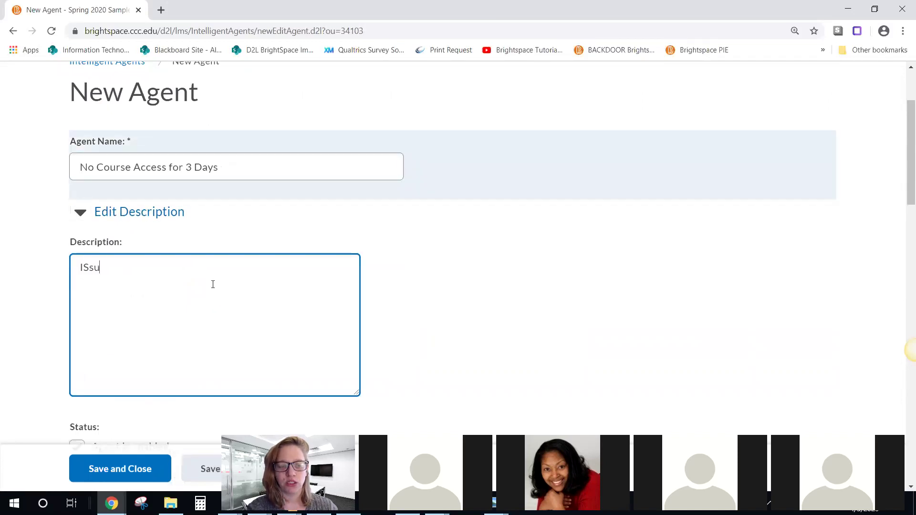
pyautogui.press('BackSpace')
pyautogui.press('BackSpace')
pyautogui.press('BackSpace')
pyautogui.press('BackSpace')
pyautogui.press('BackSpace')
pyautogui.write('ssued when student hasnt')
pyautogui.press('BackSpace')
pyautogui.write("'t a")
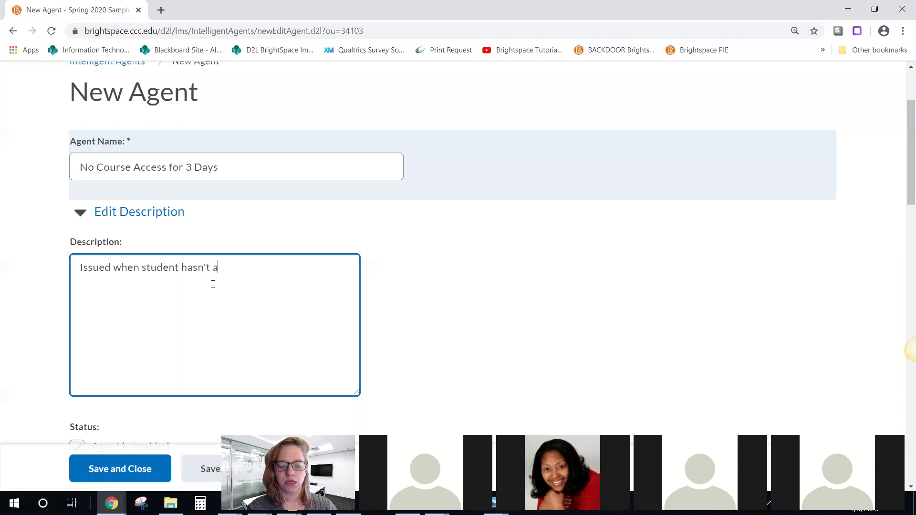
pyautogui.write('ccessed course in 3 days')
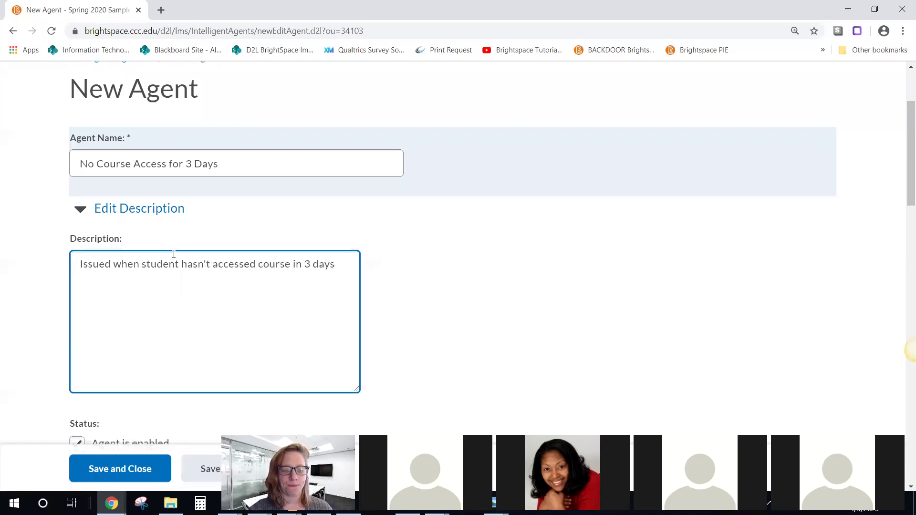
# Step: Keep the agent enabled and scroll down to the Role, Login and Course Activity criteria
pyautogui.scroll(-6, 174, 256)
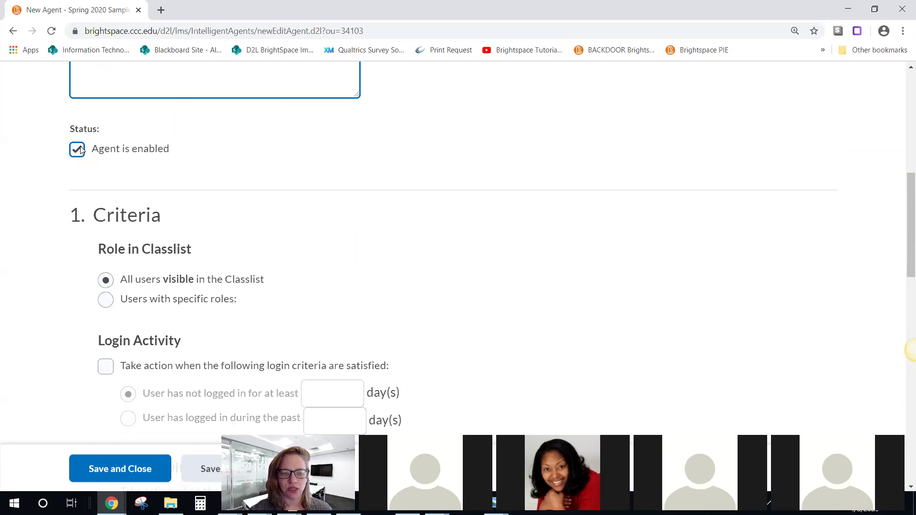
pyautogui.click(81, 150)
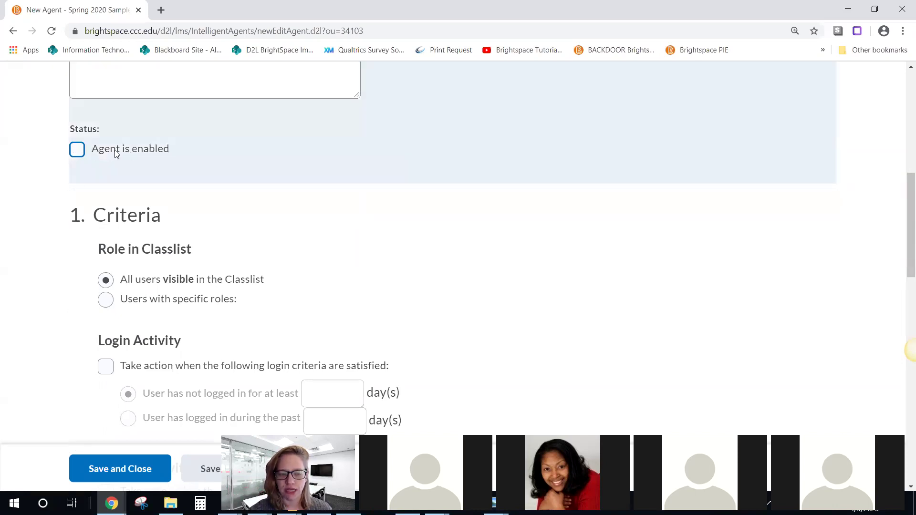
pyautogui.click(81, 151)
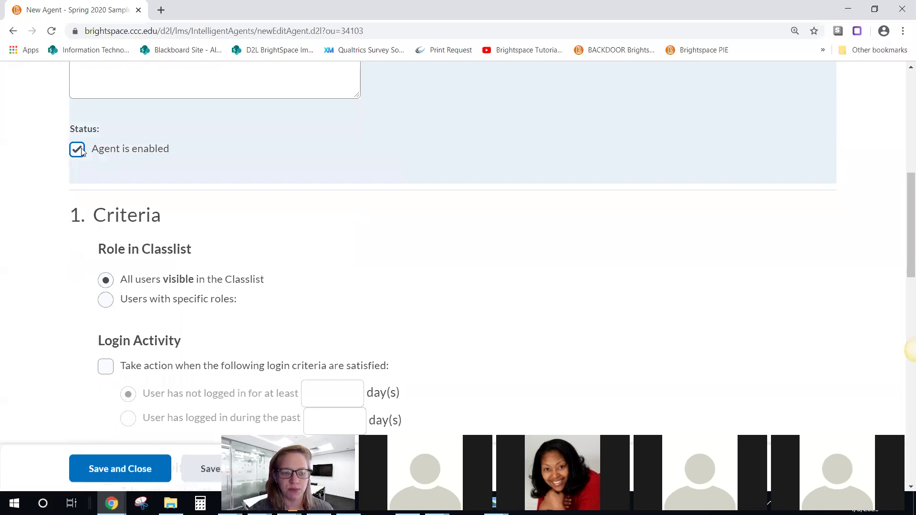
pyautogui.scroll(-1, 201, 189)
pyautogui.scroll(-1, 204, 194)
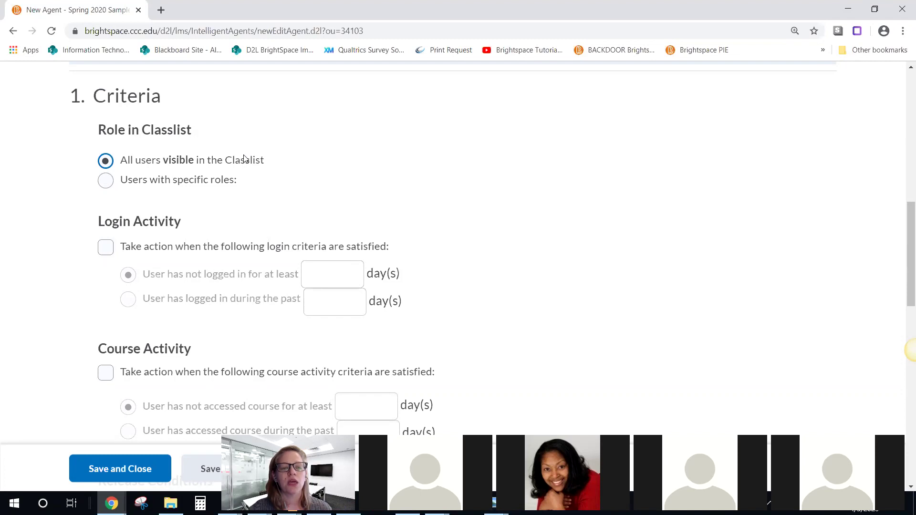
pyautogui.scroll(-1, 245, 160)
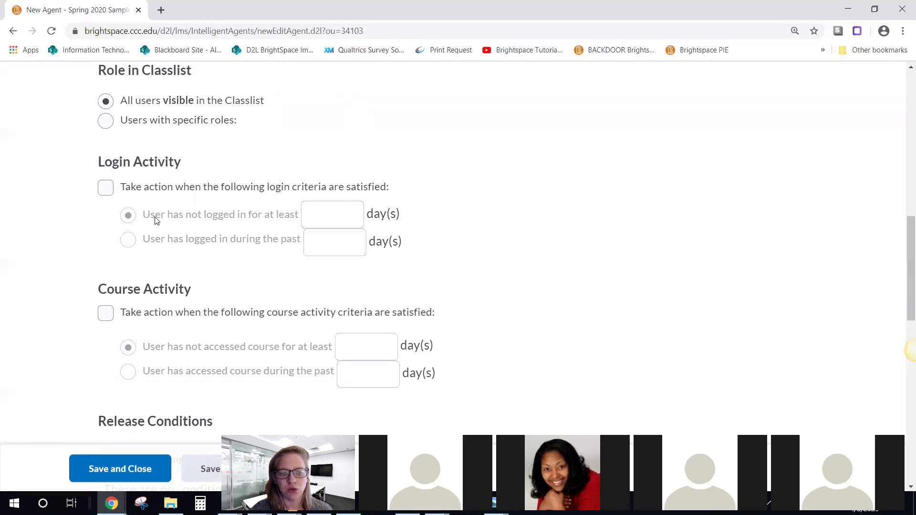
# Step: Enter 3 days in the Login Activity not-logged-in field, then untick Login Activity
pyautogui.click(105, 188)
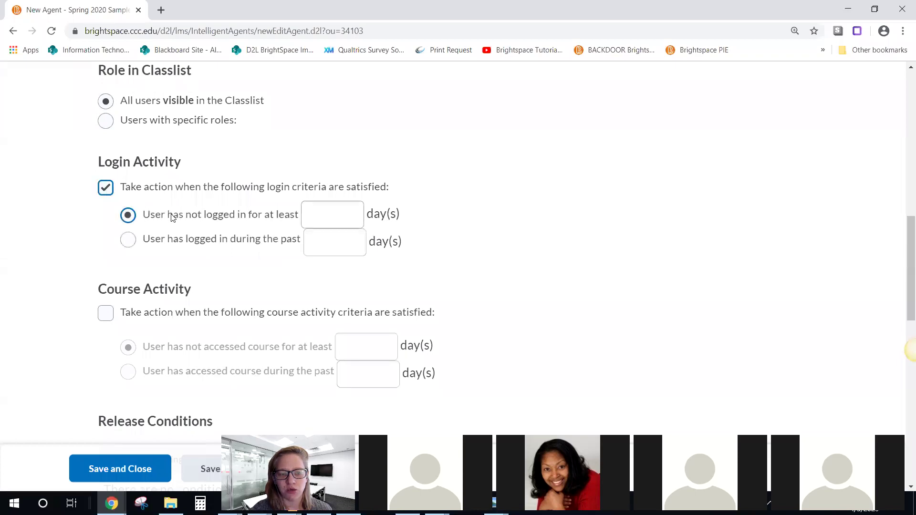
pyautogui.click(334, 216)
pyautogui.write('3')
pyautogui.moveTo(205, 215); pyautogui.dragTo(246, 215)
pyautogui.click(334, 214)
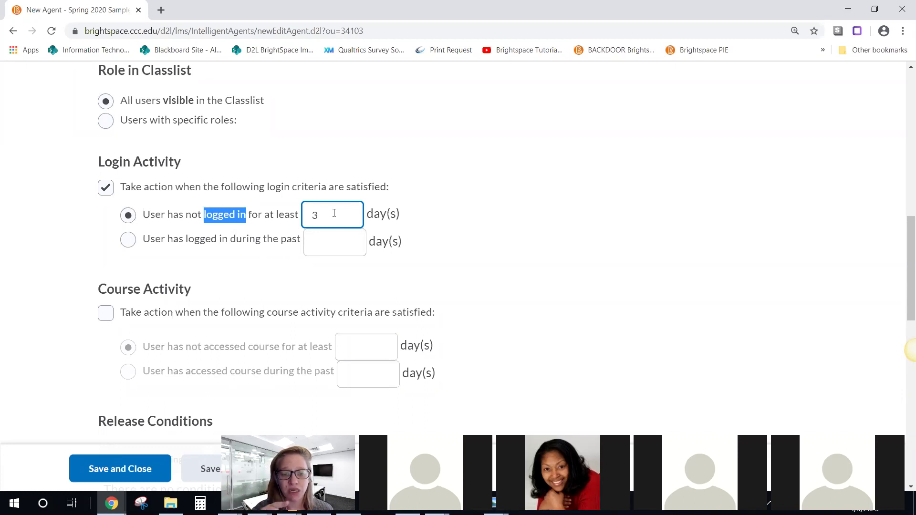
pyautogui.doubleClick(334, 214)
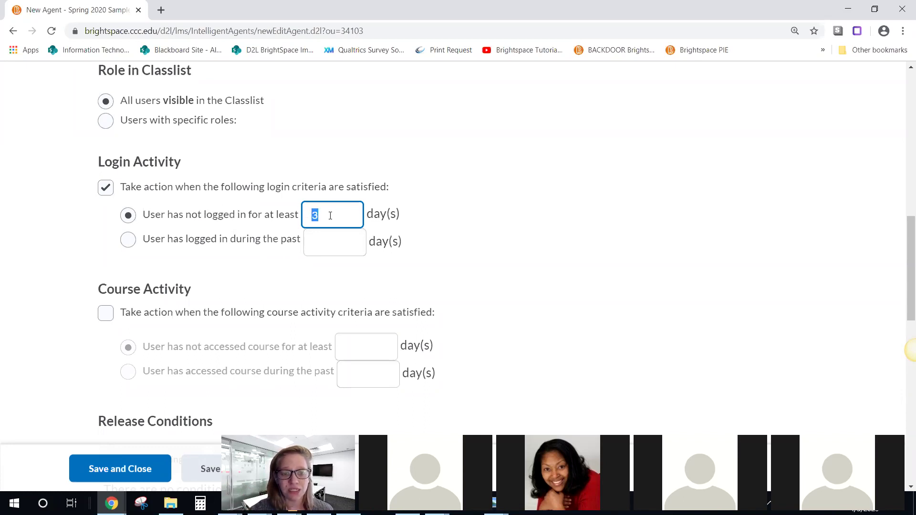
pyautogui.click(106, 191)
pyautogui.scroll(-3, 239, 298)
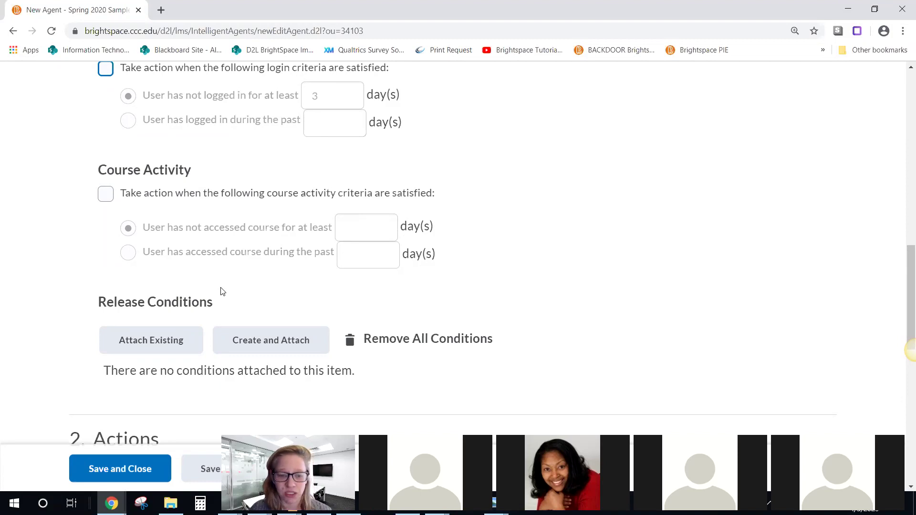
# Step: Tick Course Activity, choose 'not accessed course', enter 3 days, then untick the criterion
pyautogui.click(101, 195)
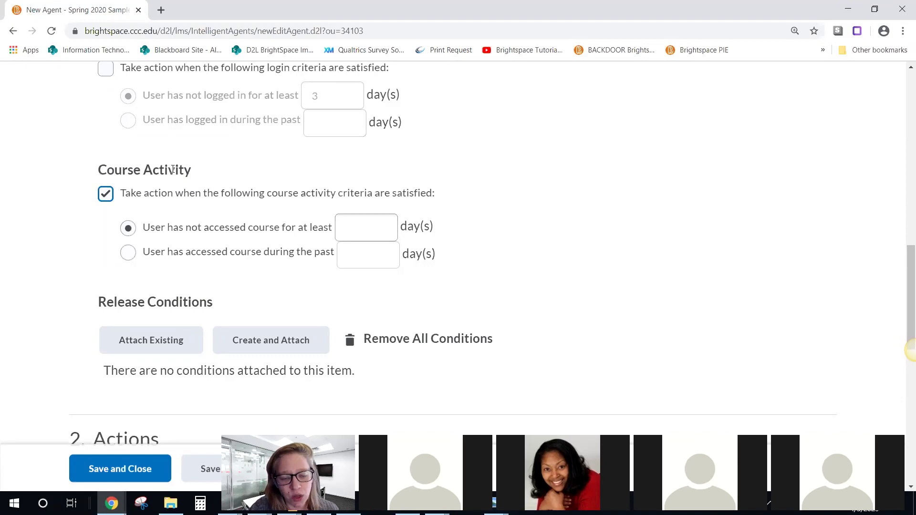
pyautogui.click(149, 231)
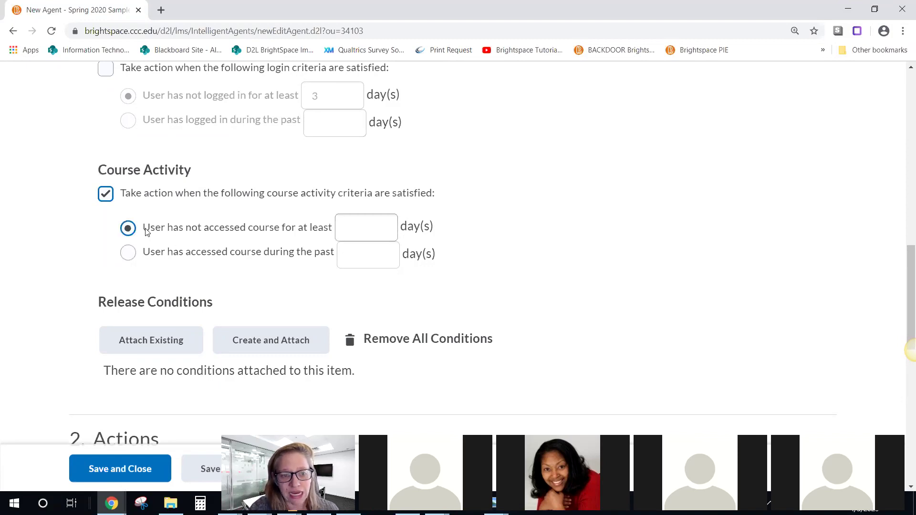
pyautogui.click(375, 228)
pyautogui.write('3')
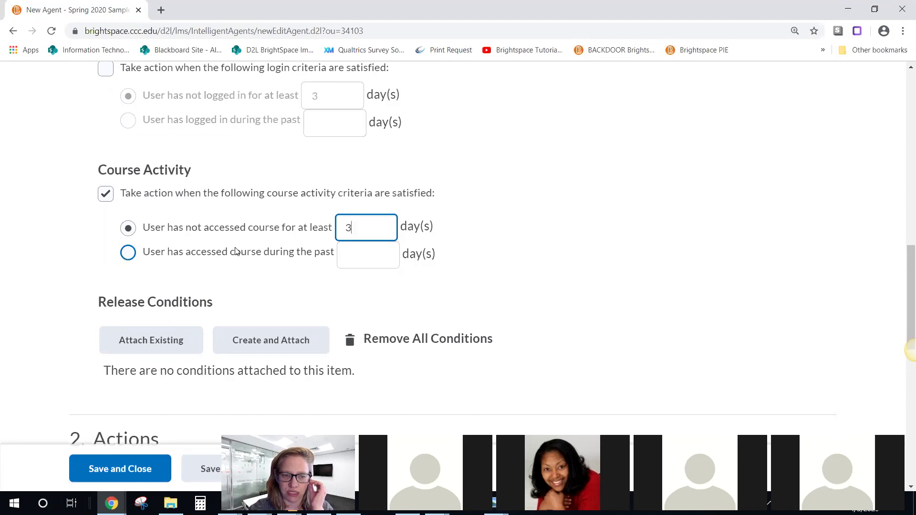
pyautogui.scroll(-2, 502, 230)
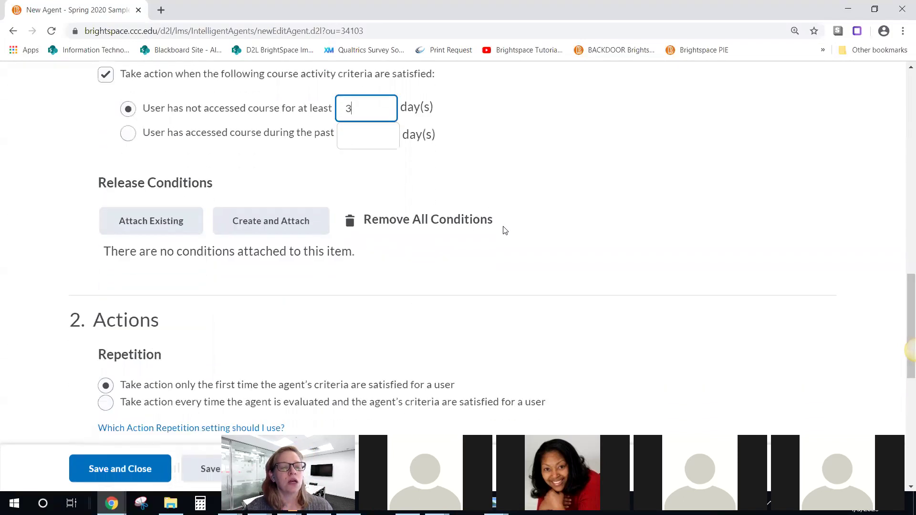
pyautogui.scroll(1, 505, 231)
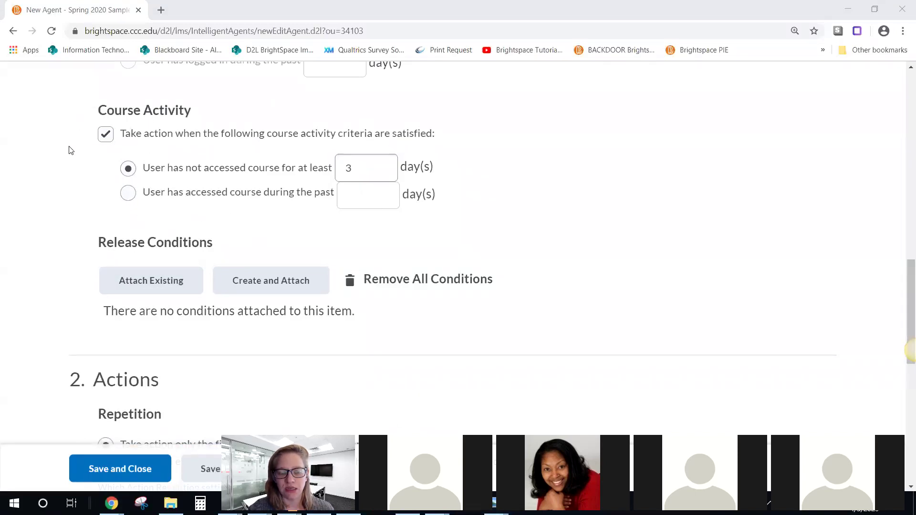
pyautogui.click(363, 164)
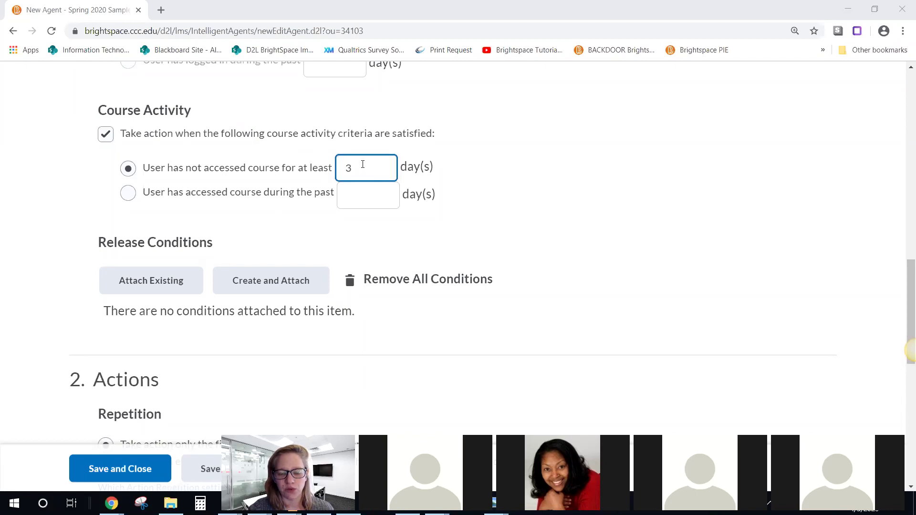
pyautogui.scroll(-3, 96, 286)
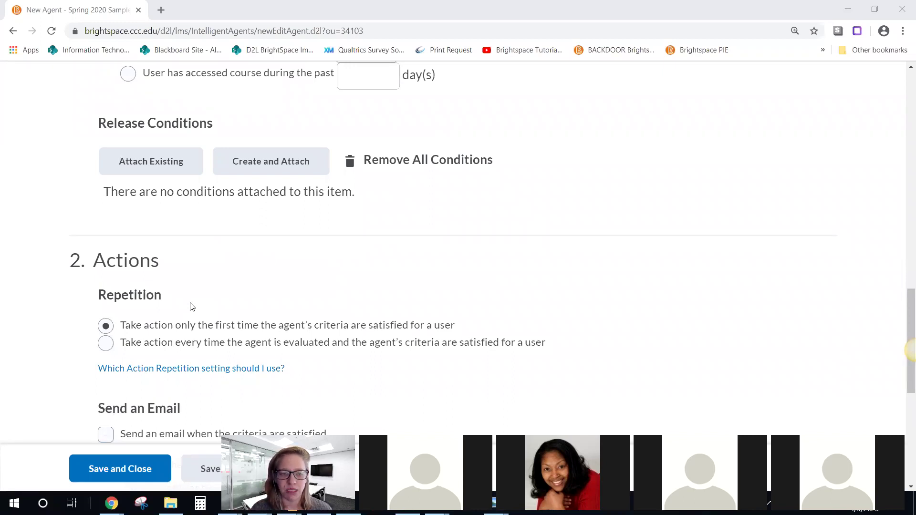
pyautogui.scroll(6, 186, 303)
pyautogui.click(106, 256)
pyautogui.scroll(2, 134, 253)
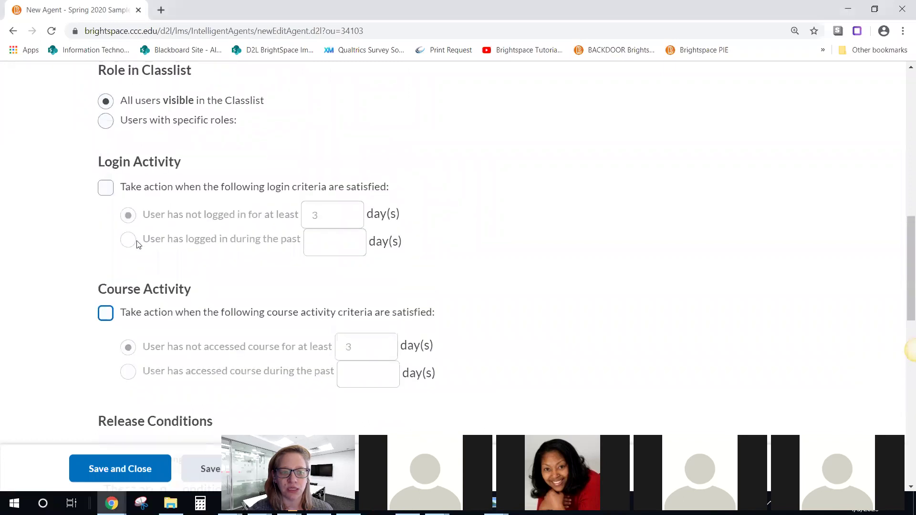
pyautogui.scroll(-3, 138, 273)
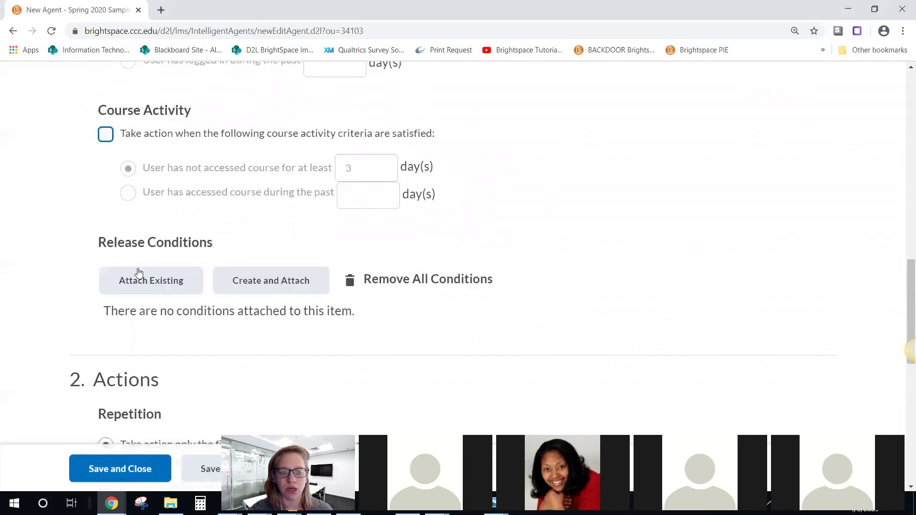
# Step: Start a new release condition and browse the Condition Type list
pyautogui.click(256, 282)
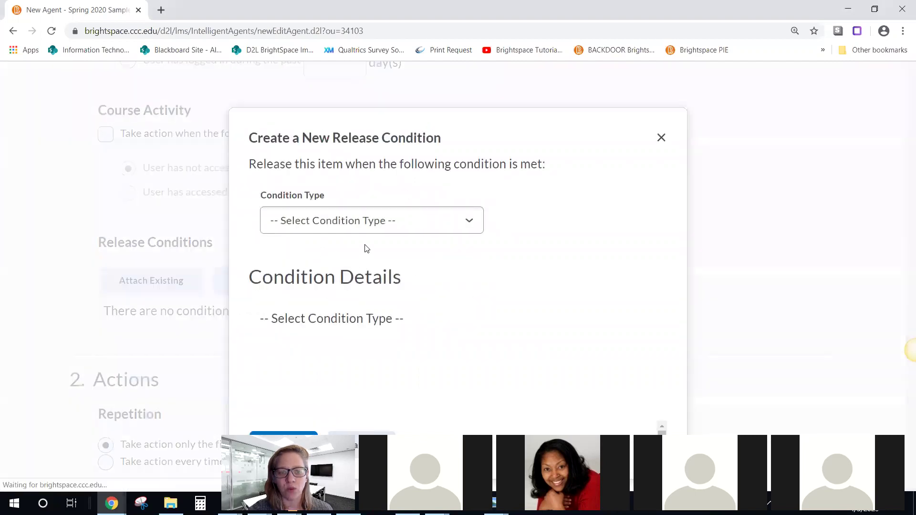
pyautogui.click(368, 227)
pyautogui.scroll(-5, 372, 253)
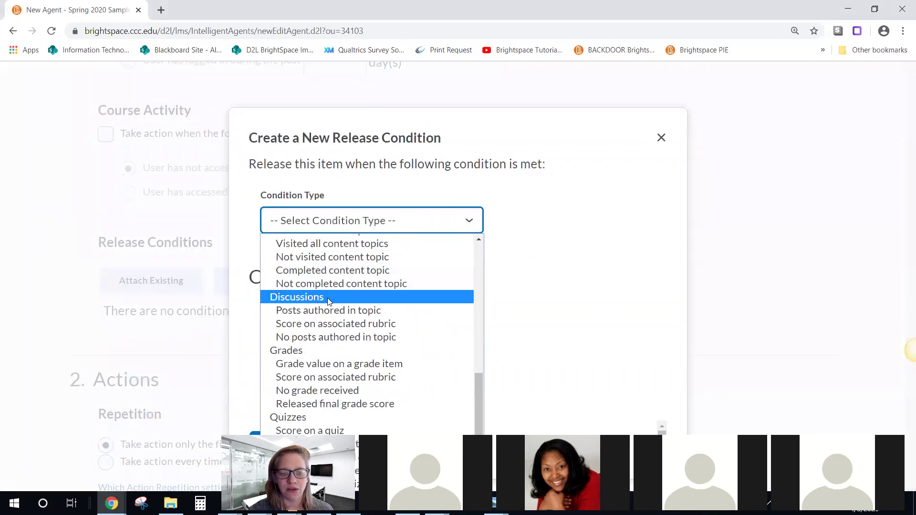
pyautogui.scroll(-1, 380, 285)
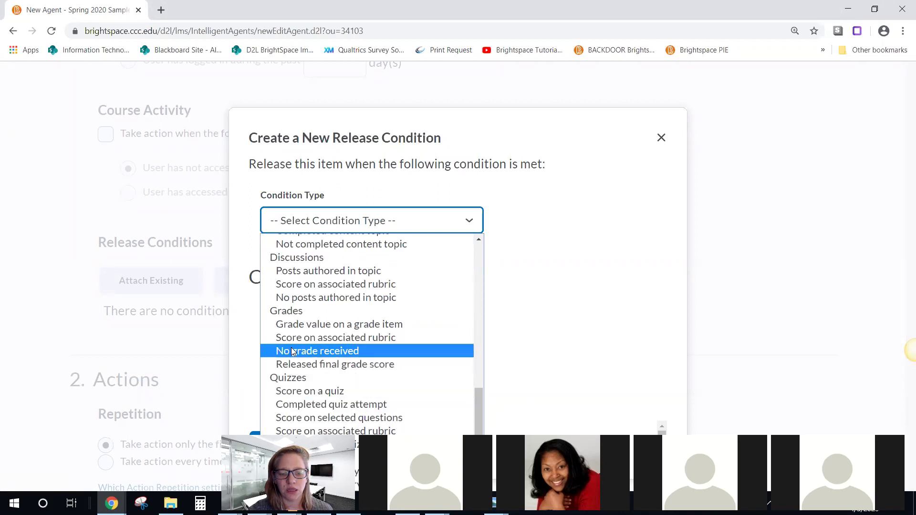
pyautogui.click(553, 139)
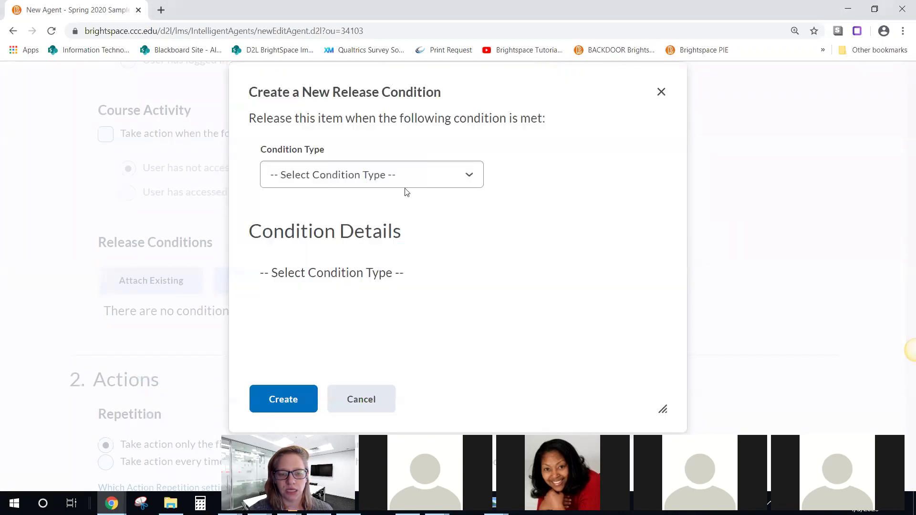
pyautogui.click(305, 177)
pyautogui.scroll(-5, 313, 267)
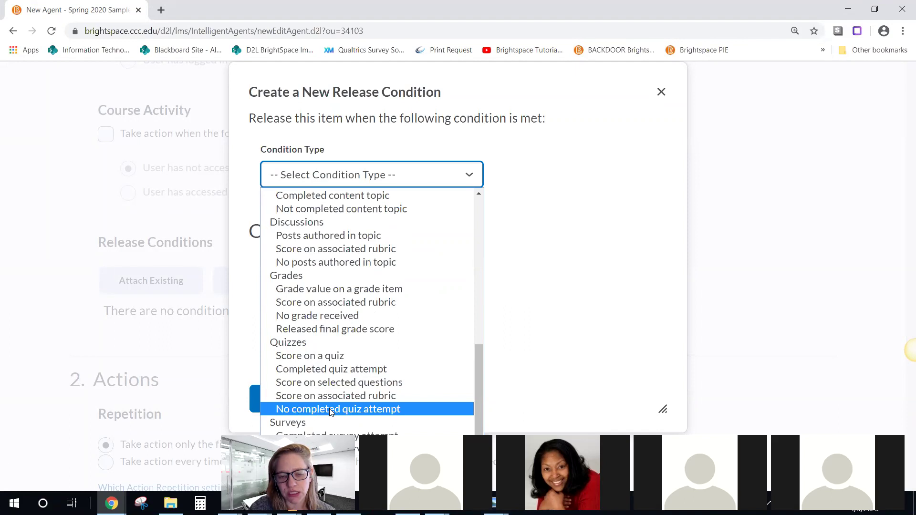
# Step: Attach a 'No completed quiz attempt' condition for Quiz 1, remove it, and re-tick Course Activity
pyautogui.click(329, 409)
pyautogui.click(305, 299)
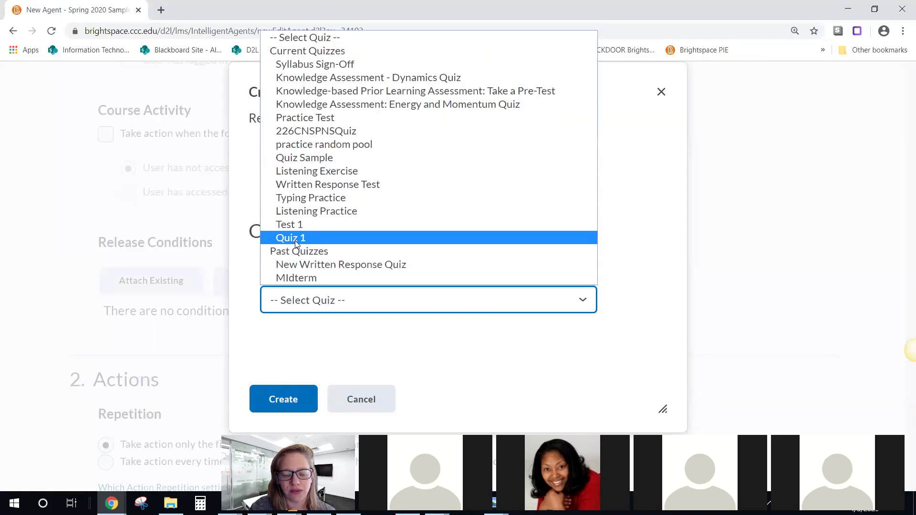
pyautogui.click(304, 237)
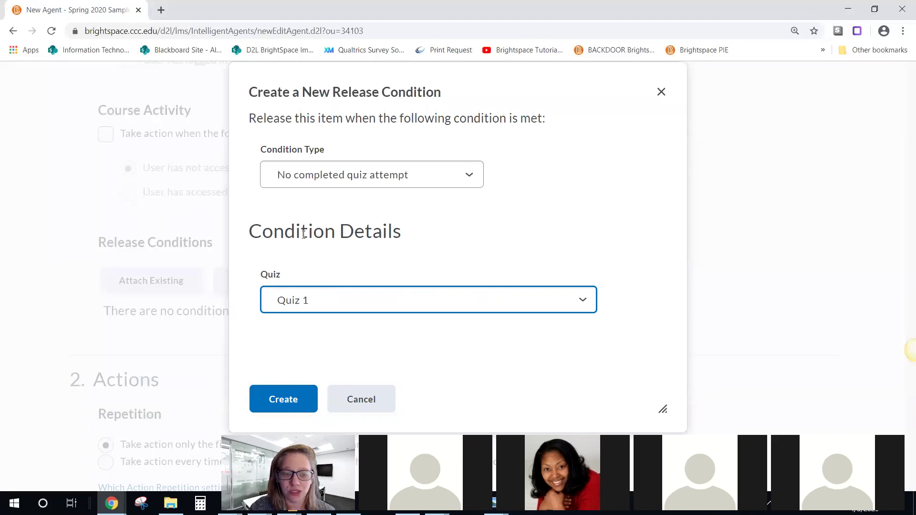
pyautogui.click(283, 396)
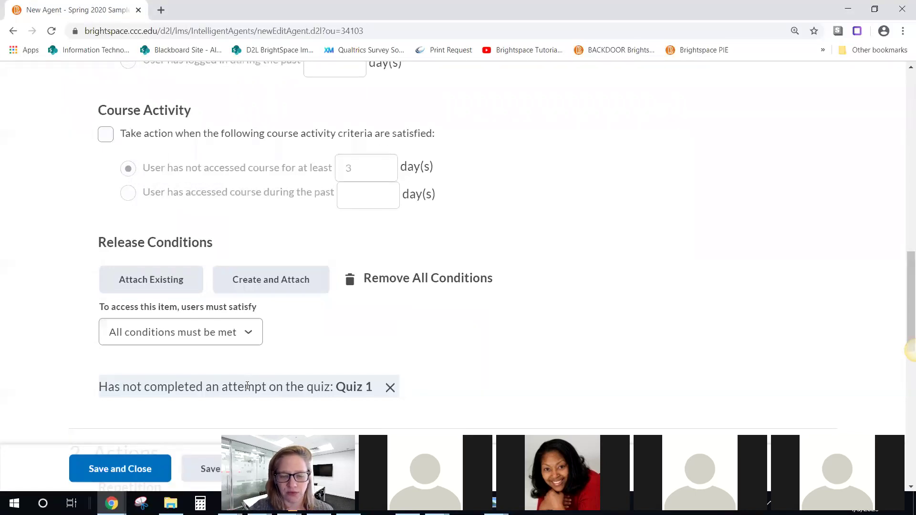
pyautogui.click(390, 388)
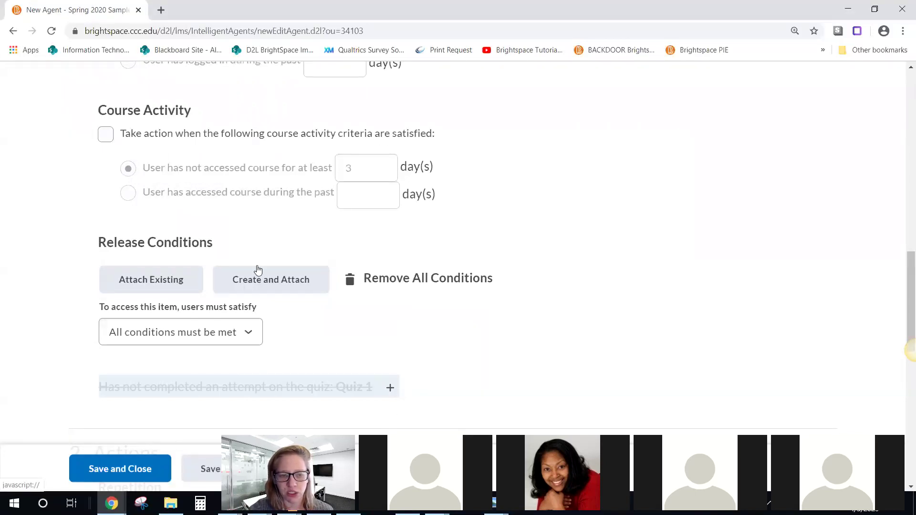
pyautogui.click(105, 134)
# Step: Confirm the 3-day Course Activity criterion and set Repetition to take action every time the agent is evaluated
pyautogui.click(341, 162)
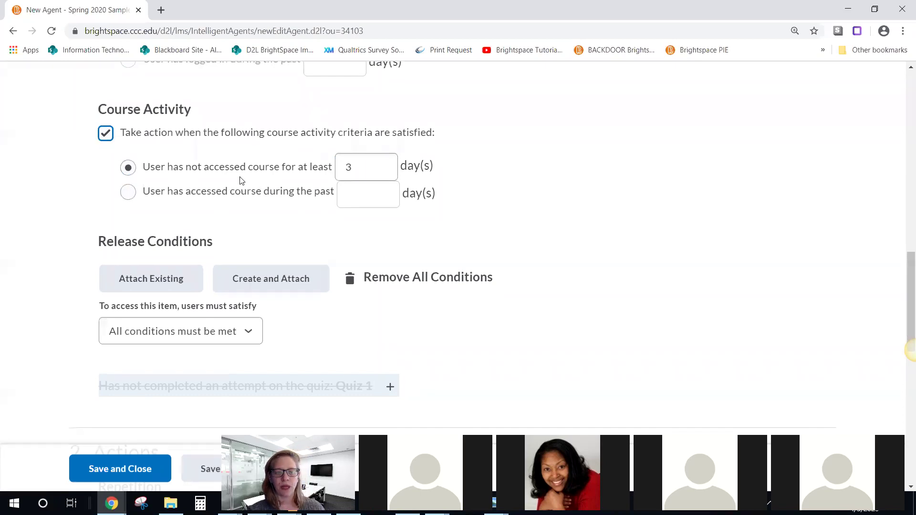
pyautogui.scroll(-3, 219, 174)
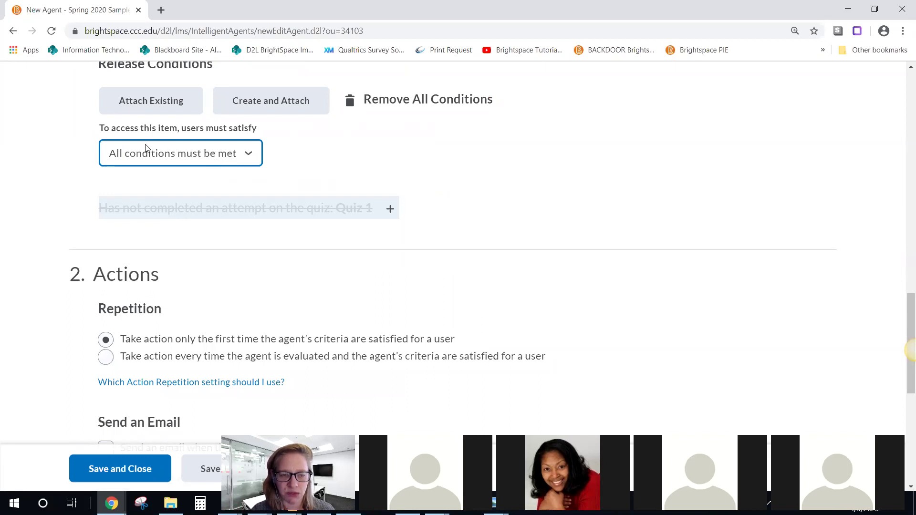
pyautogui.scroll(-1, 176, 165)
pyautogui.scroll(-1, 177, 165)
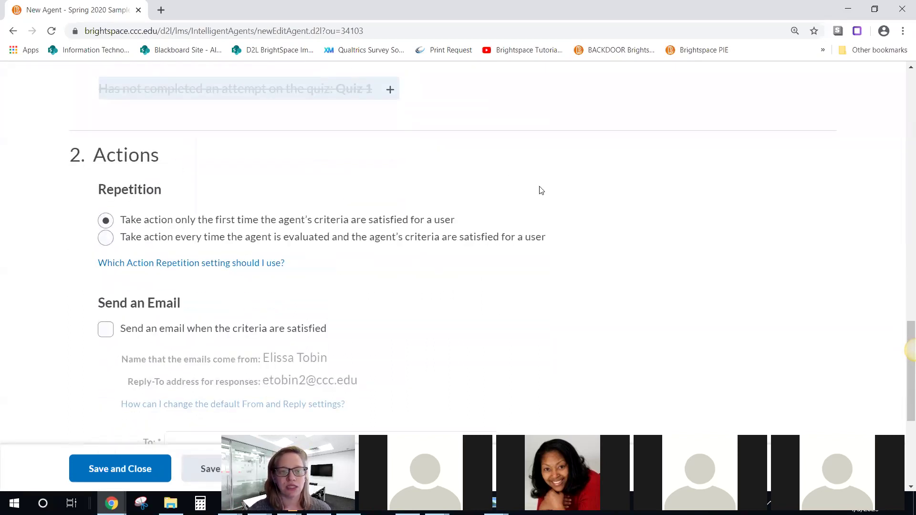
pyautogui.scroll(-1, 293, 164)
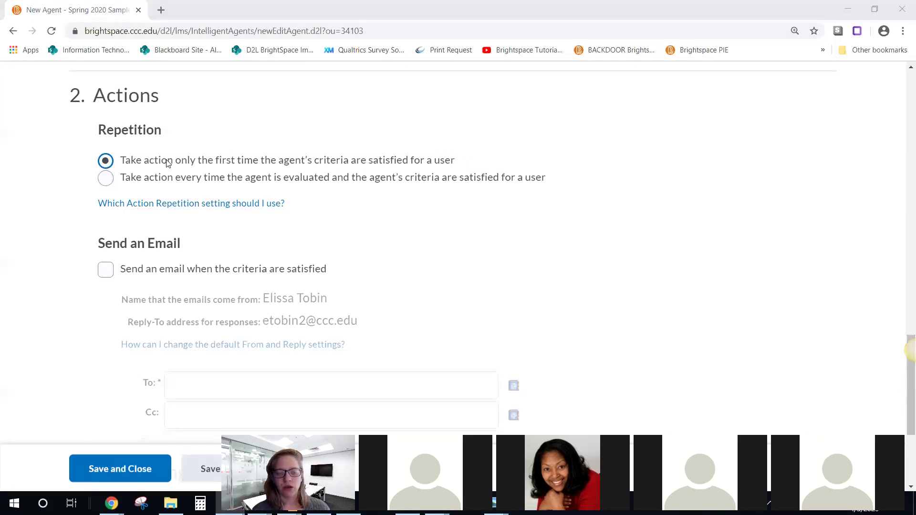
pyautogui.click(126, 180)
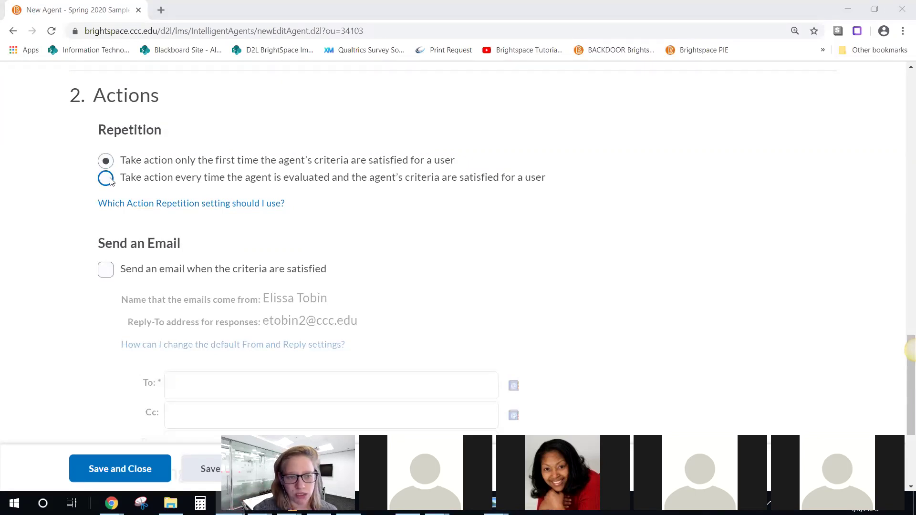
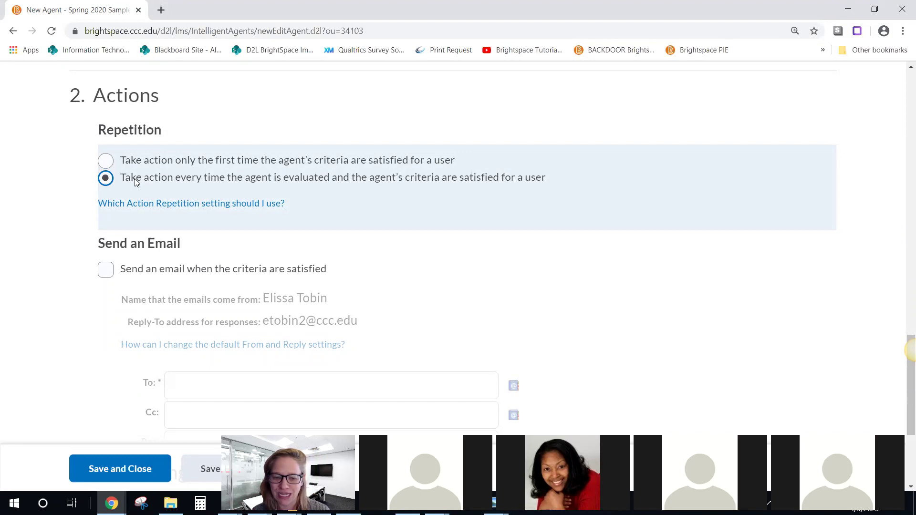
# Step: Keep the agent acting every time criteria are met and enable sending an email
pyautogui.click(134, 161)
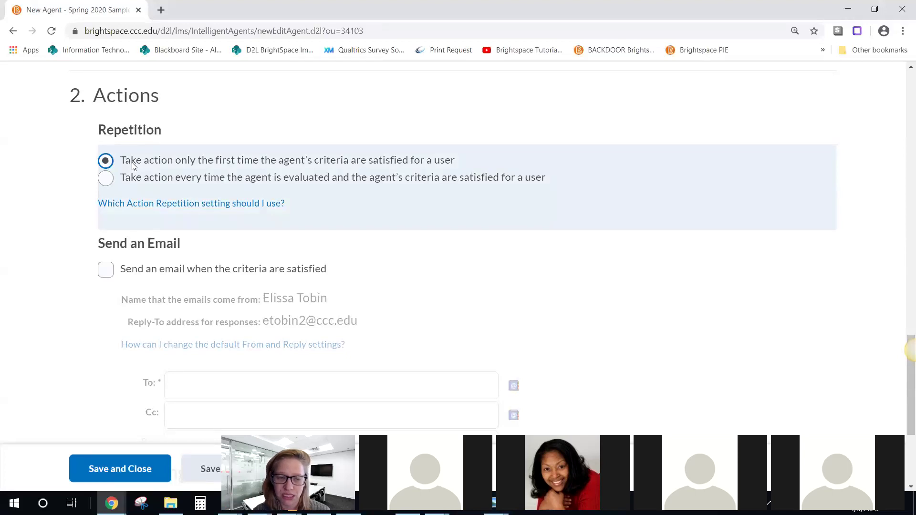
pyautogui.click(137, 179)
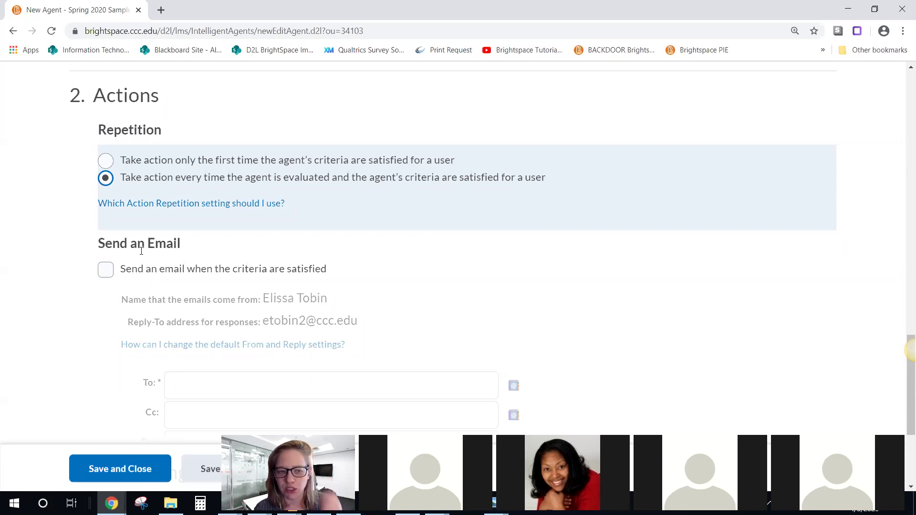
pyautogui.click(106, 270)
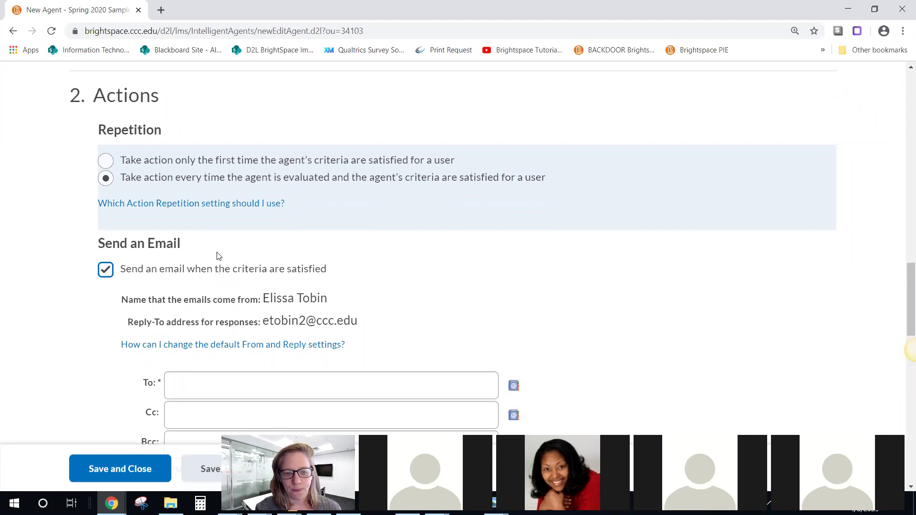
pyautogui.scroll(-2, 219, 258)
pyautogui.click(176, 260)
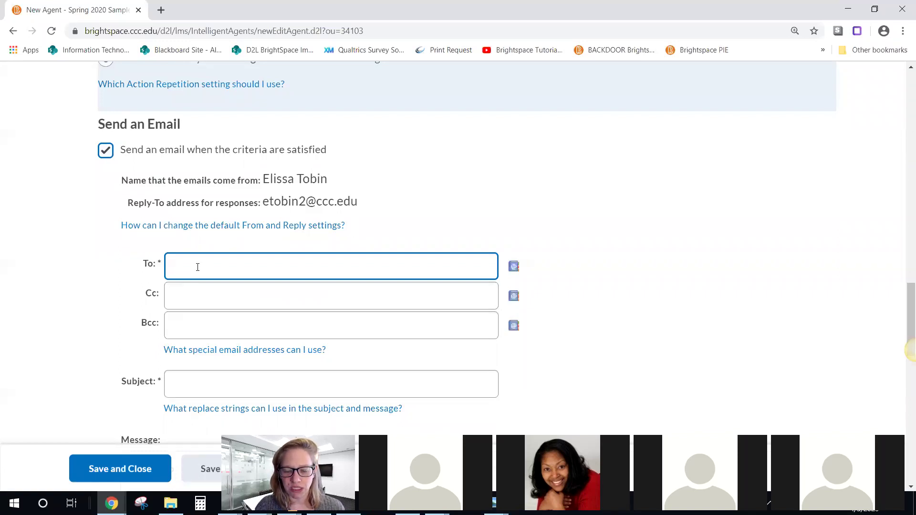
# Step: Copy {InitiatingUser} from the special email addresses help into the email's To field
pyautogui.click(208, 350)
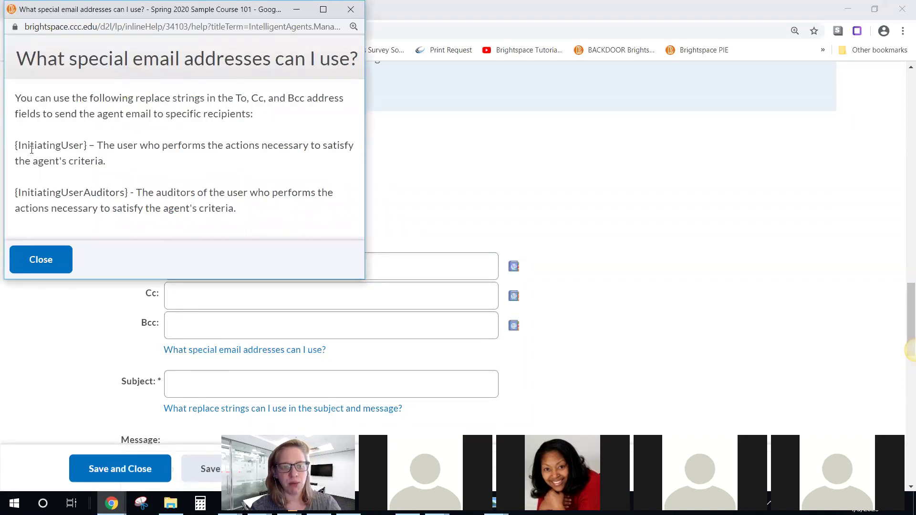
pyautogui.moveTo(14, 147); pyautogui.dragTo(89, 147)
pyautogui.hotkey('ctrl', 'c')
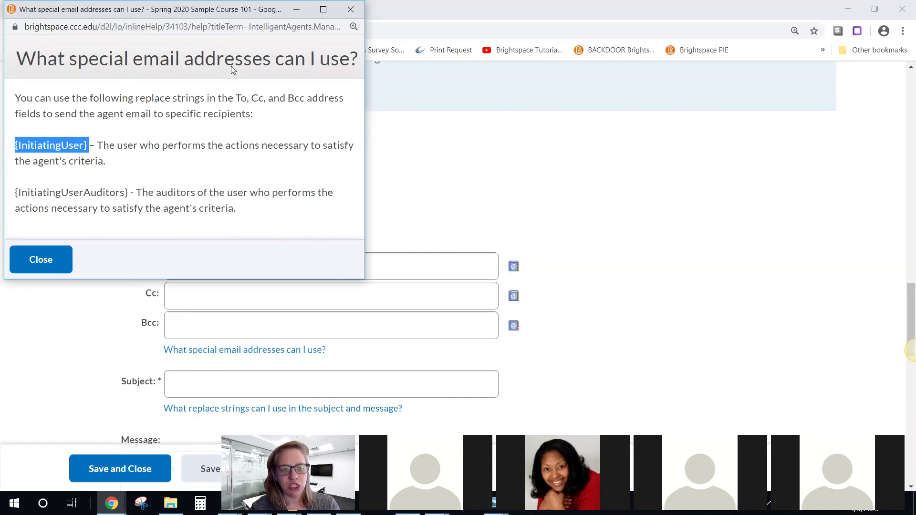
pyautogui.click(350, 9)
pyautogui.click(208, 268)
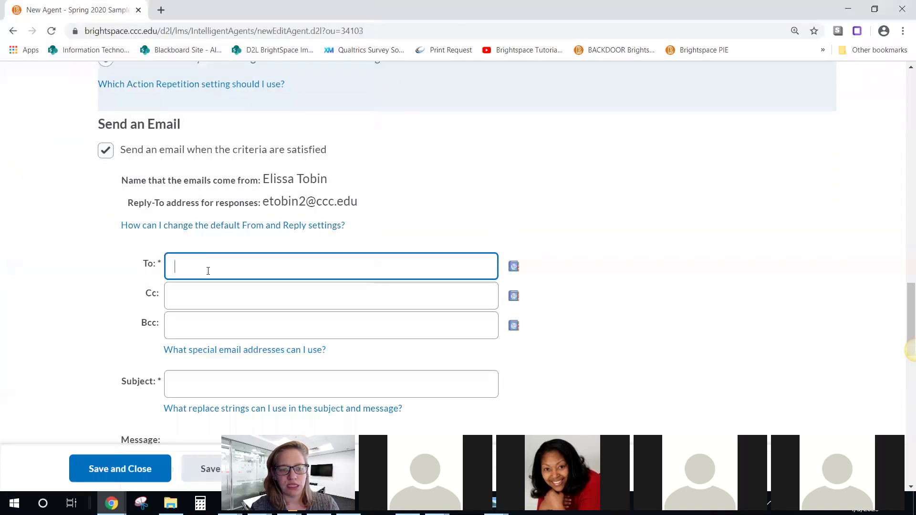
pyautogui.hotkey('ctrl', 'v')
pyautogui.click(248, 282)
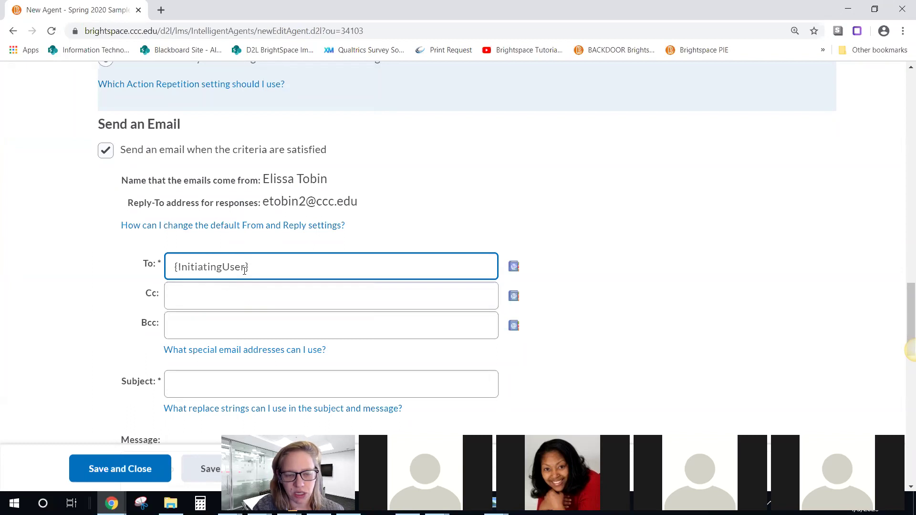
pyautogui.scroll(-2, 209, 258)
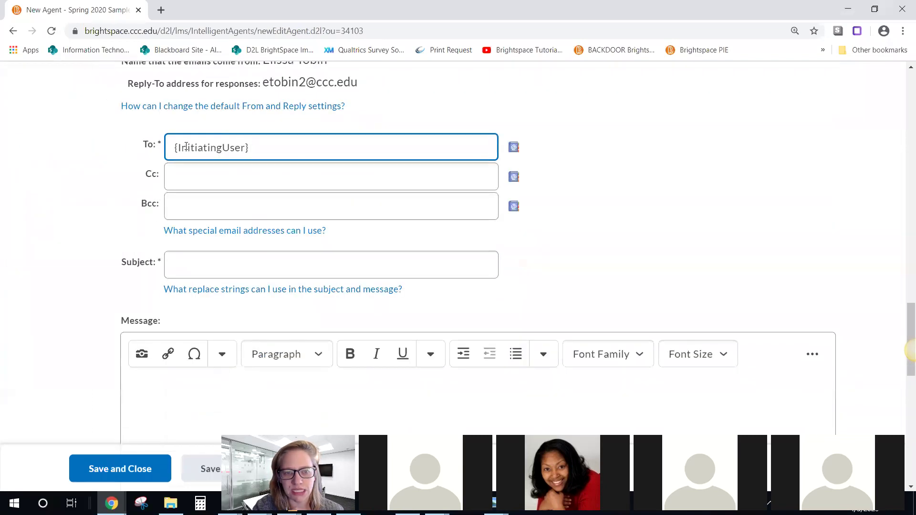
# Step: Set the email subject to the {OrgUnitName} replace string
pyautogui.click(194, 262)
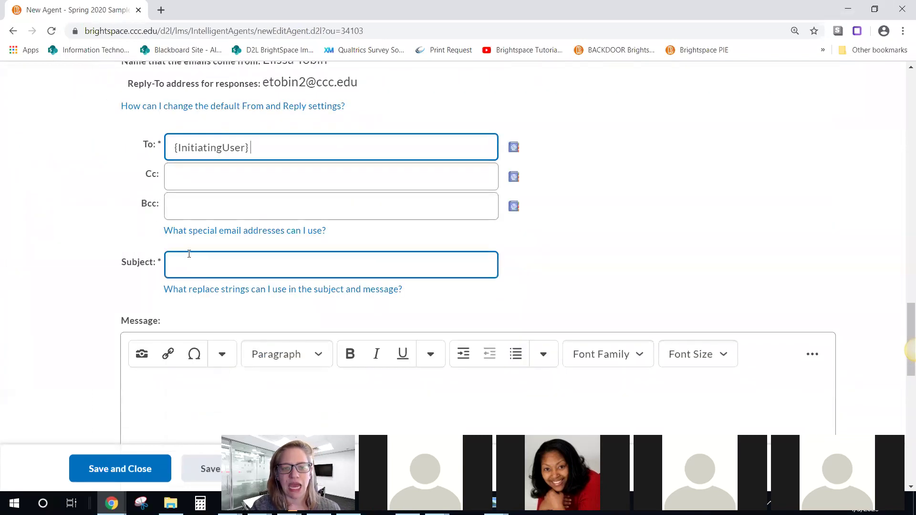
pyautogui.click(255, 289)
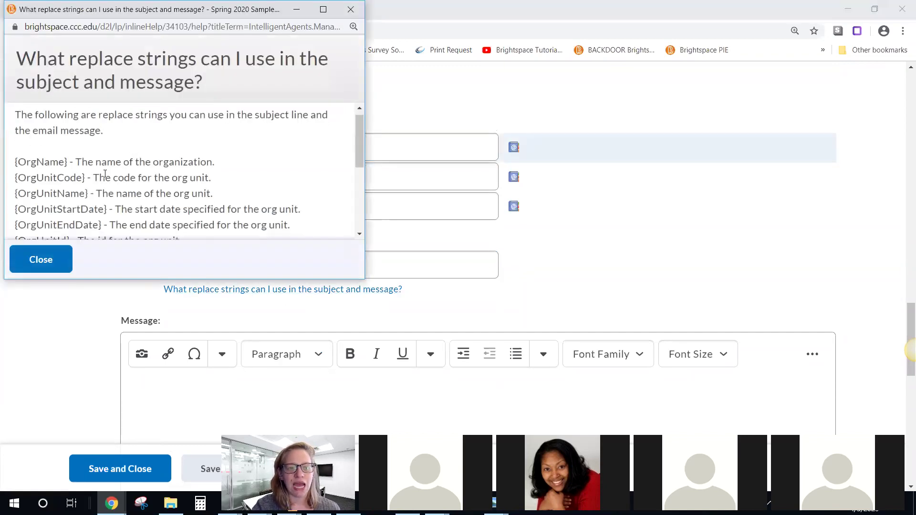
pyautogui.scroll(-1, 105, 174)
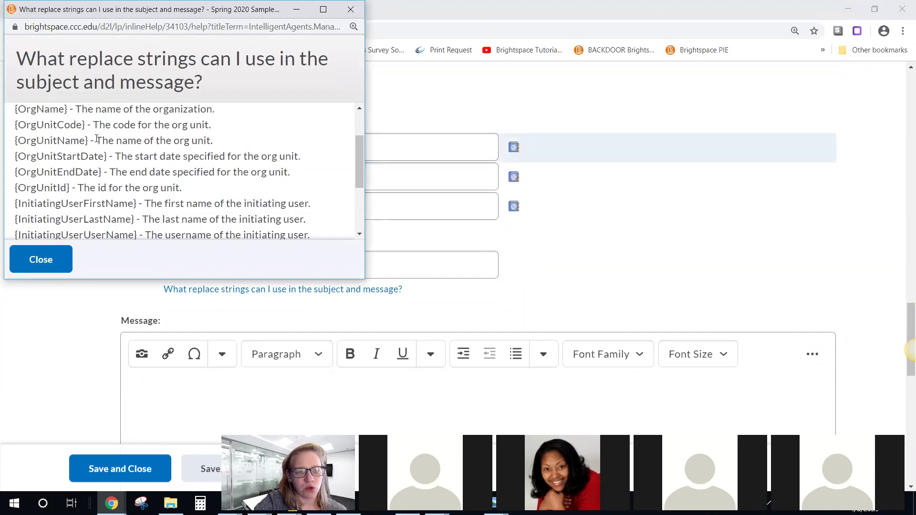
pyautogui.moveTo(175, 140); pyautogui.dragTo(221, 142)
pyautogui.click(219, 142)
pyautogui.moveTo(15, 140); pyautogui.dragTo(89, 140)
pyautogui.hotkey('ctrl', 'c')
pyautogui.click(407, 265)
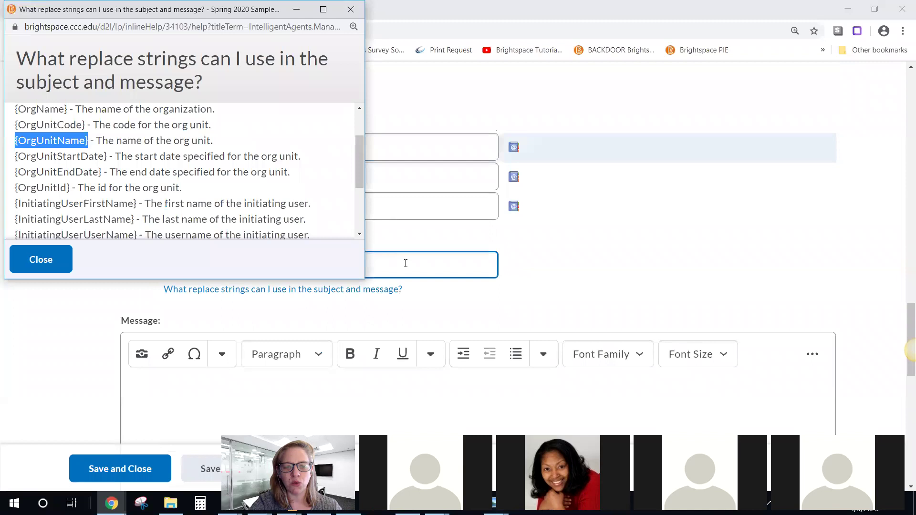
pyautogui.hotkey('ctrl', 'v')
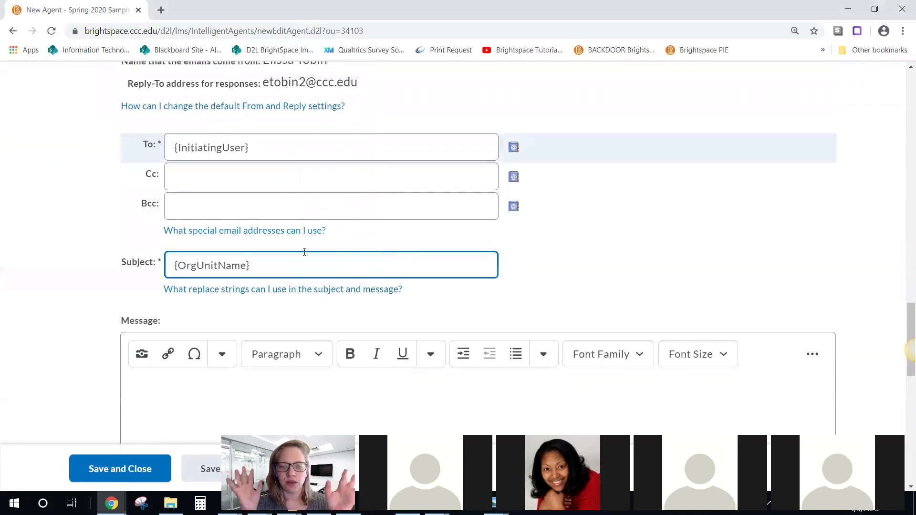
# Step: Write a message greeting {InitiatingUserFirstName}: 'You have not logged in for 3 adys. We miss you!'
pyautogui.click(286, 290)
pyautogui.scroll(-3, 196, 129)
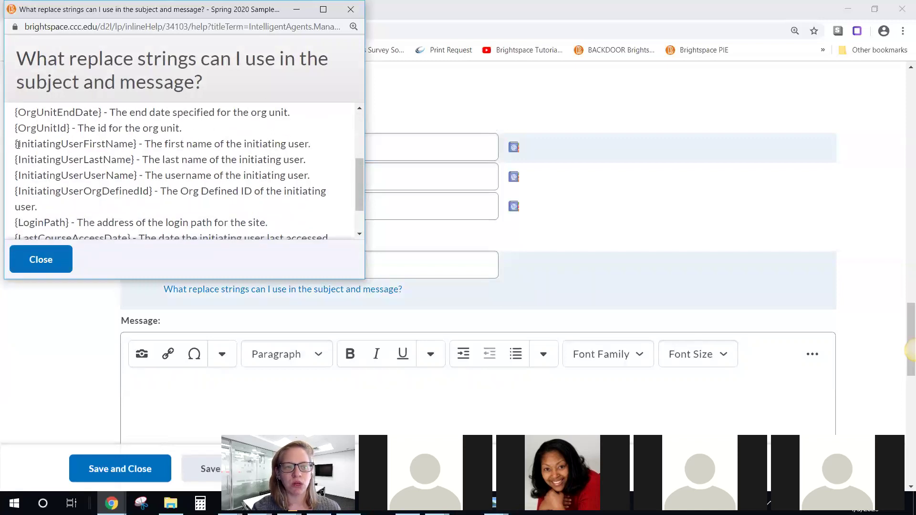
pyautogui.moveTo(15, 144); pyautogui.dragTo(137, 143)
pyautogui.hotkey('ctrl', 'c')
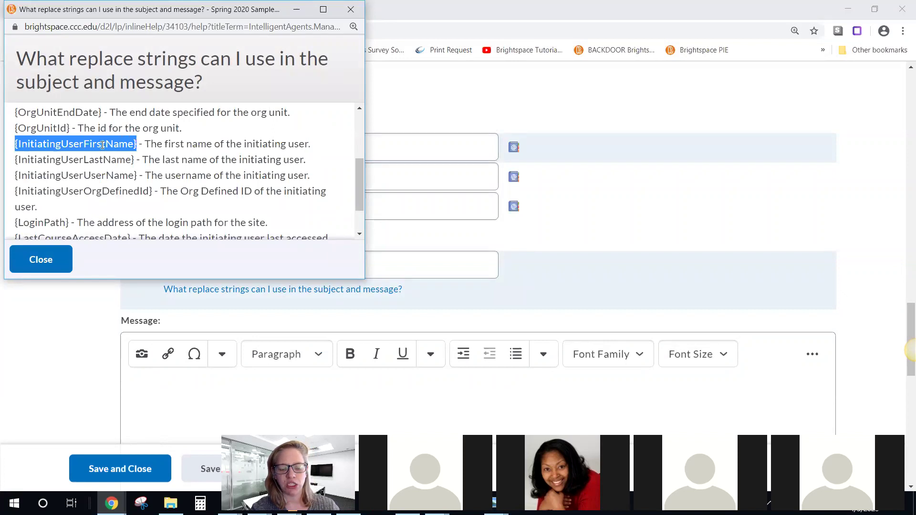
pyautogui.click(198, 385)
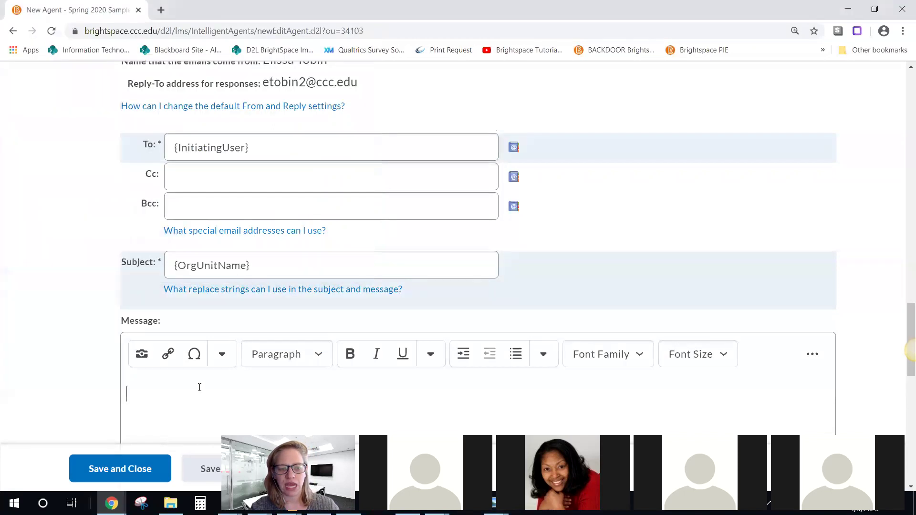
pyautogui.hotkey('ctrl', 'v')
pyautogui.write(',')
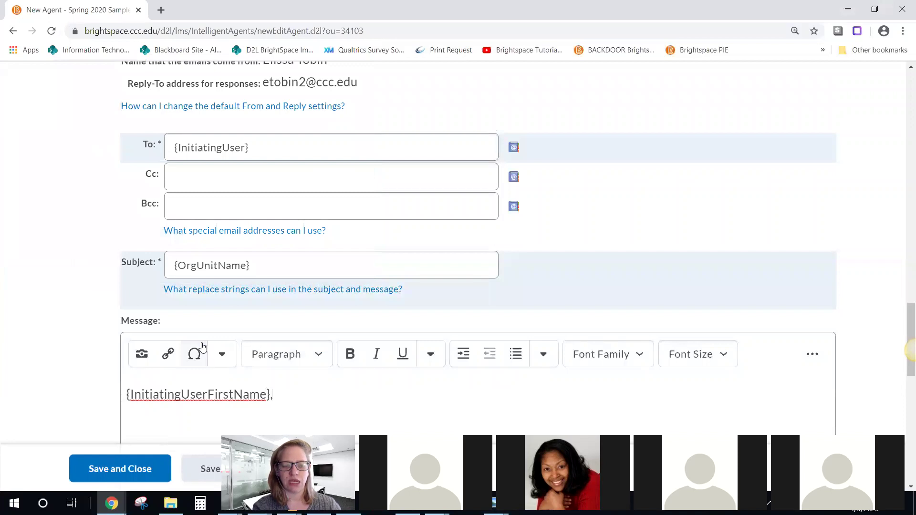
pyautogui.press('Return')
pyautogui.write('Yo')
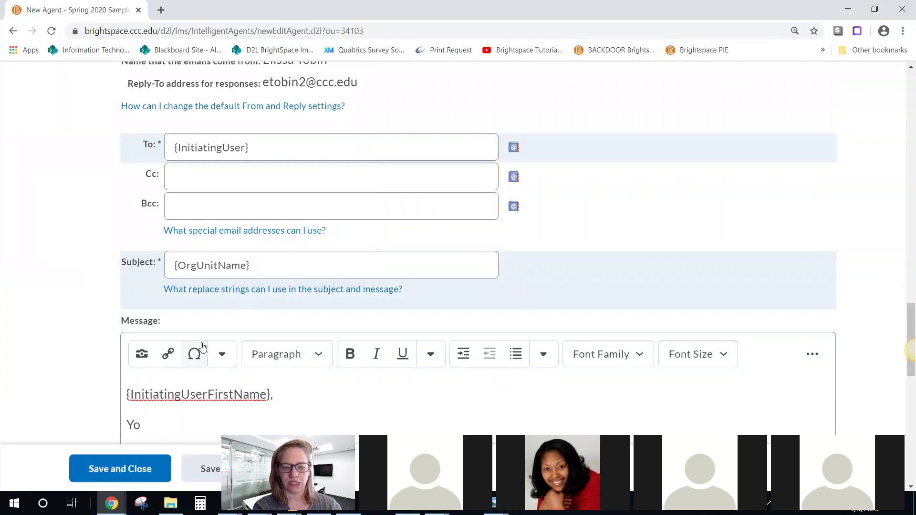
pyautogui.write('u have no')
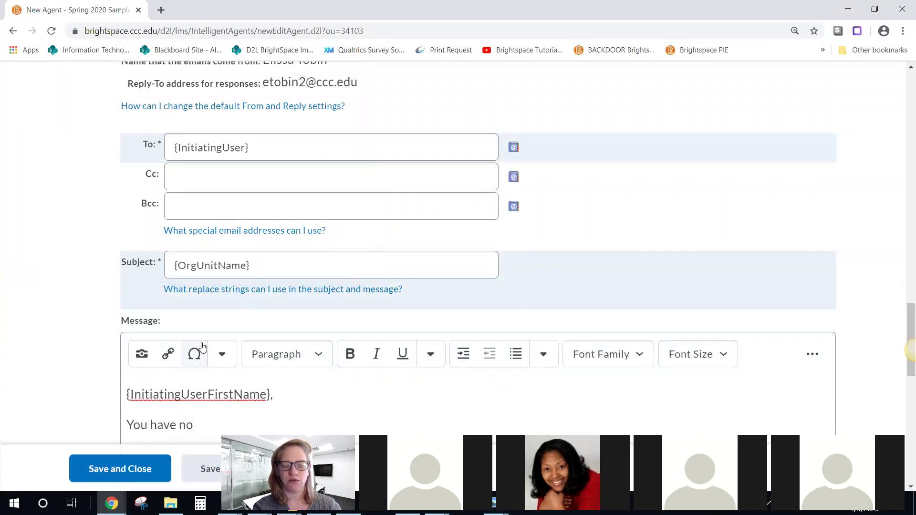
pyautogui.write('t completed t')
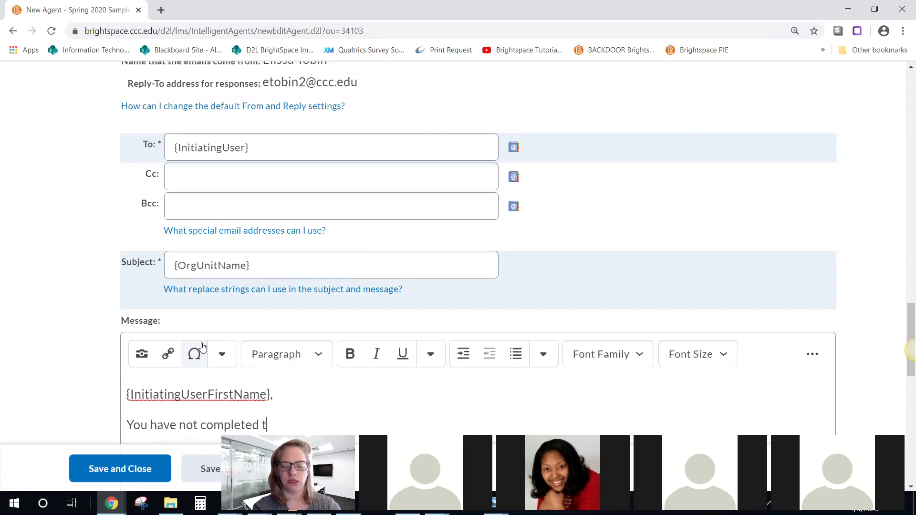
pyautogui.write('his. You have not logged in for 3 adys. We miss you!')
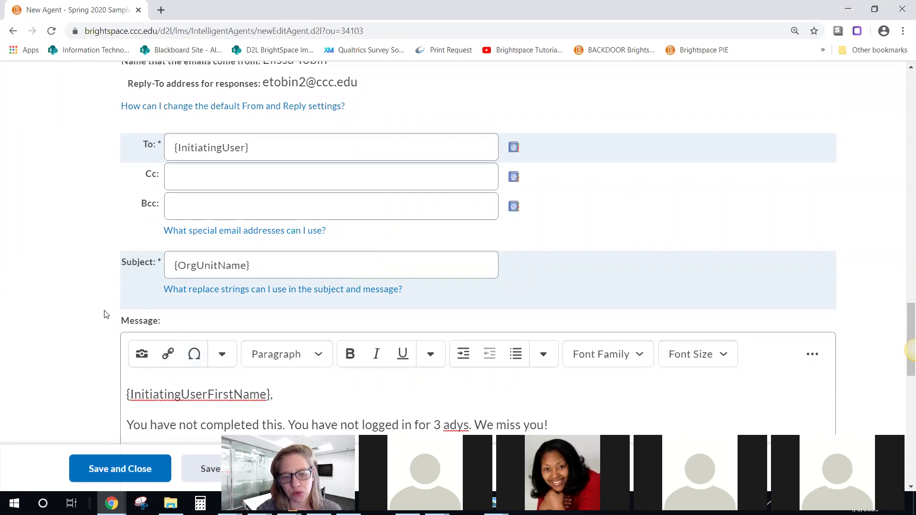
pyautogui.scroll(-1, 104, 315)
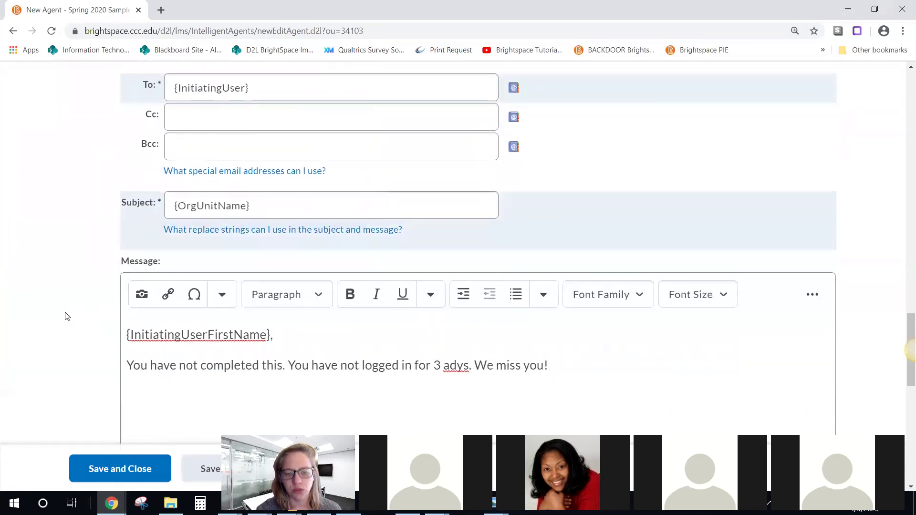
pyautogui.scroll(-3, 67, 315)
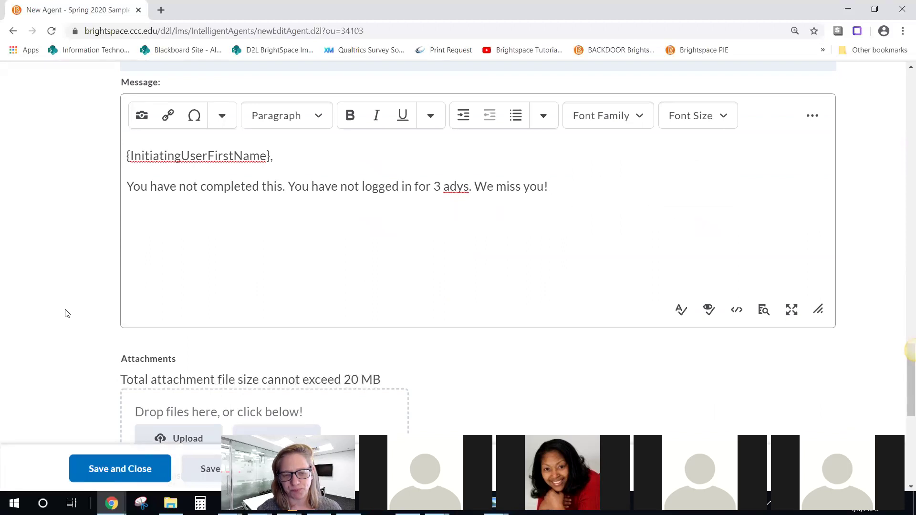
pyautogui.scroll(-3, 66, 313)
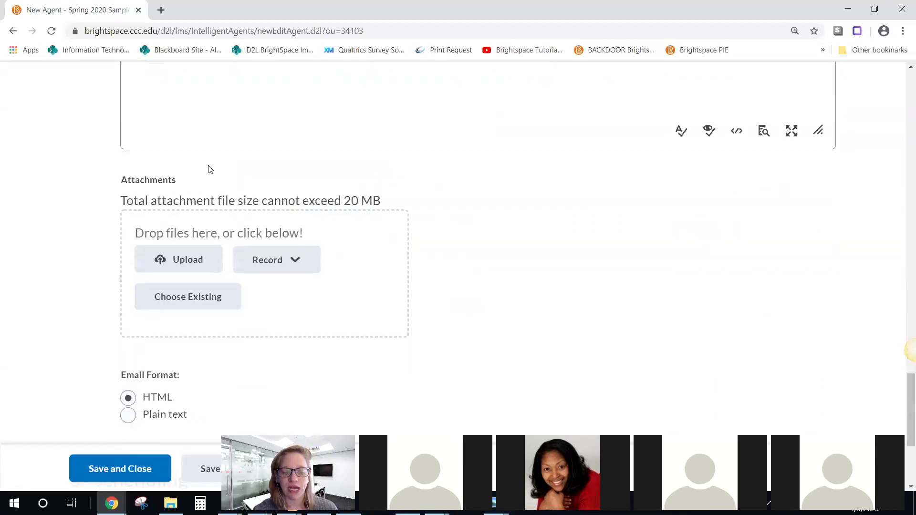
# Step: Turn on Use Schedule for the agent and open its schedule settings
pyautogui.scroll(-3, 145, 206)
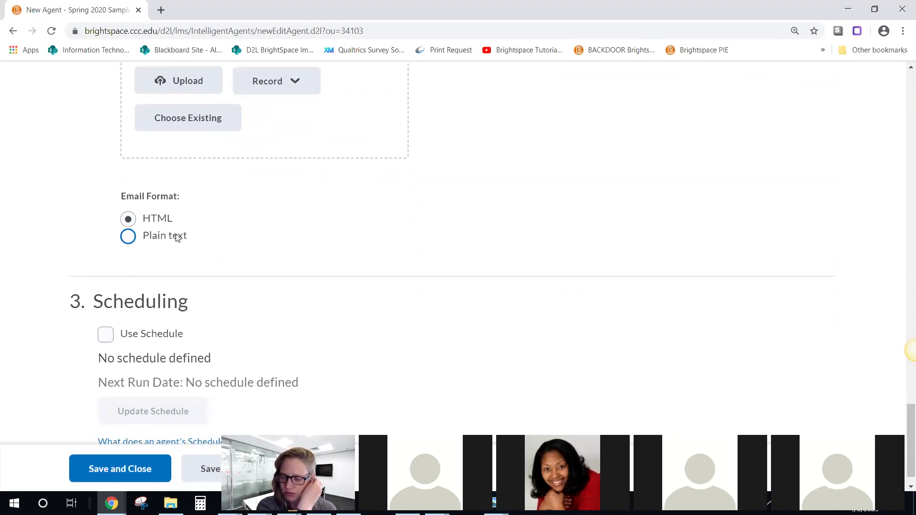
pyautogui.scroll(-1, 334, 256)
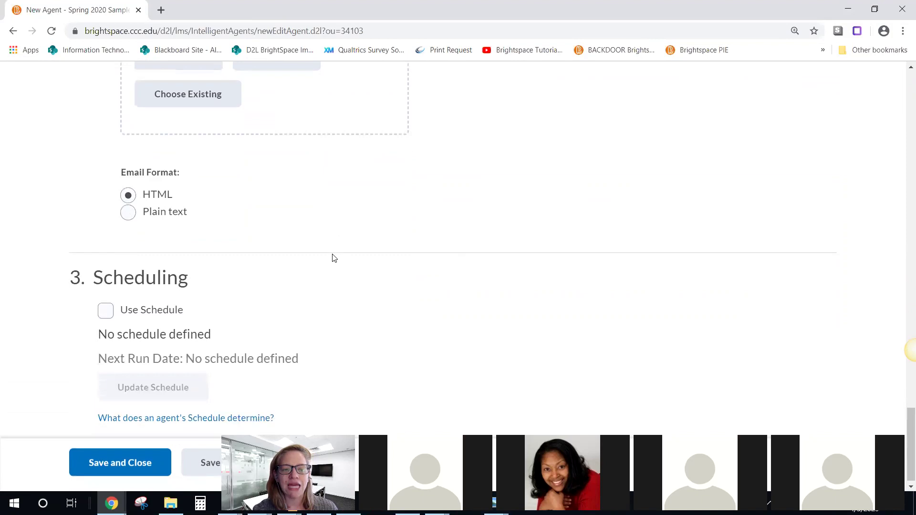
pyautogui.click(104, 303)
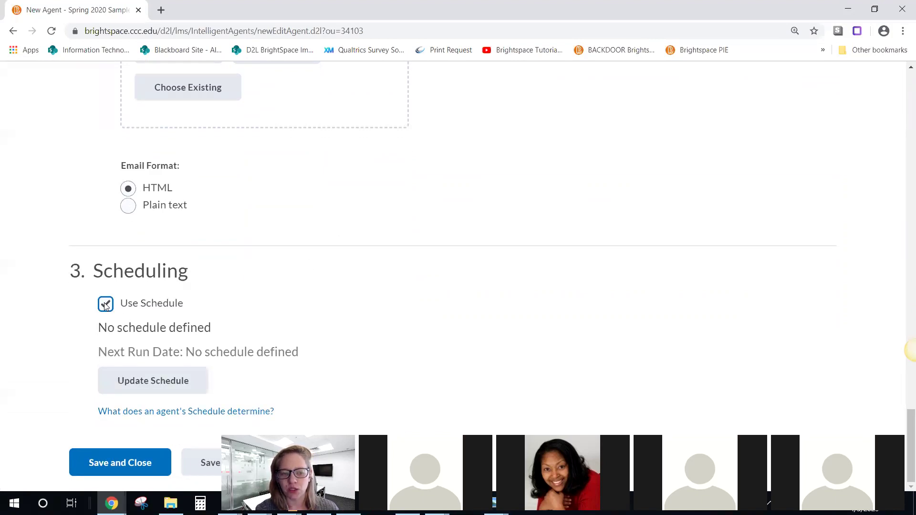
pyautogui.click(164, 384)
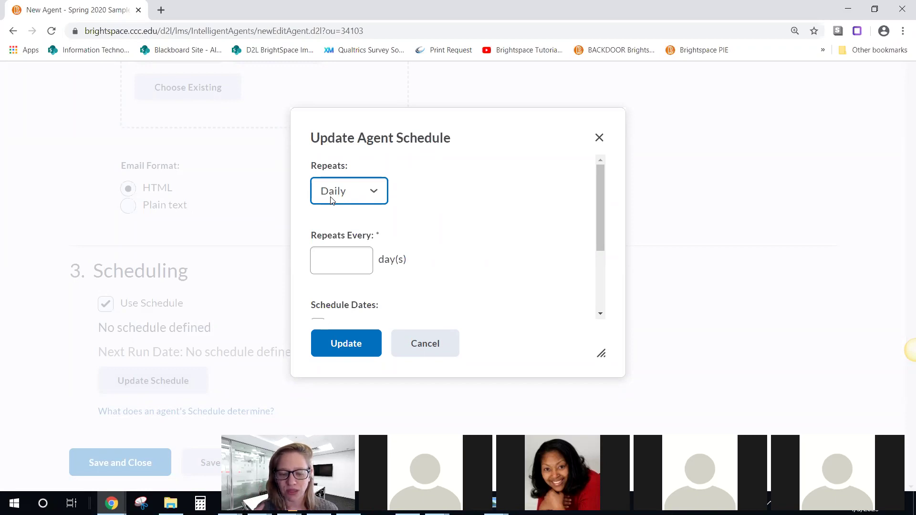
# Step: Schedule the agent every 1 day from April 3 to April 10, 2020, and save it
pyautogui.click(337, 265)
pyautogui.write('1')
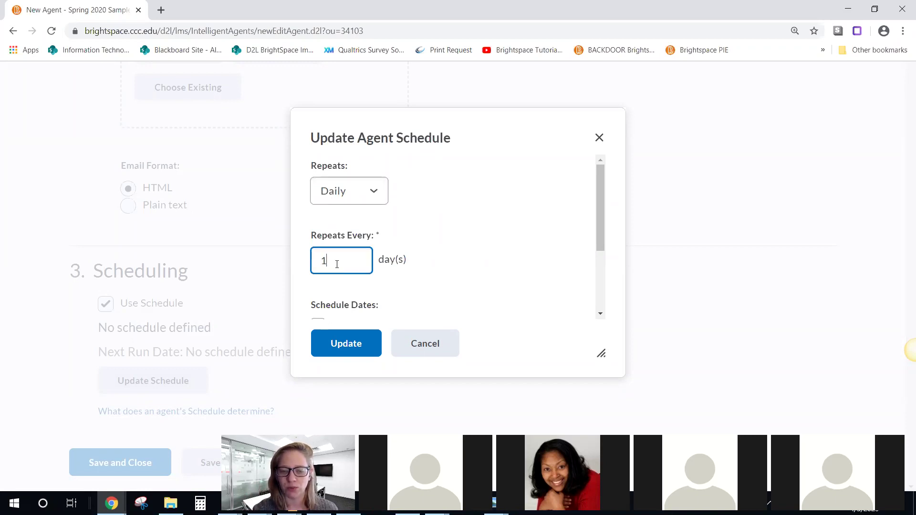
pyautogui.scroll(-2, 342, 258)
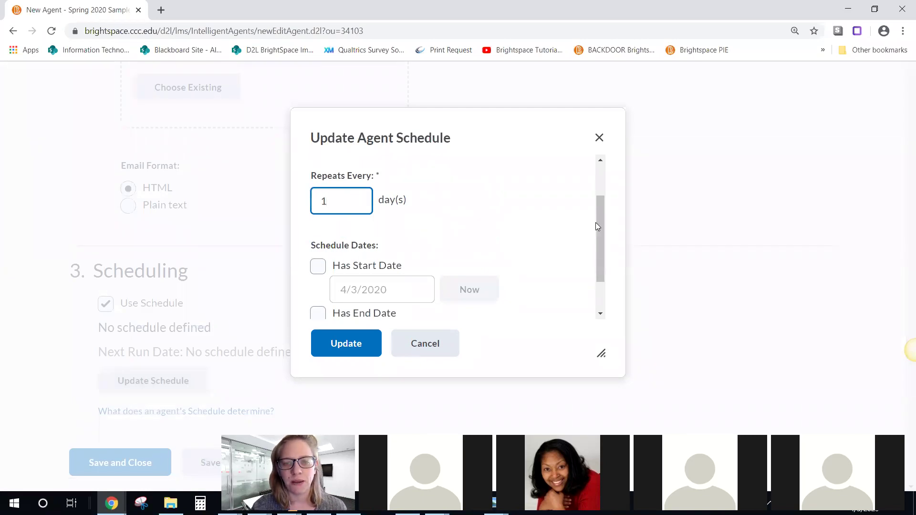
pyautogui.scroll(-2, 599, 229)
pyautogui.click(317, 214)
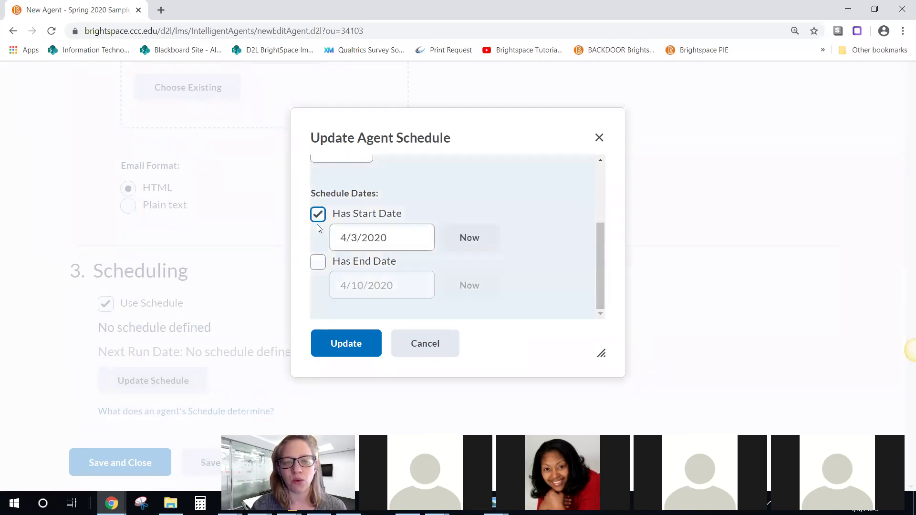
pyautogui.click(318, 262)
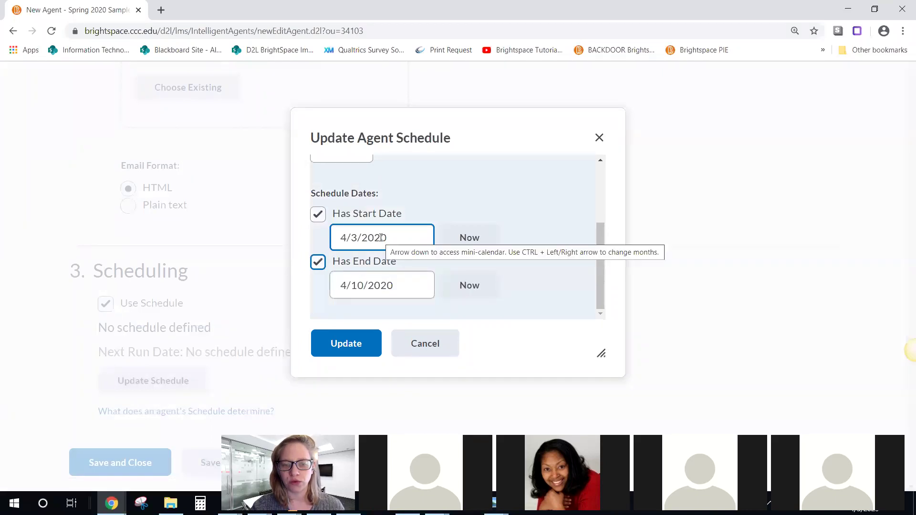
pyautogui.click(375, 289)
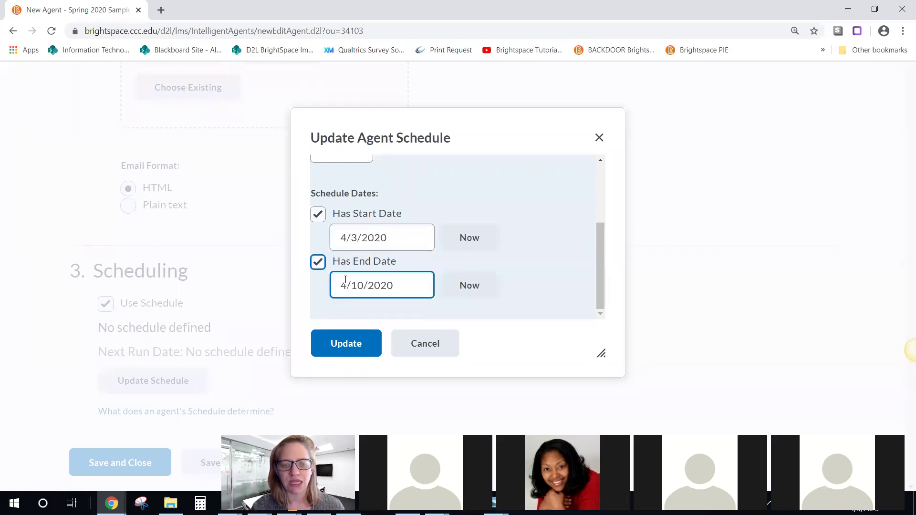
pyautogui.click(349, 356)
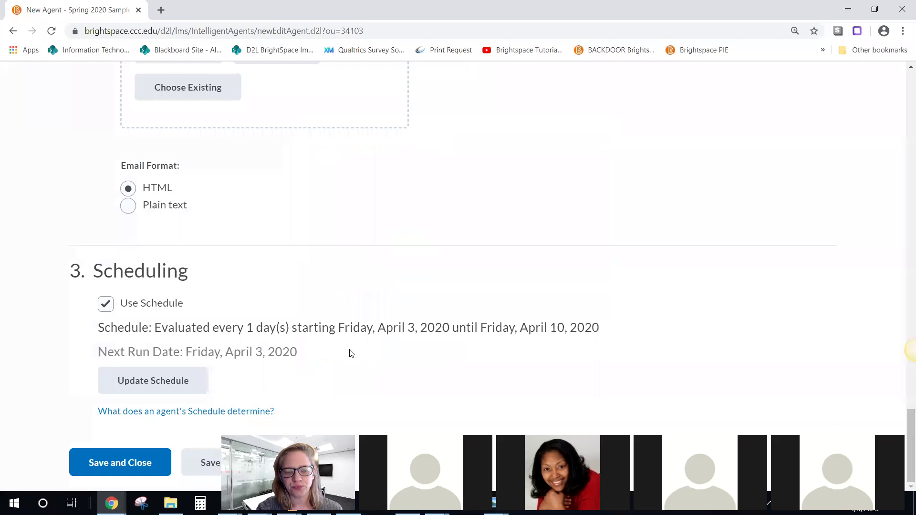
pyautogui.click(109, 467)
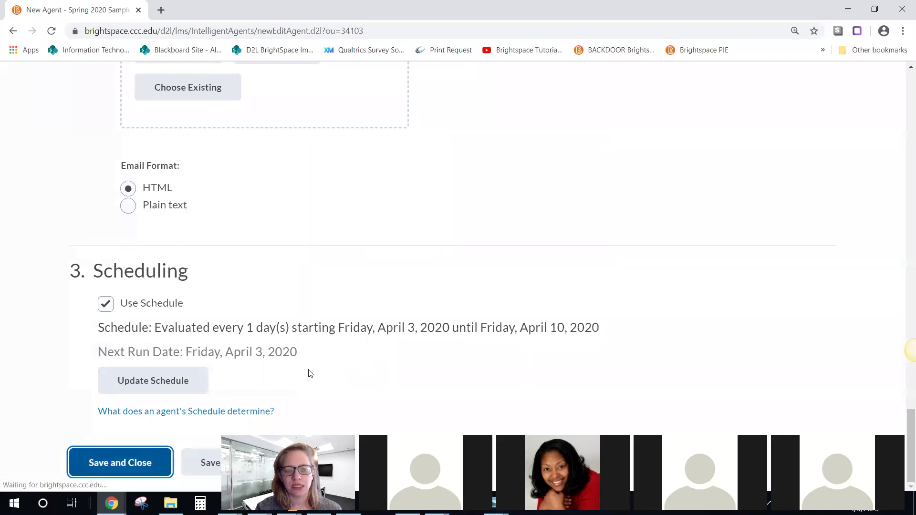
# Step: Do a practice run of the No Course Access for 3 Days agent
pyautogui.scroll(-6, 310, 367)
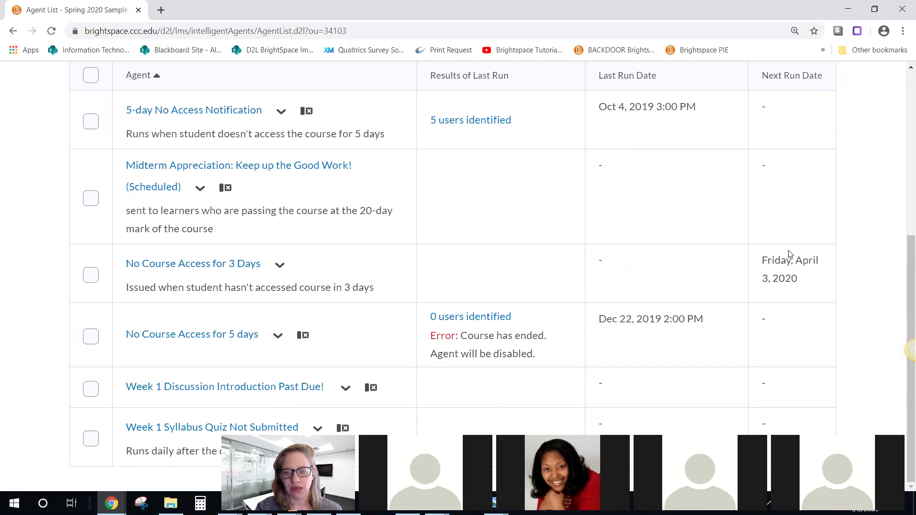
pyautogui.click(280, 266)
pyautogui.scroll(-2, 333, 321)
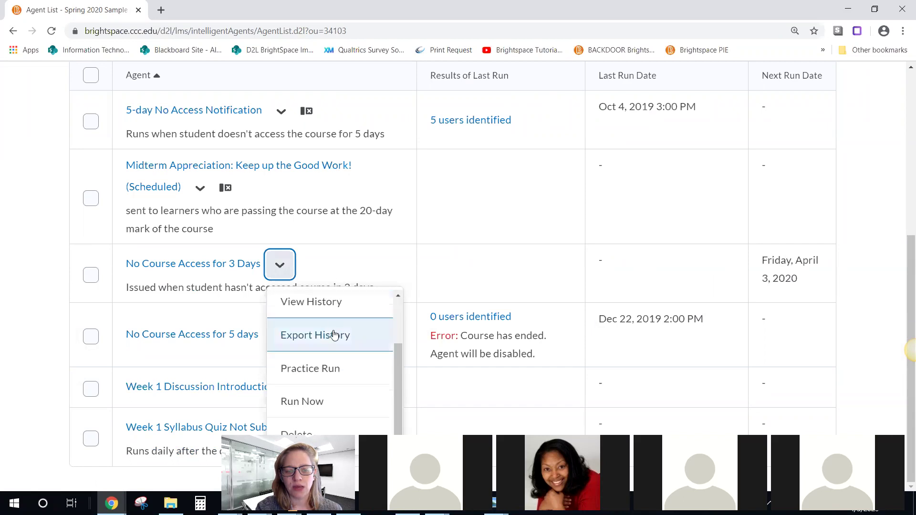
pyautogui.click(326, 370)
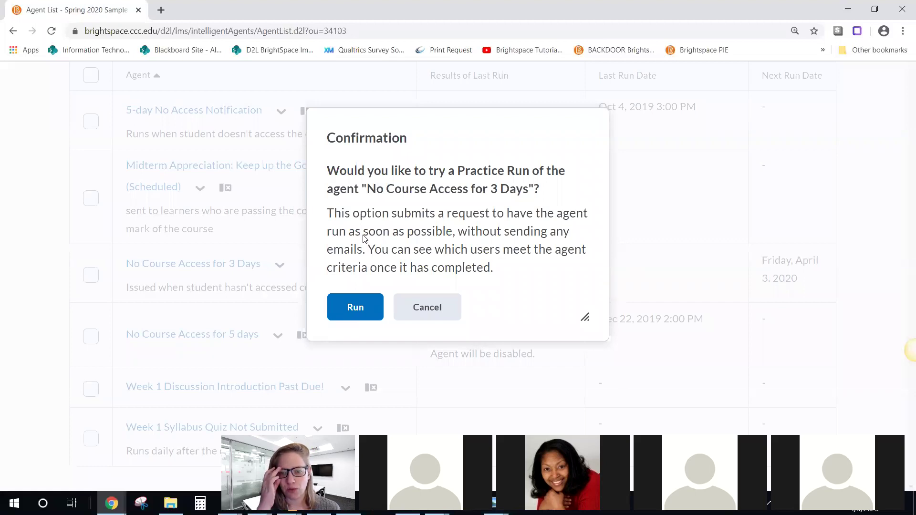
pyautogui.click(362, 311)
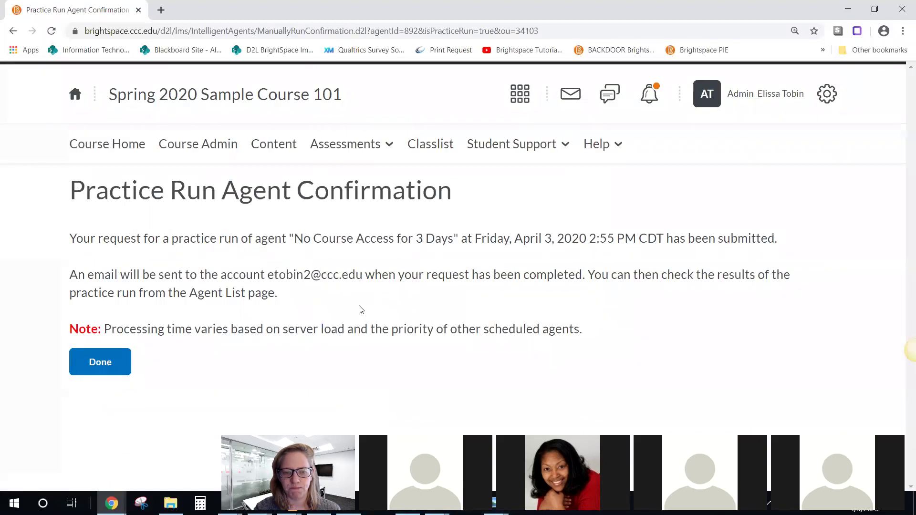
pyautogui.click(110, 364)
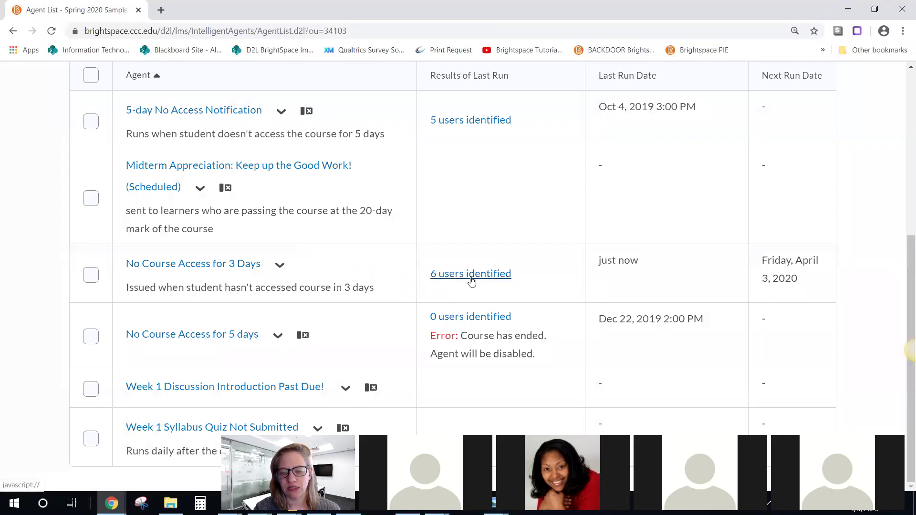
# Step: Review the 6 identified users, each marked 'No action taken', then return to Intelligent Agents
pyautogui.click(472, 278)
pyautogui.scroll(-3, 379, 272)
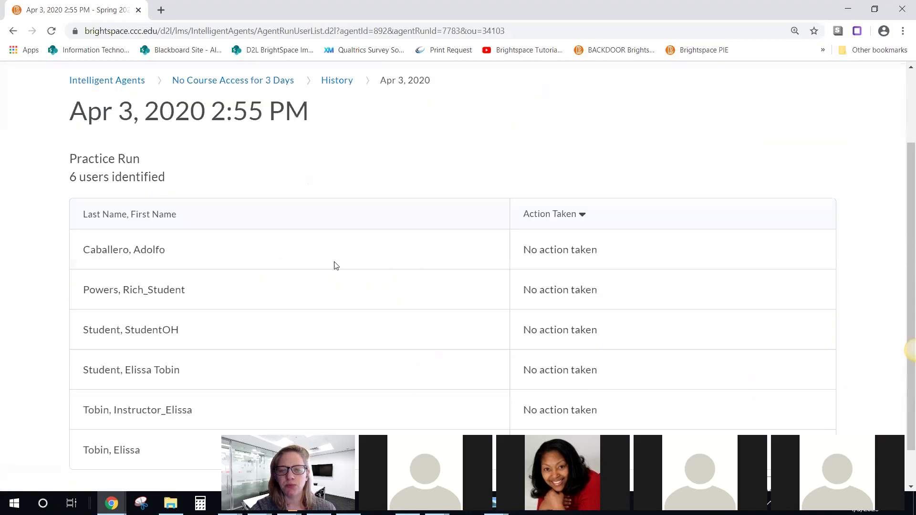
pyautogui.moveTo(537, 206); pyautogui.dragTo(538, 266)
pyautogui.click(562, 265)
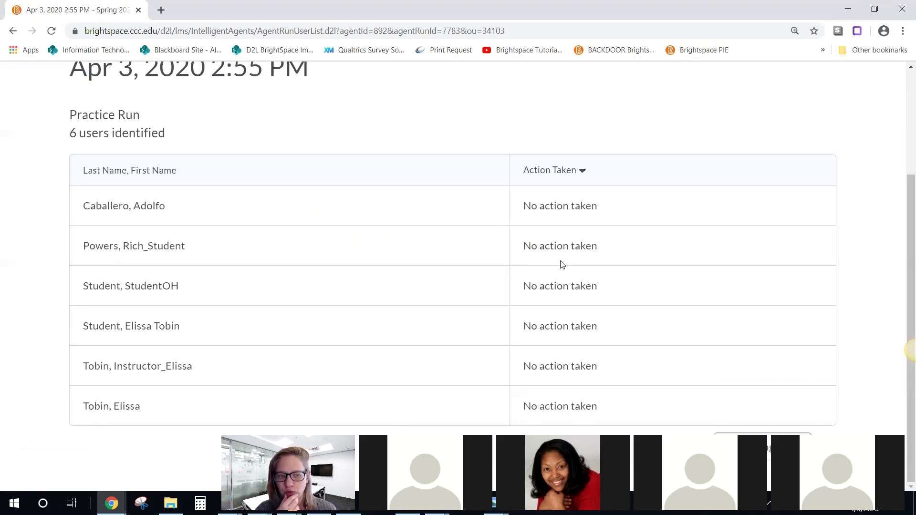
pyautogui.scroll(3, 540, 190)
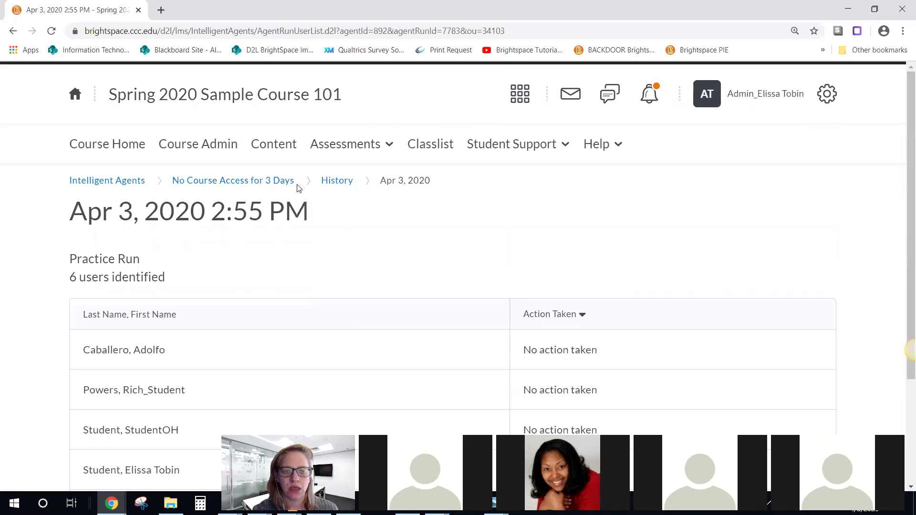
pyautogui.click(135, 181)
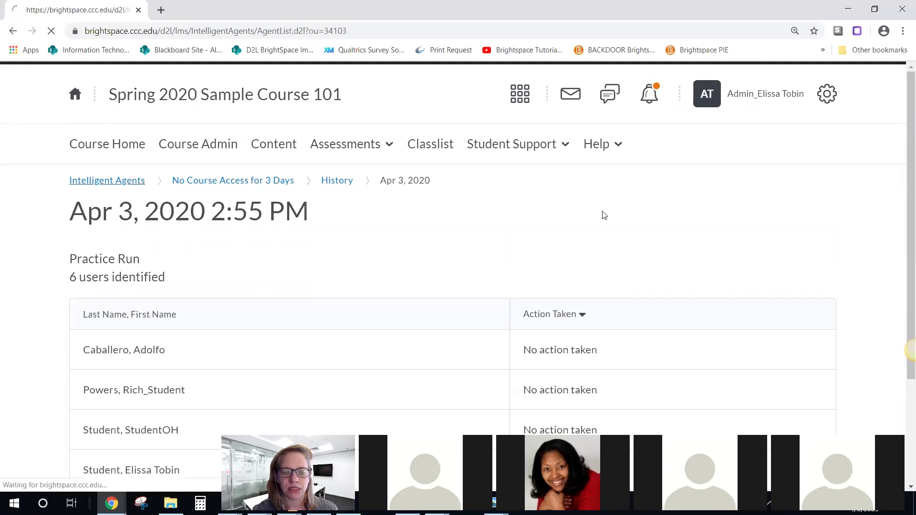
# Step: Scroll the agent list to review No Course Access for 3 Days reporting 6 users
pyautogui.scroll(-5, 517, 219)
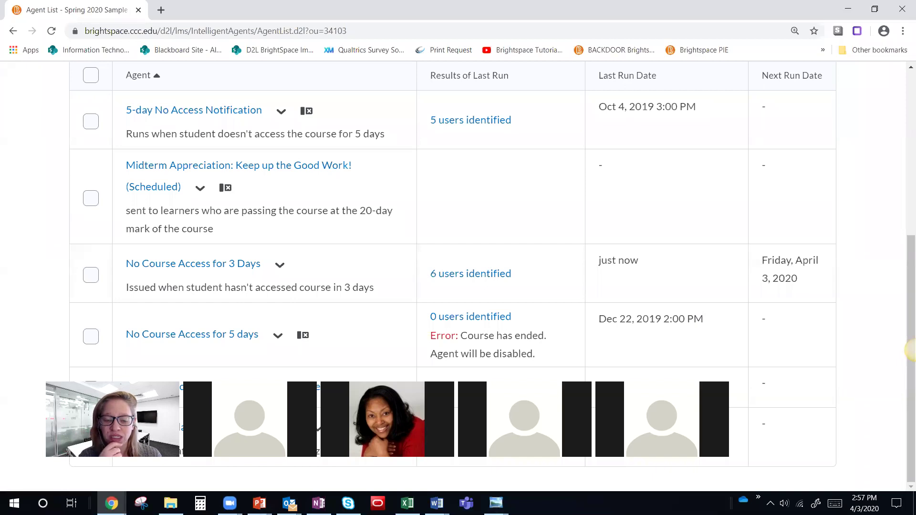
pyautogui.scroll(6, 830, 329)
# Step: Go to the Spring 2020 Sample Course 101 home page and scroll through it
pyautogui.click(93, 147)
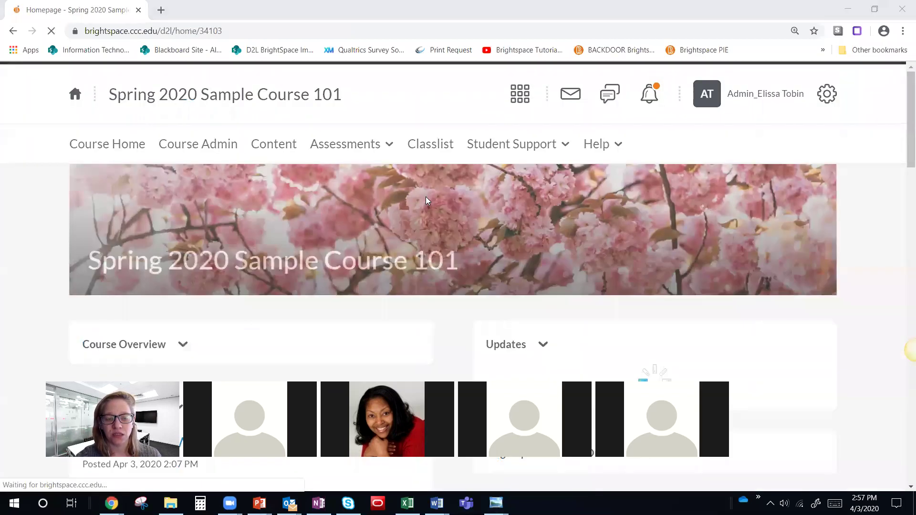
pyautogui.scroll(-3, 139, 221)
pyautogui.scroll(-2, 139, 221)
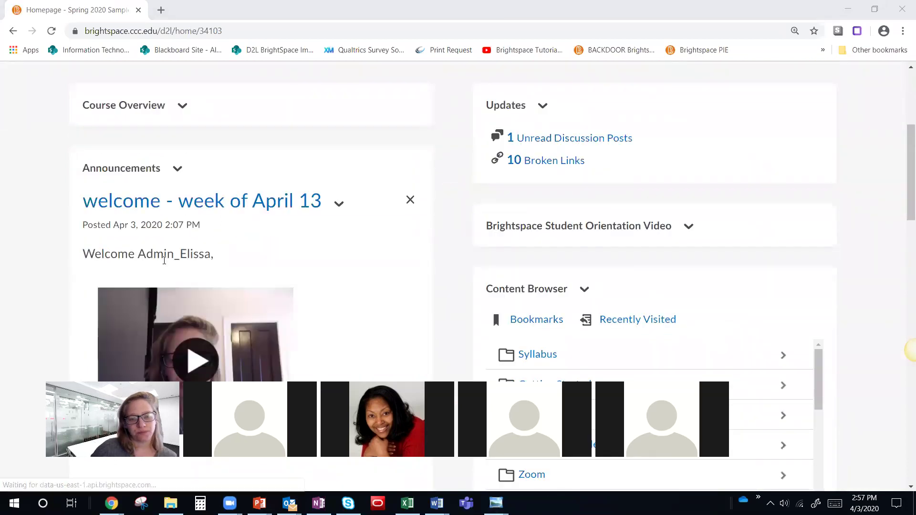